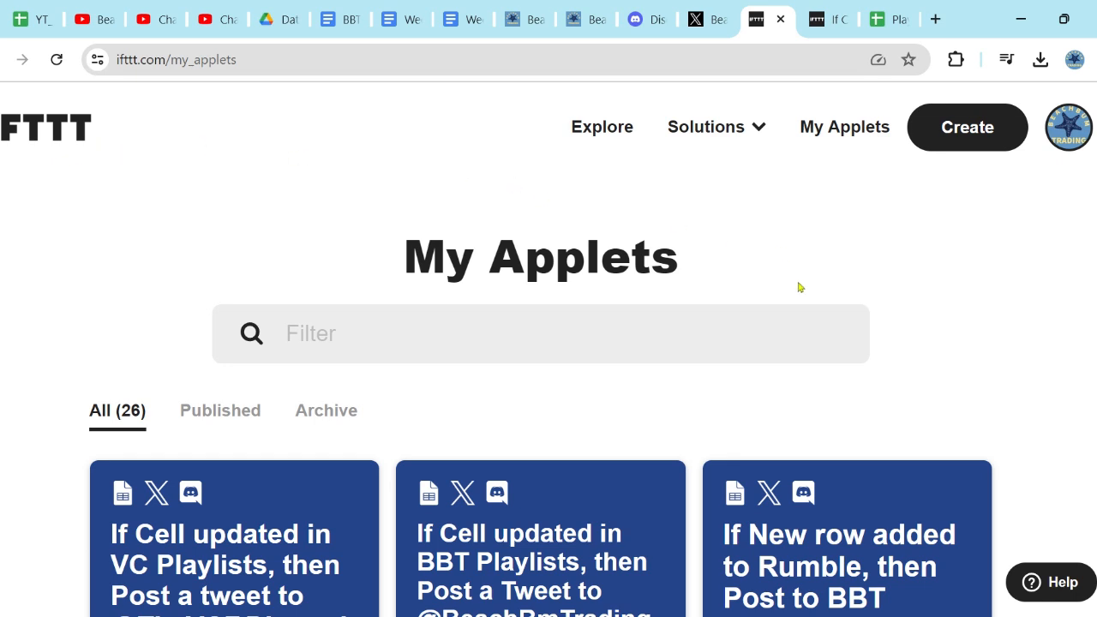
Review the My Applets list in IFTTT and the spreadsheet trigger, tweet and Discord actions on the applet's edit page
{"action": "scroll", "coordinate": [799, 287], "scroll_direction": "down", "scroll_amount": 1}
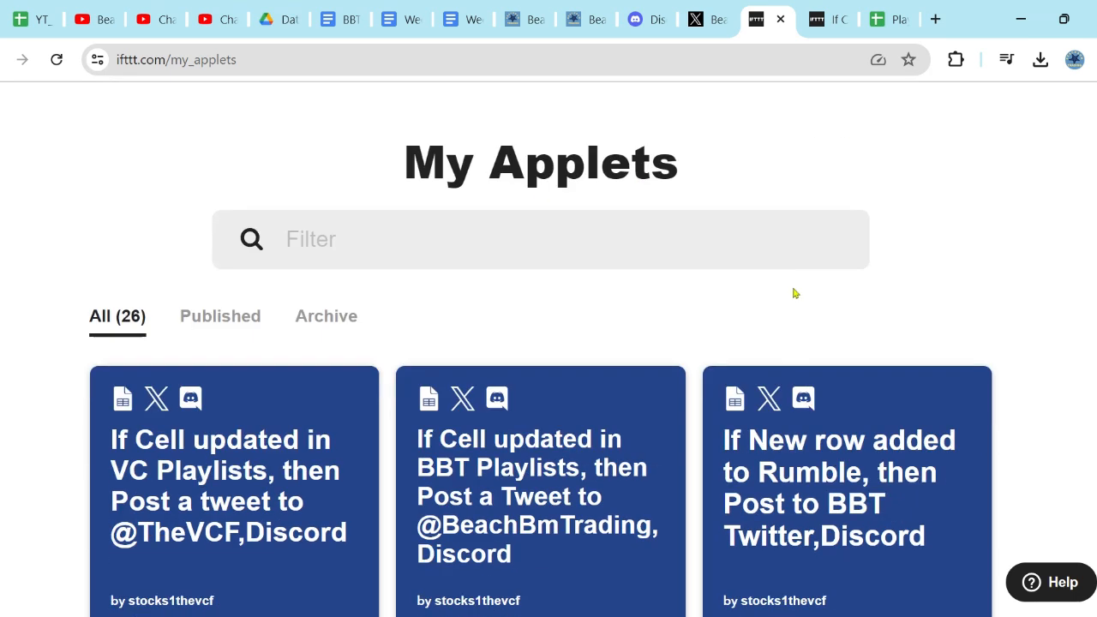
{"action": "scroll", "coordinate": [797, 289], "scroll_direction": "down", "scroll_amount": 1}
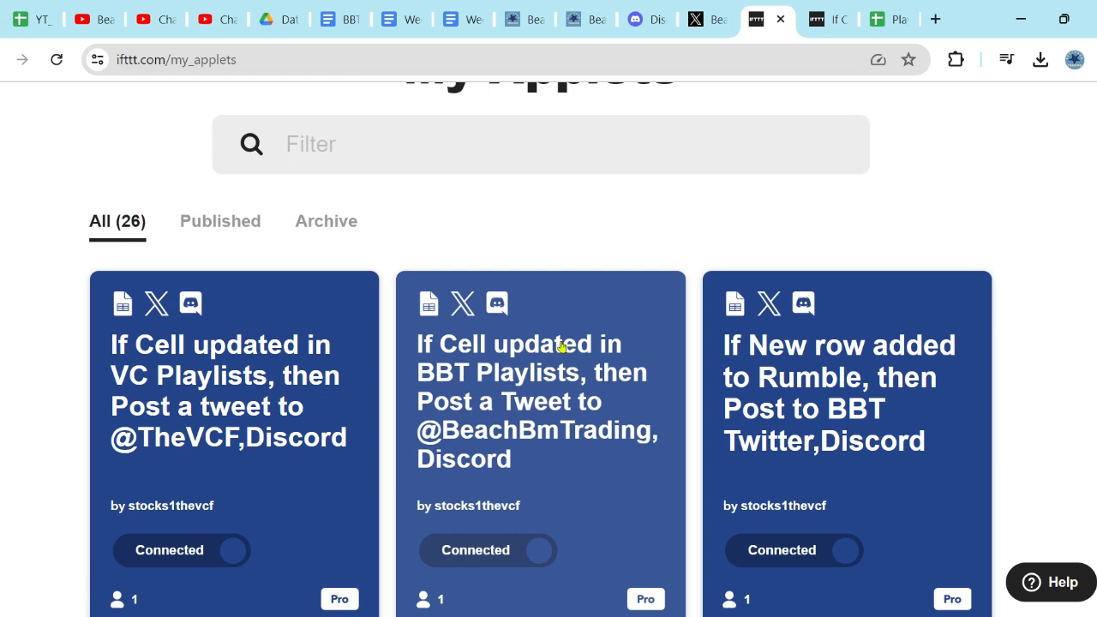
{"action": "left_click", "coordinate": [814, 19]}
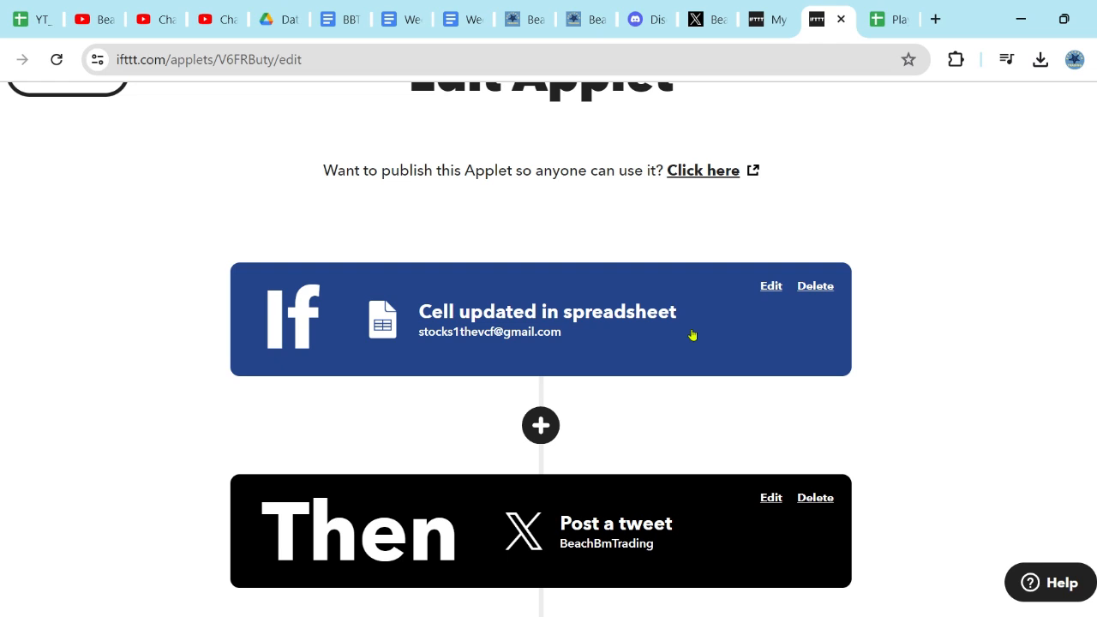
{"action": "scroll", "coordinate": [692, 335], "scroll_direction": "down", "scroll_amount": 1}
{"action": "scroll", "coordinate": [695, 334], "scroll_direction": "down", "scroll_amount": 2}
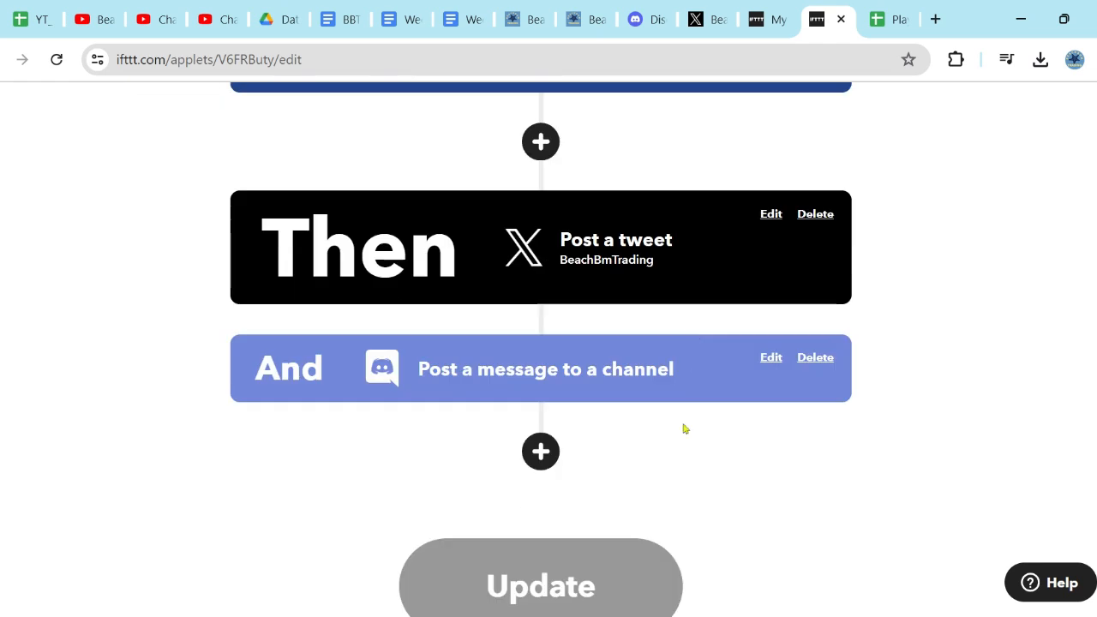
{"action": "scroll", "coordinate": [685, 429], "scroll_direction": "up", "scroll_amount": 4}
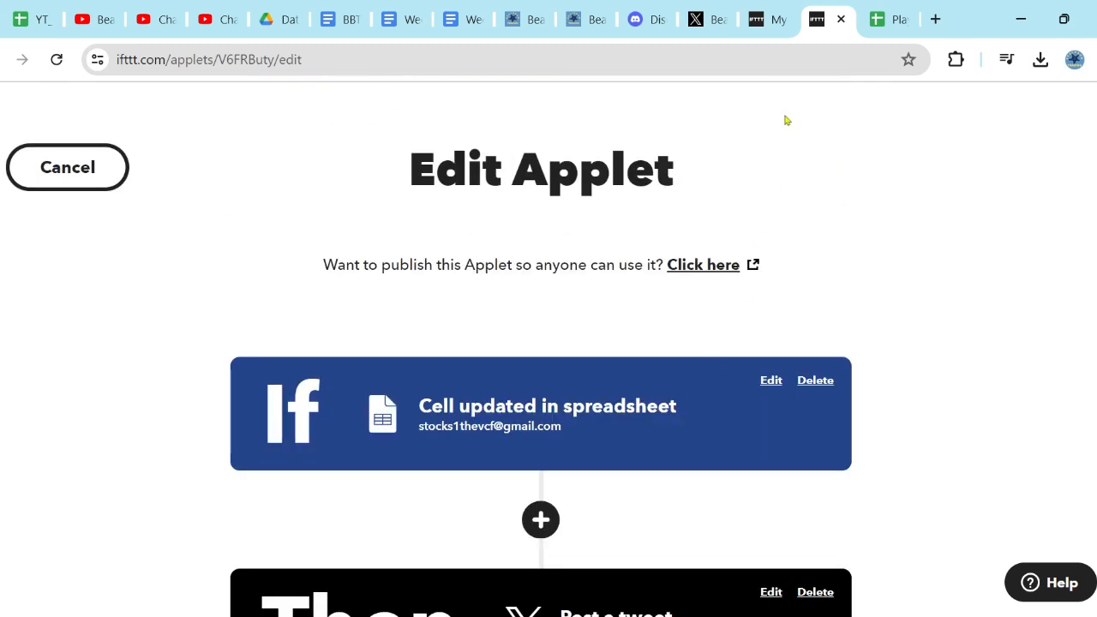
{"action": "left_click", "coordinate": [771, 20]}
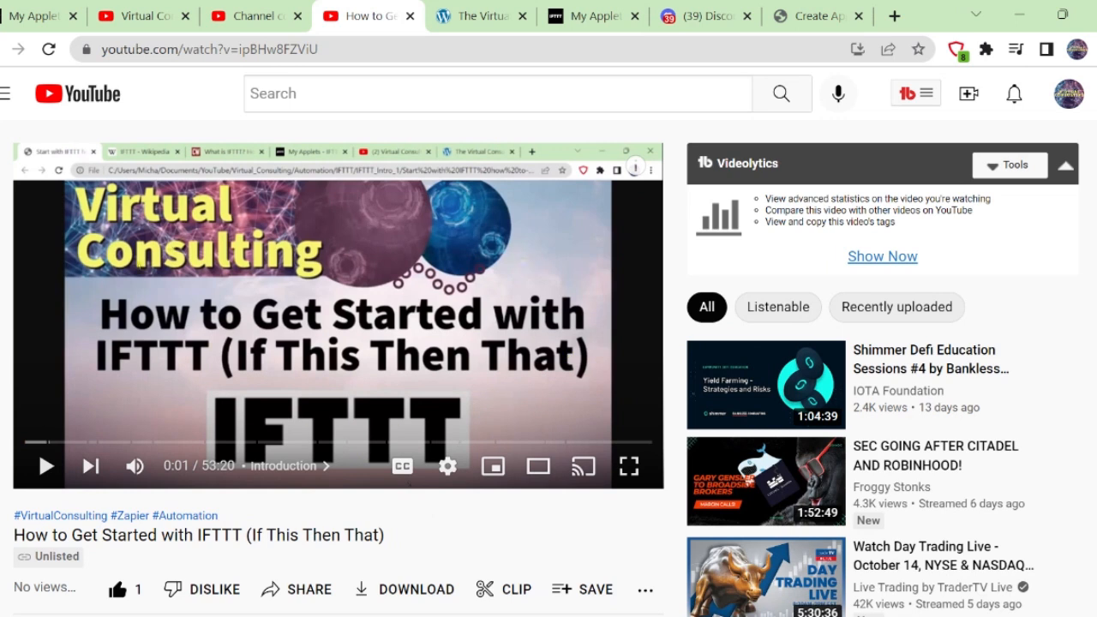
Read through the description of the YouTube video "How to Get Started with IFTTT (If This Then That)"
{"action": "scroll", "coordinate": [237, 382], "scroll_direction": "down", "scroll_amount": 5}
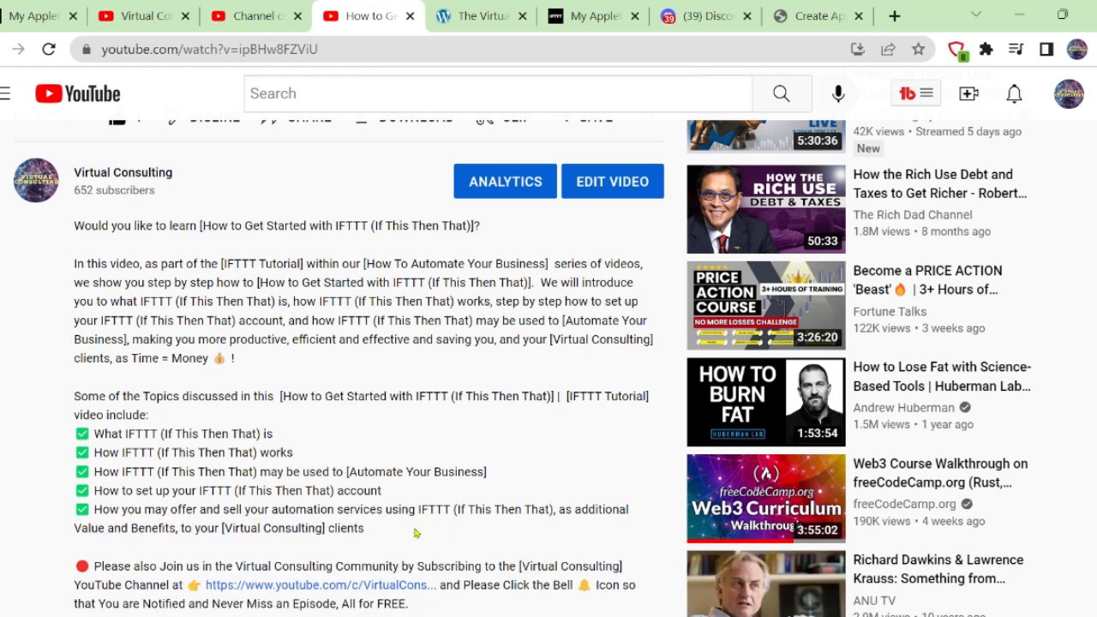
{"action": "scroll", "coordinate": [424, 530], "scroll_direction": "up", "scroll_amount": 5}
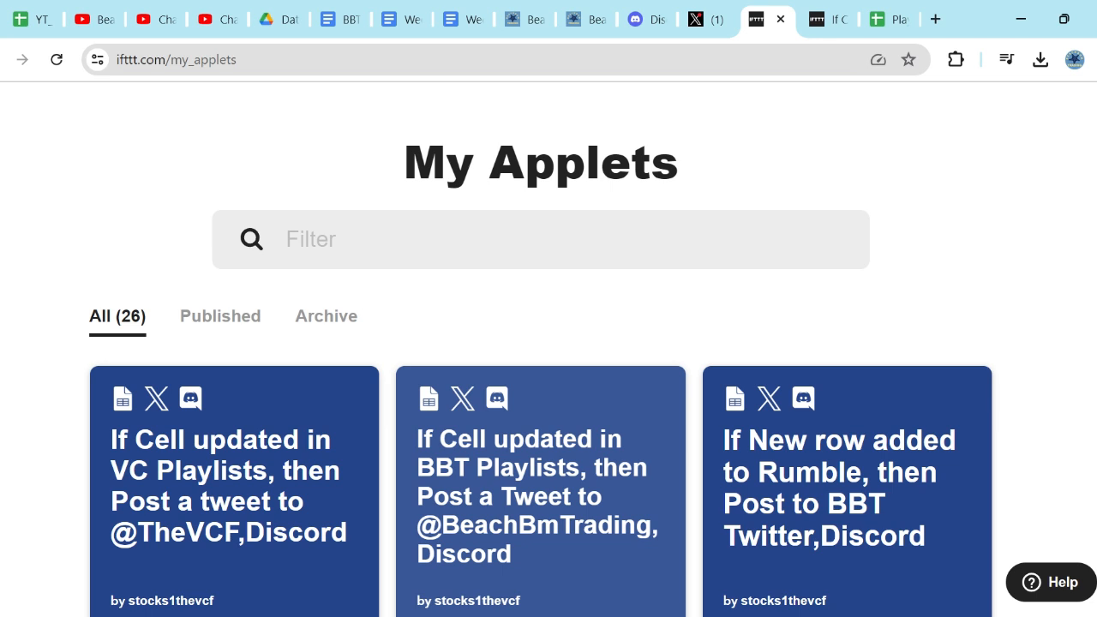
Look over the My Applets list and the BeachBum Trading channel's playlists in YouTube Studio
{"action": "scroll", "coordinate": [557, 437], "scroll_direction": "down", "scroll_amount": 1}
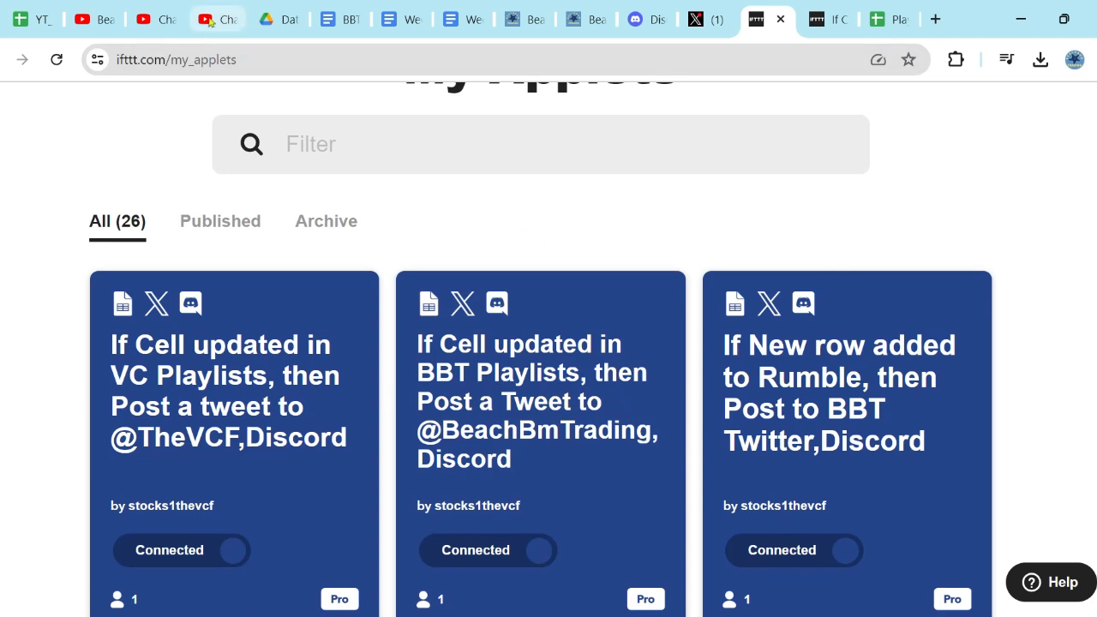
{"action": "left_click", "coordinate": [210, 21]}
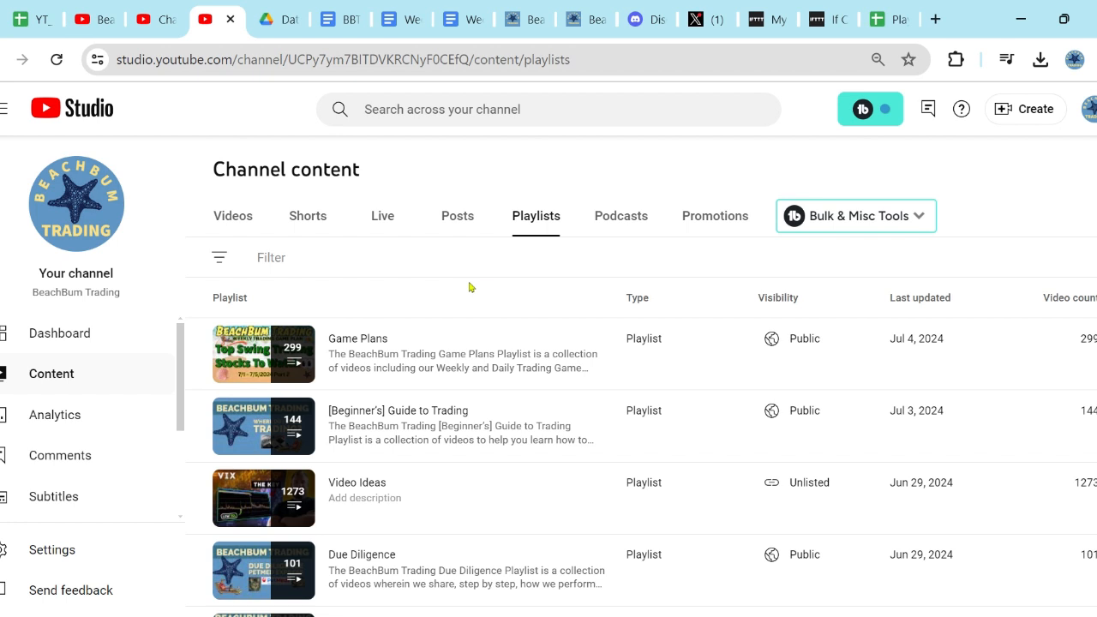
Compare the applet's tweet and Discord actions with the playlist posts on the BeachBum Trading X profile and Discord youtube channel
{"action": "left_click", "coordinate": [822, 19]}
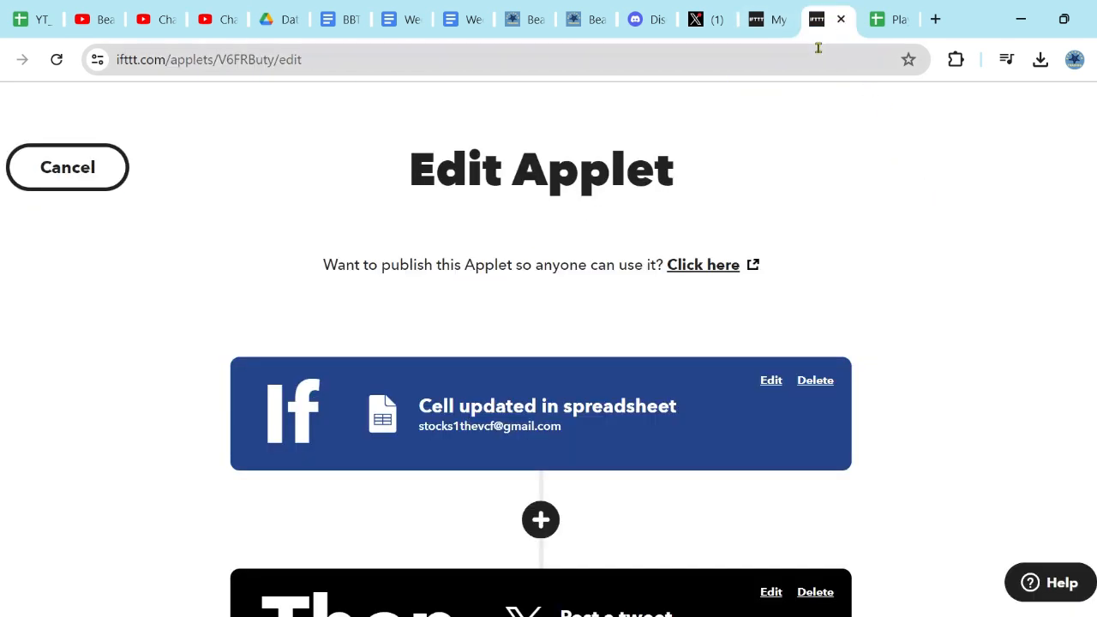
{"action": "scroll", "coordinate": [935, 364], "scroll_direction": "down", "scroll_amount": 2}
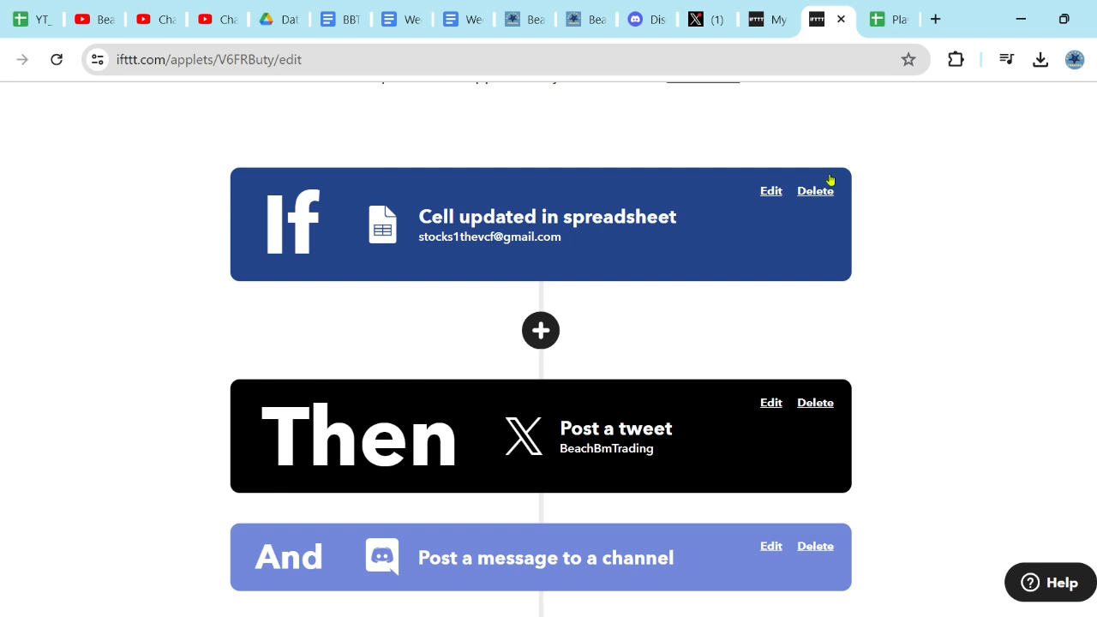
{"action": "left_click", "coordinate": [720, 19]}
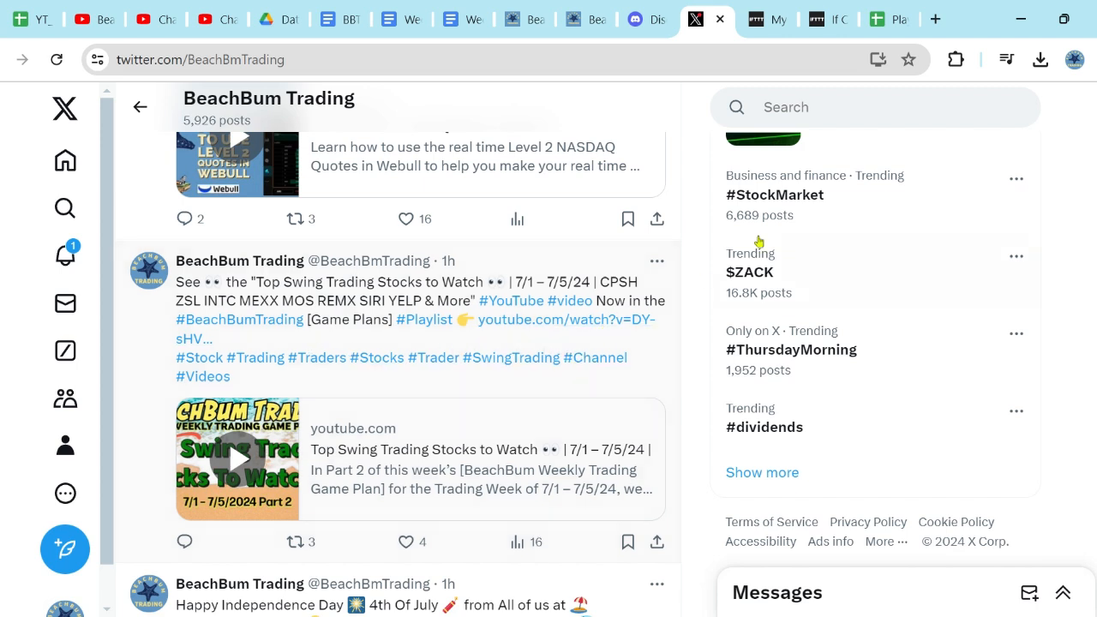
{"action": "left_click", "coordinate": [823, 19]}
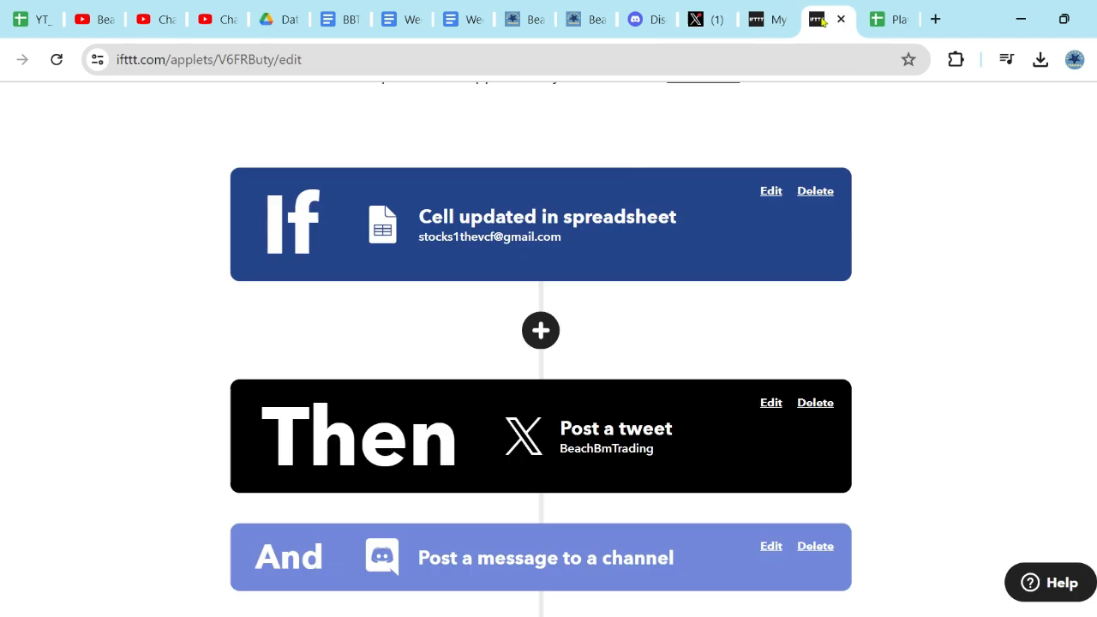
{"action": "scroll", "coordinate": [761, 364], "scroll_direction": "down", "scroll_amount": 1}
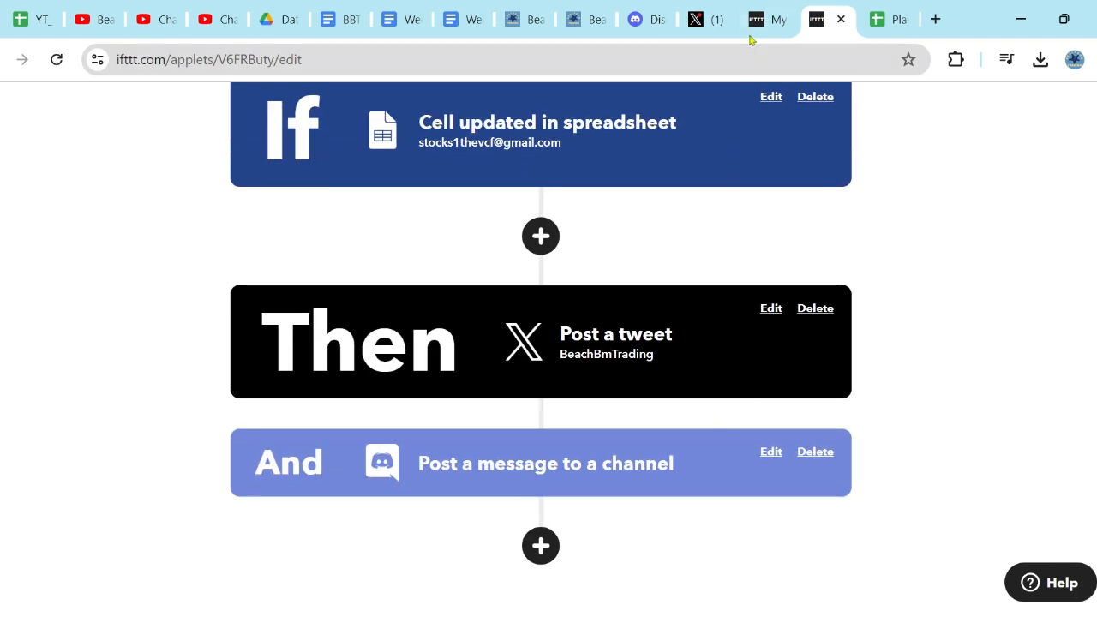
{"action": "left_click", "coordinate": [644, 19]}
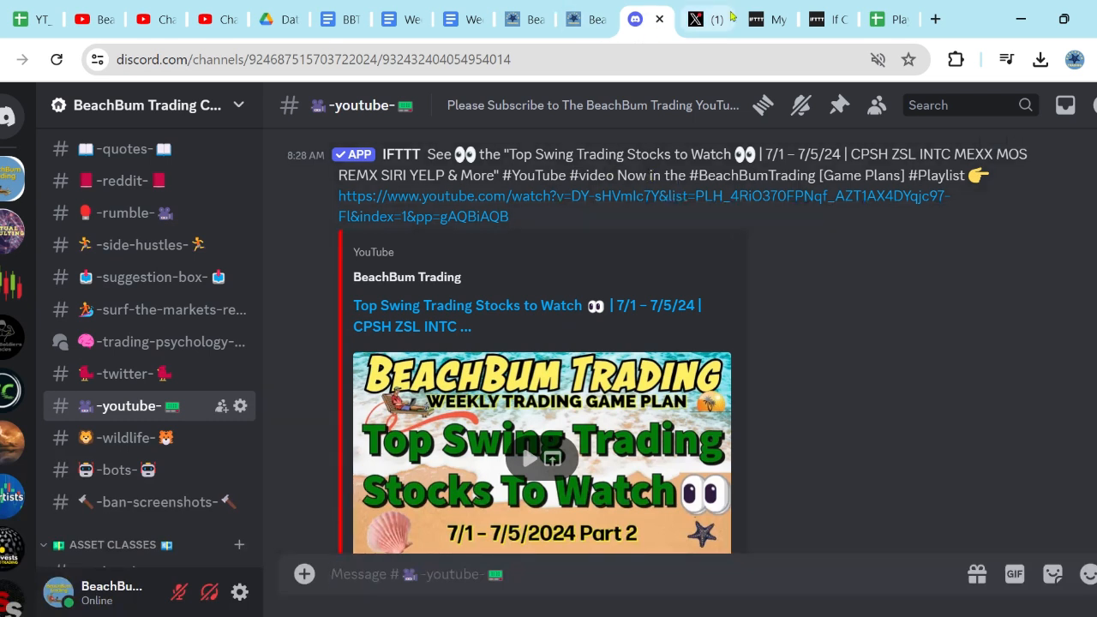
{"action": "left_click", "coordinate": [761, 19]}
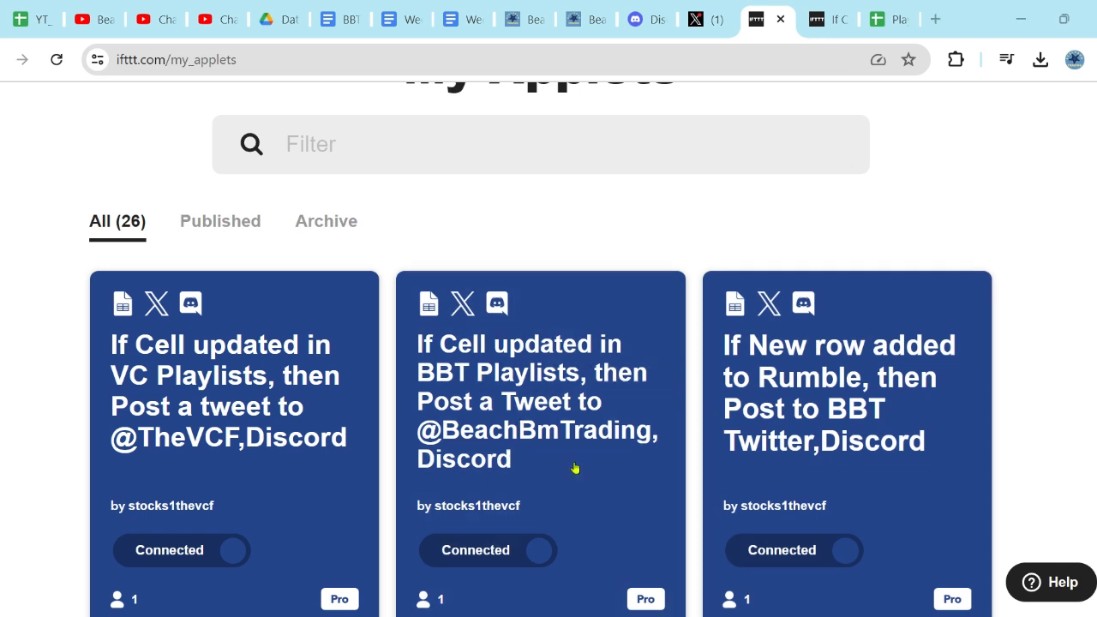
Switch to Google Drive's Data folder and view the options for creating a new Google Sheets file
{"action": "key", "text": "ctrl+5"}
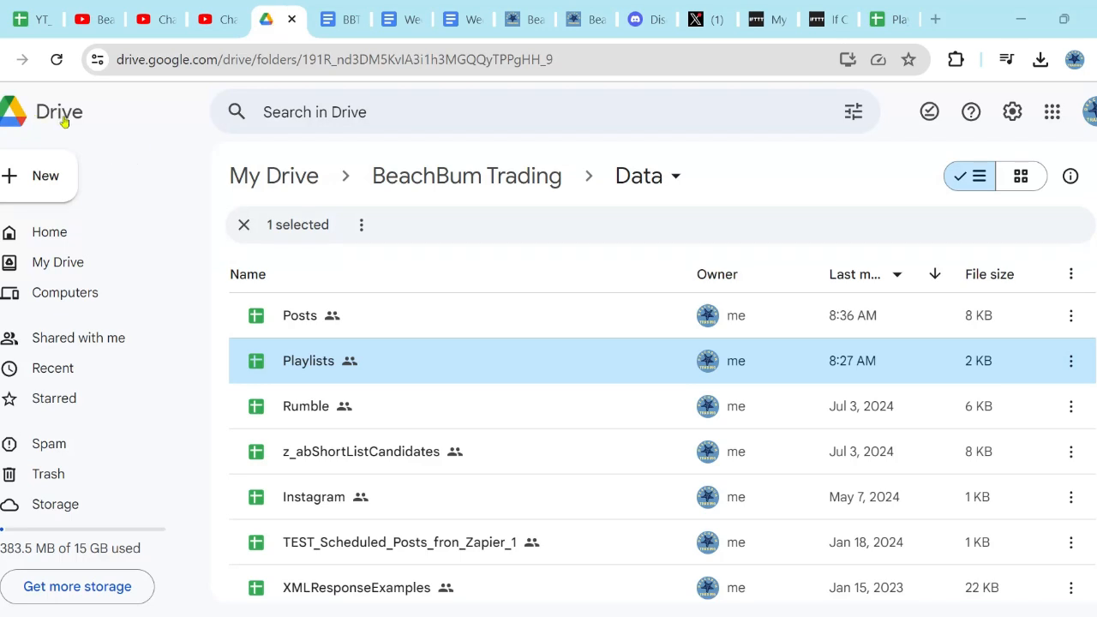
{"action": "left_click", "coordinate": [90, 323]}
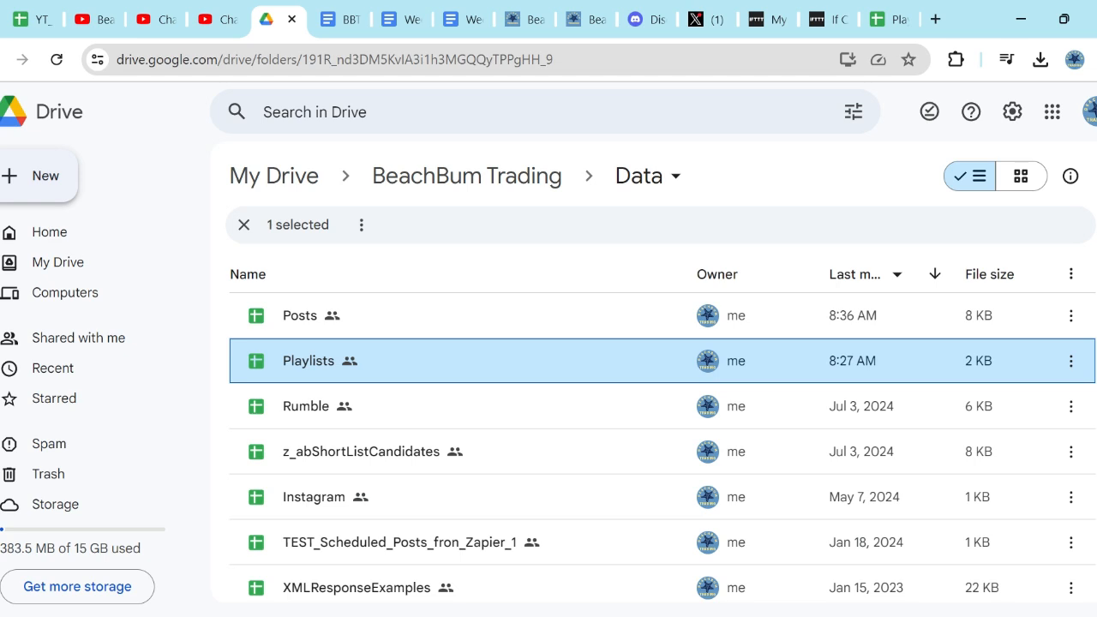
{"action": "left_click", "coordinate": [45, 184]}
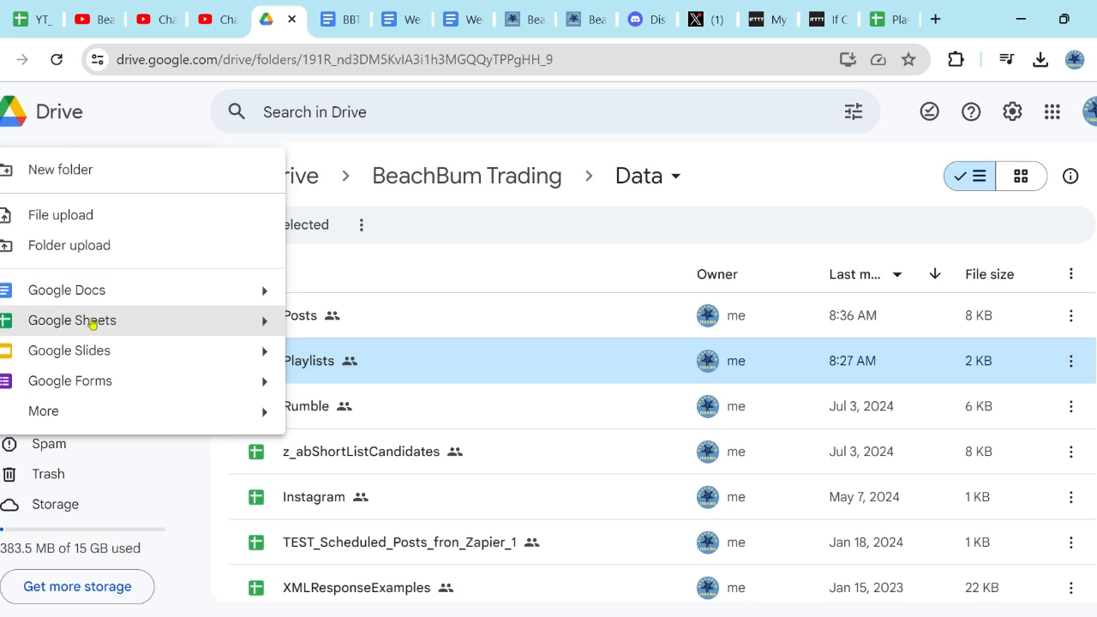
{"action": "left_click", "coordinate": [536, 370]}
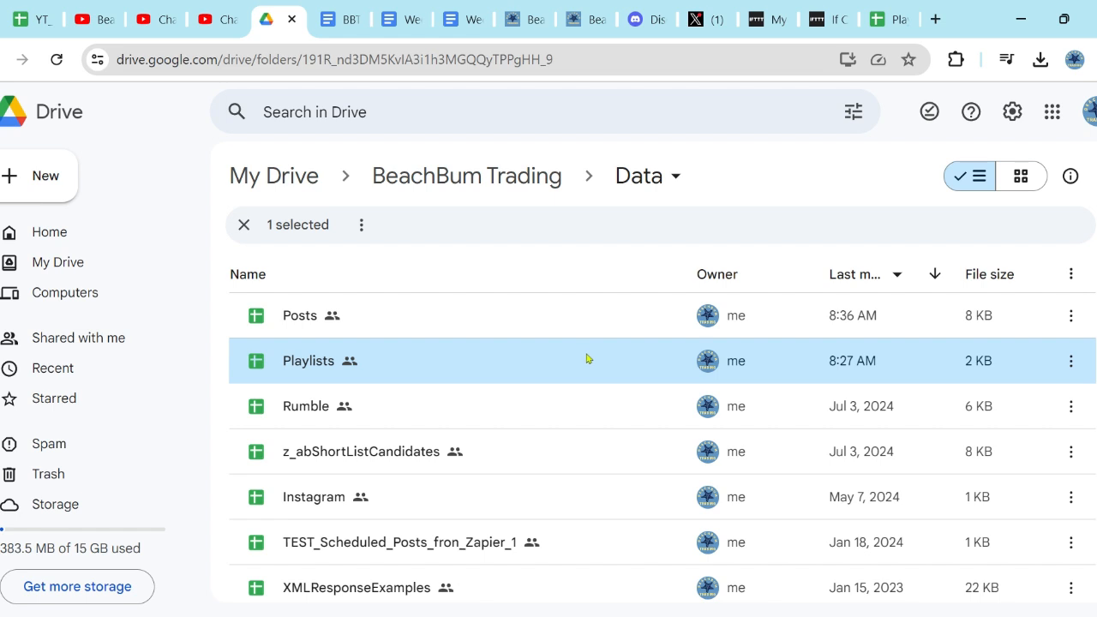
Switch to the Playlists spreadsheet and inspect the Channel column's header and its row 2 entry
{"action": "left_click", "coordinate": [889, 19]}
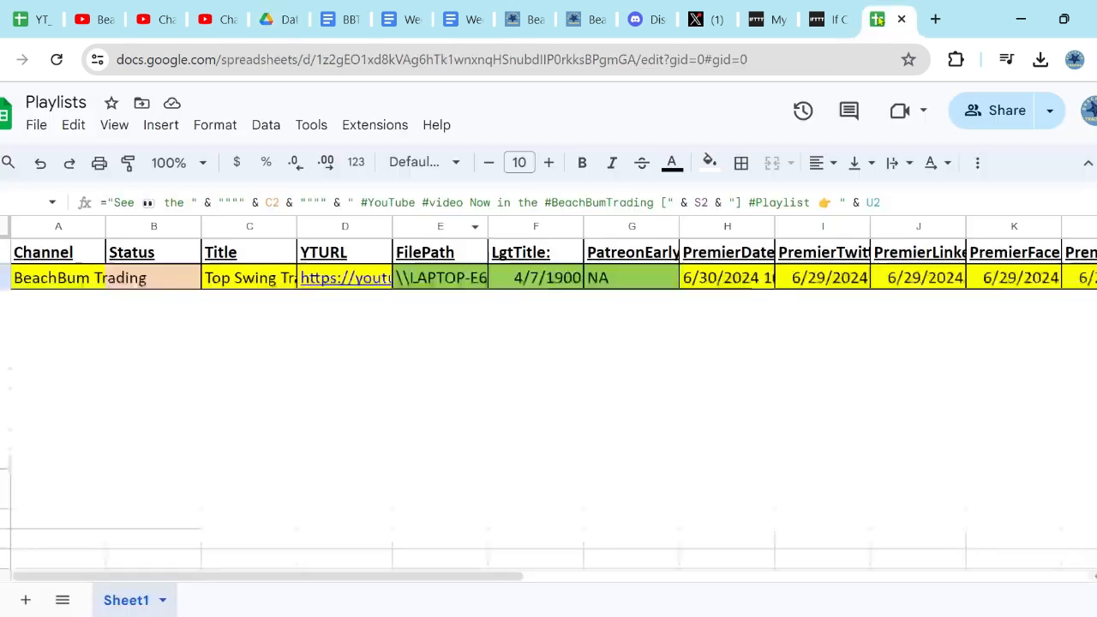
{"action": "left_click", "coordinate": [75, 256]}
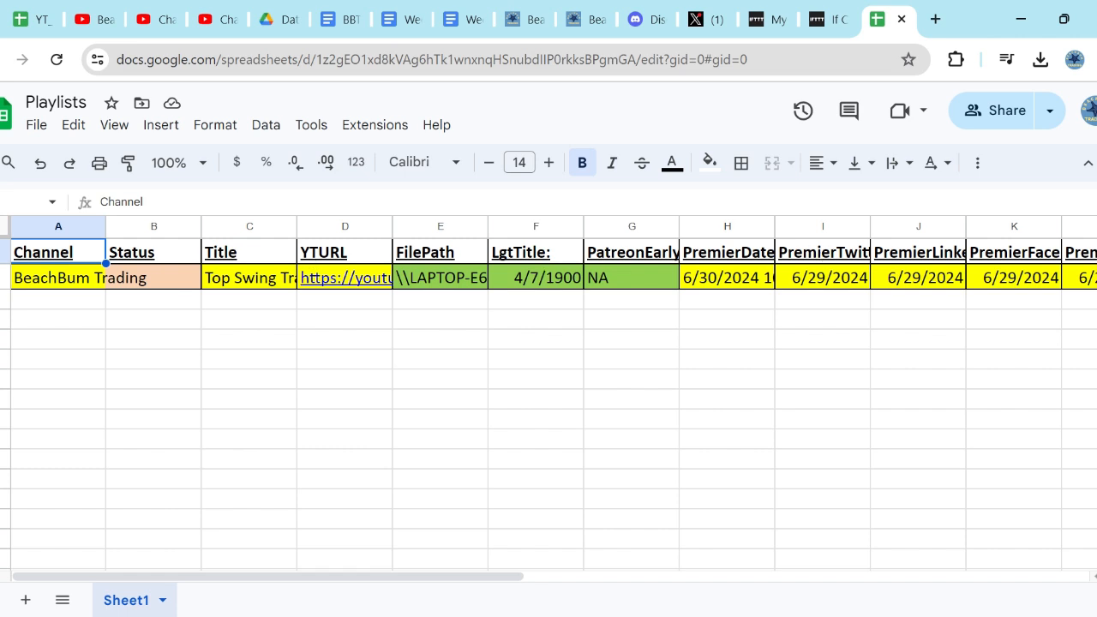
{"action": "left_click", "coordinate": [42, 281]}
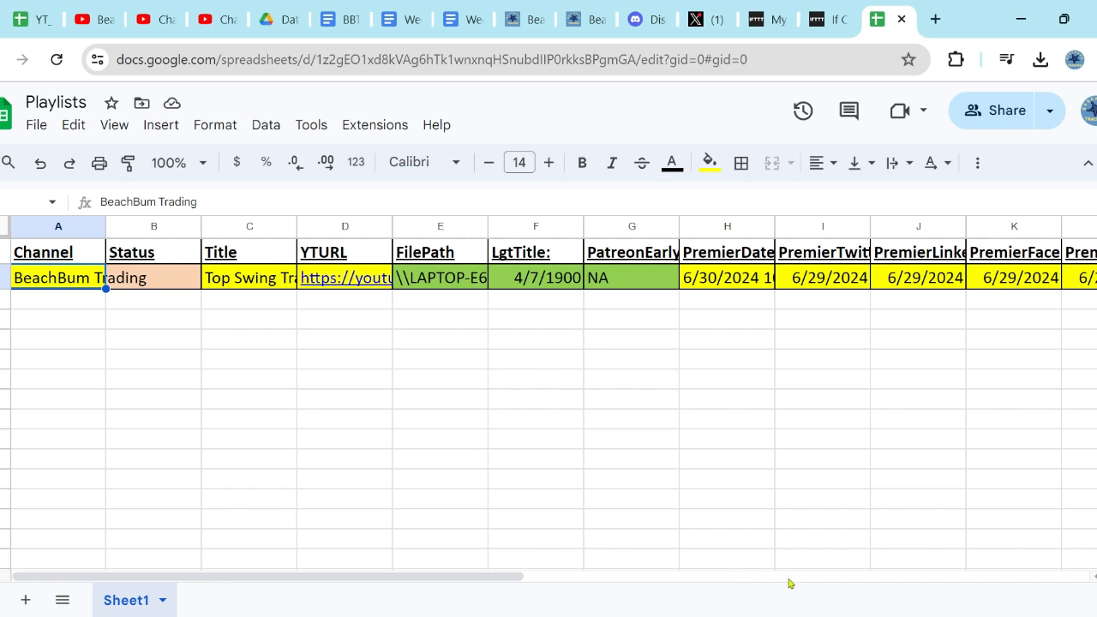
Examine the Tweet column's header and the formula in cell W2 that builds the tweet text
{"action": "left_click", "coordinate": [574, 581]}
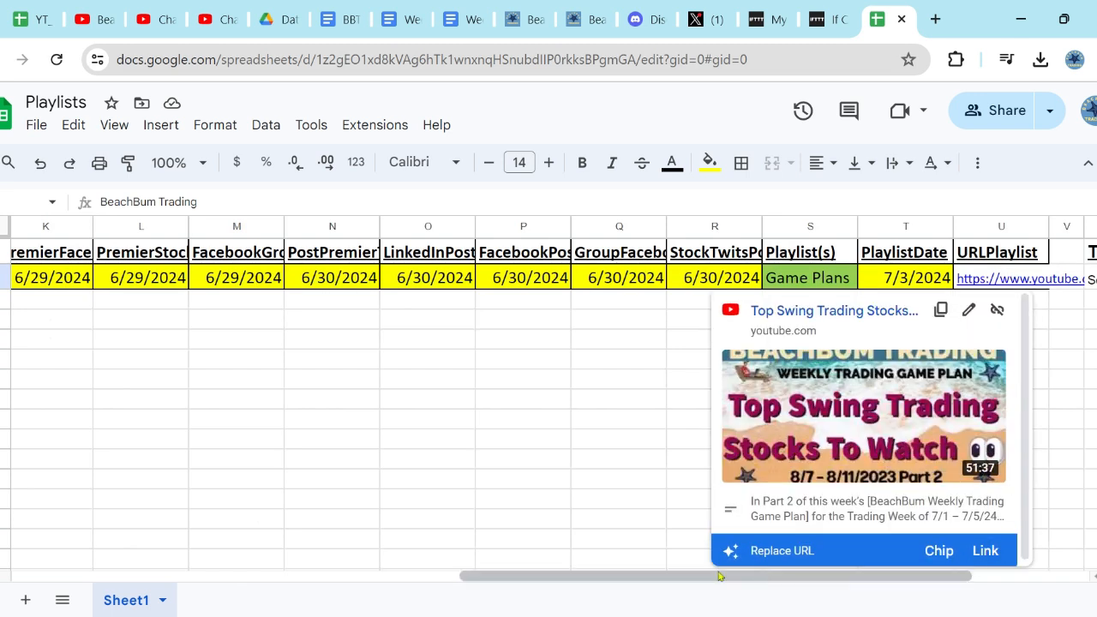
{"action": "left_click_drag", "start_coordinate": [668, 580], "coordinate": [788, 580]}
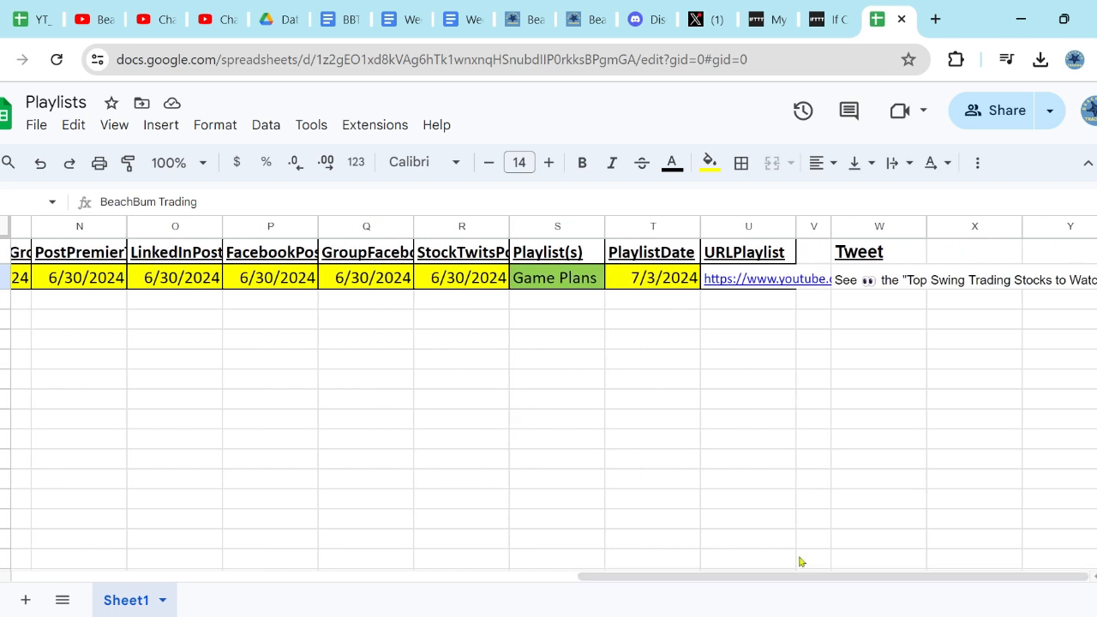
{"action": "left_click", "coordinate": [882, 253]}
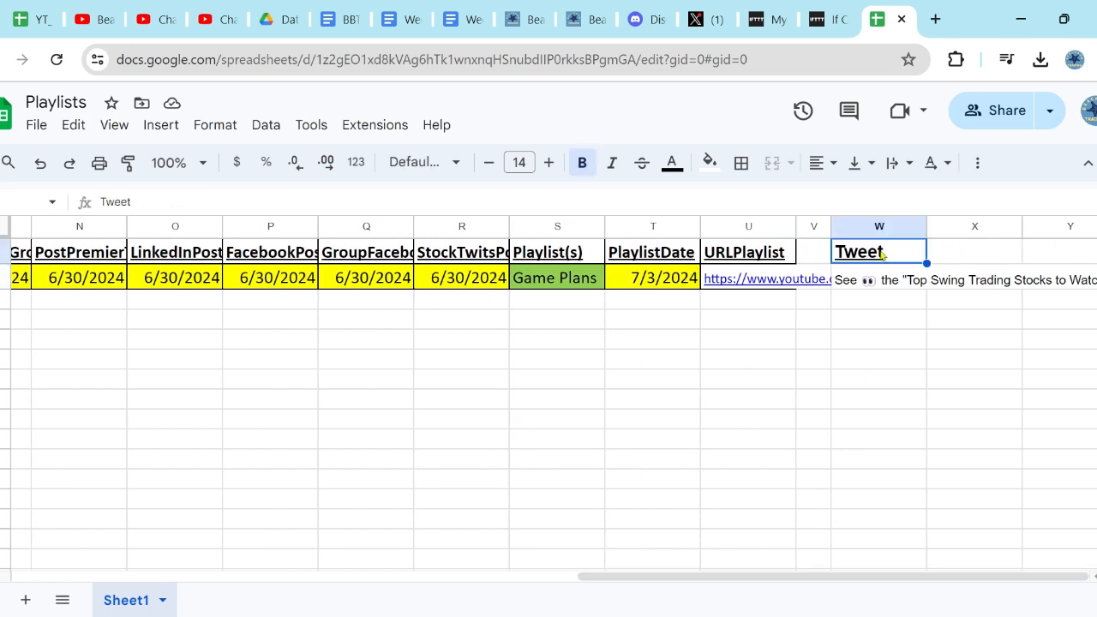
{"action": "left_click", "coordinate": [845, 285]}
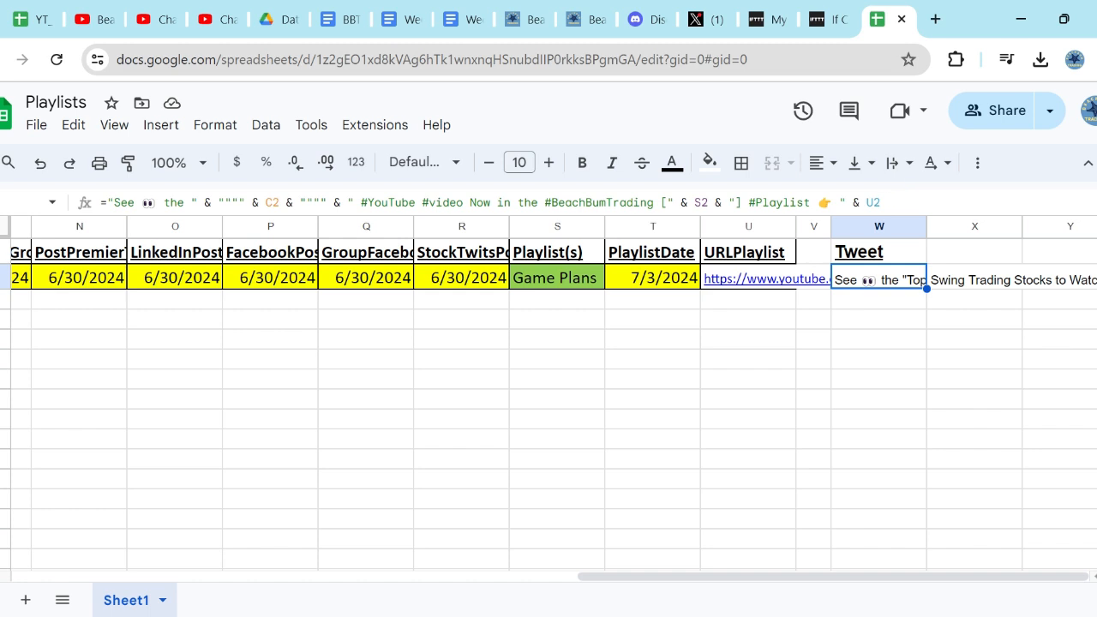
{"action": "left_click", "coordinate": [271, 202]}
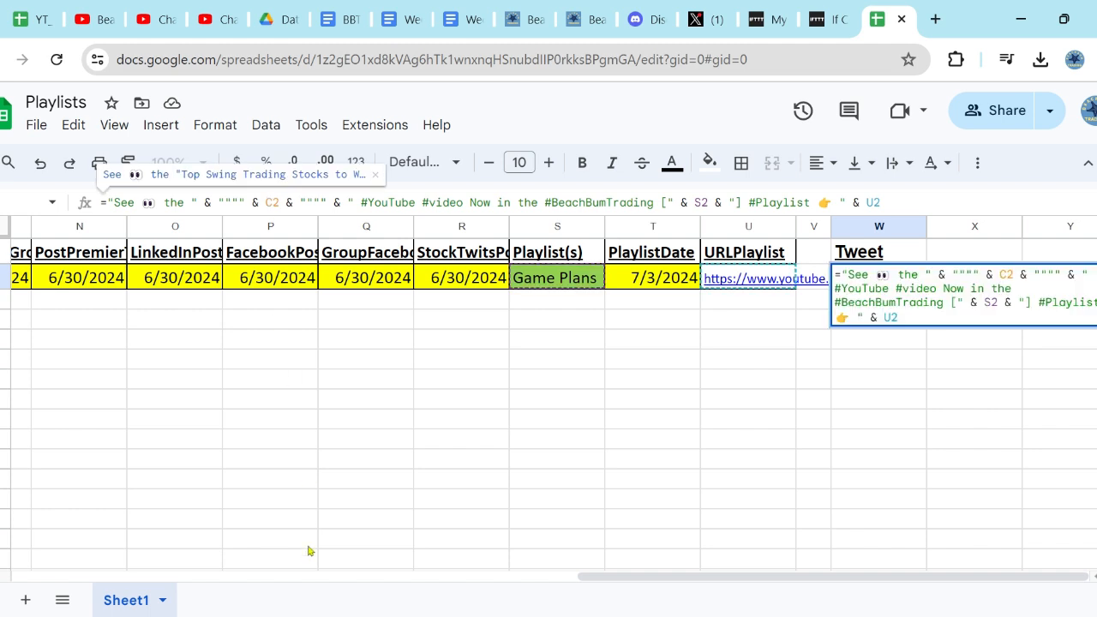
Locate the Title column that the tweet formula's C2 reference points to
{"action": "left_click", "coordinate": [416, 574]}
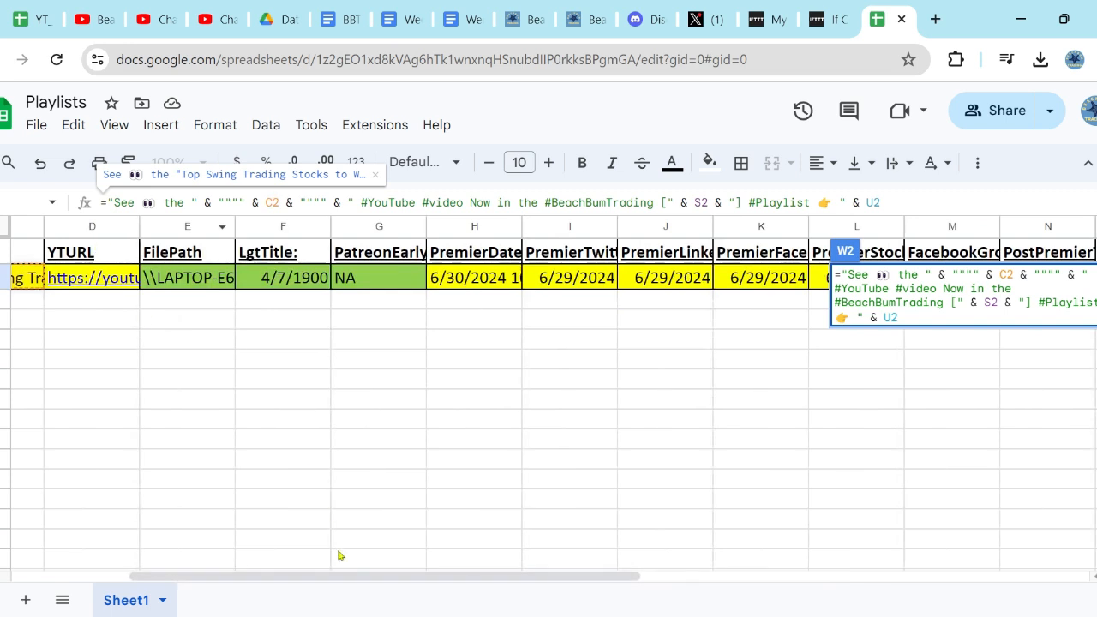
{"action": "left_click_drag", "start_coordinate": [248, 581], "coordinate": [152, 568]}
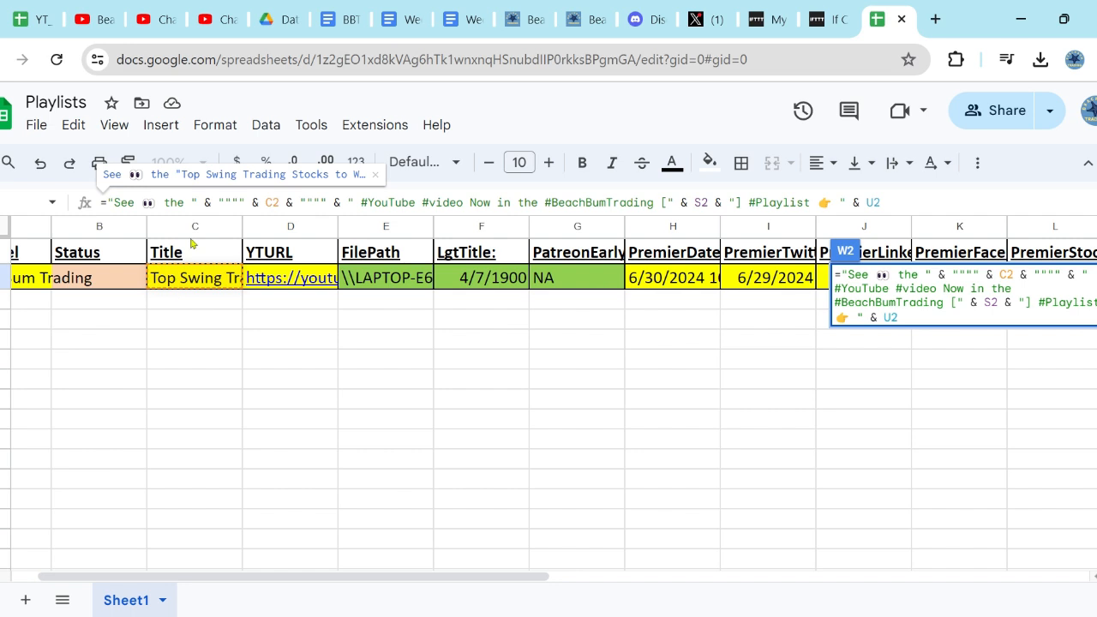
{"action": "left_click", "coordinate": [195, 227]}
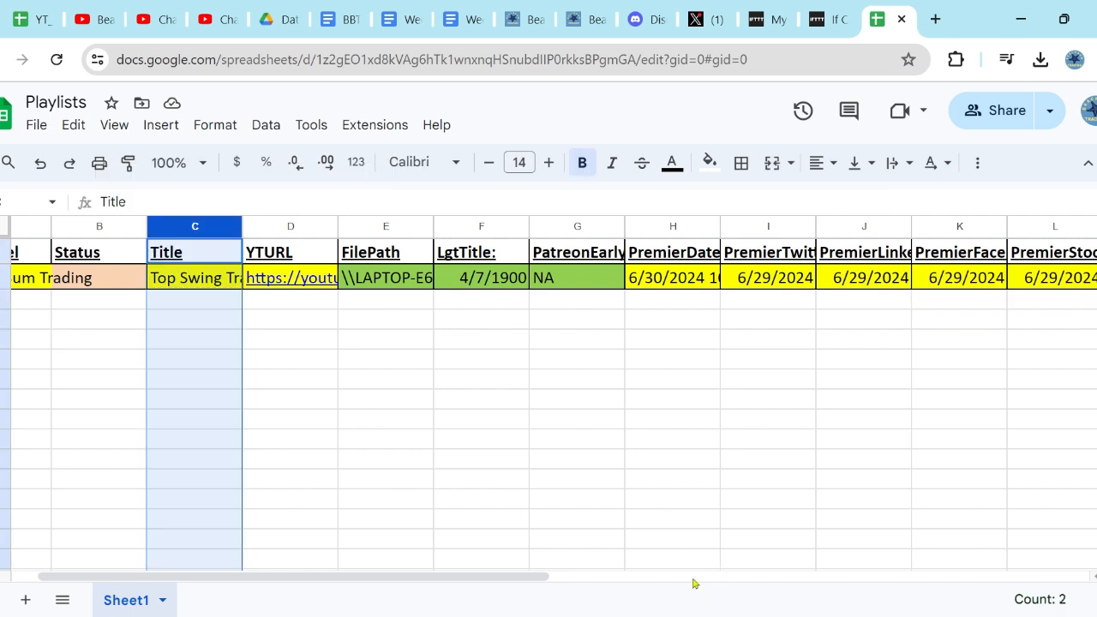
Trace the S2 reference in the W2 tweet formula to the Playlist(s) column
{"action": "left_click", "coordinate": [692, 578]}
{"action": "left_click_drag", "start_coordinate": [693, 578], "coordinate": [718, 578]}
{"action": "left_click", "coordinate": [1033, 279]}
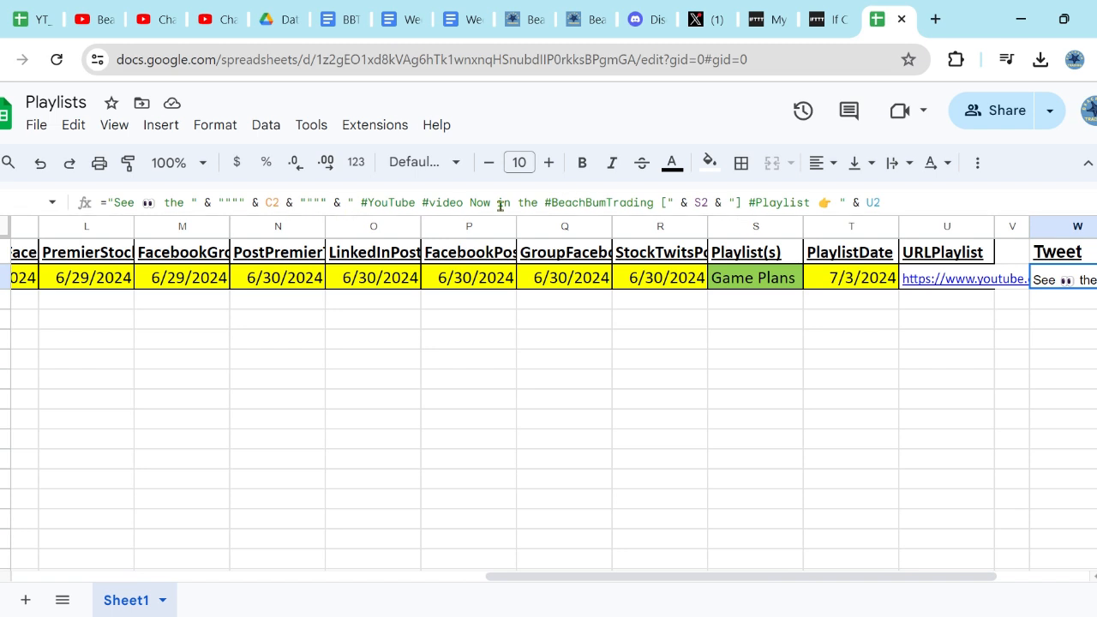
{"action": "left_click", "coordinate": [705, 203]}
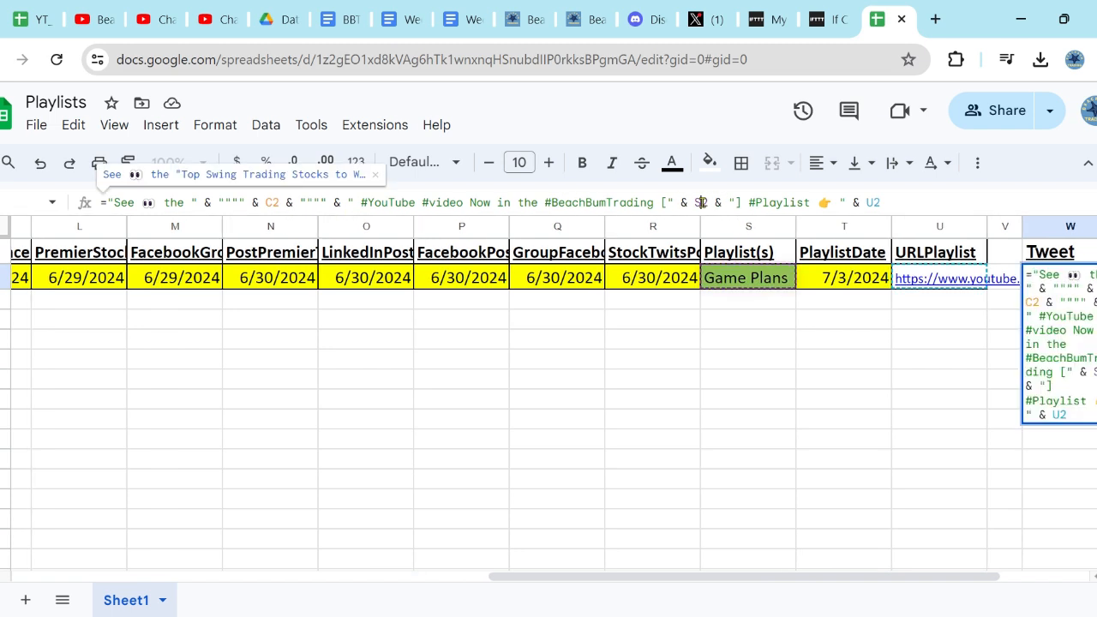
{"action": "left_click", "coordinate": [758, 227]}
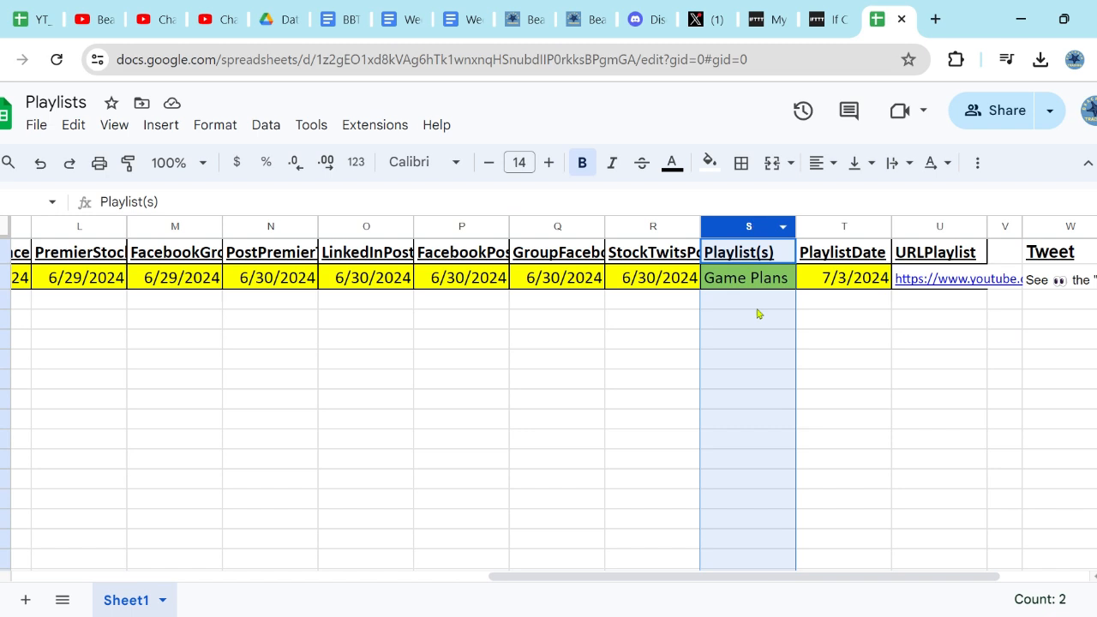
Trace the U2 reference in the W2 tweet formula to the URLPlaylist column
{"action": "left_click", "coordinate": [1061, 276]}
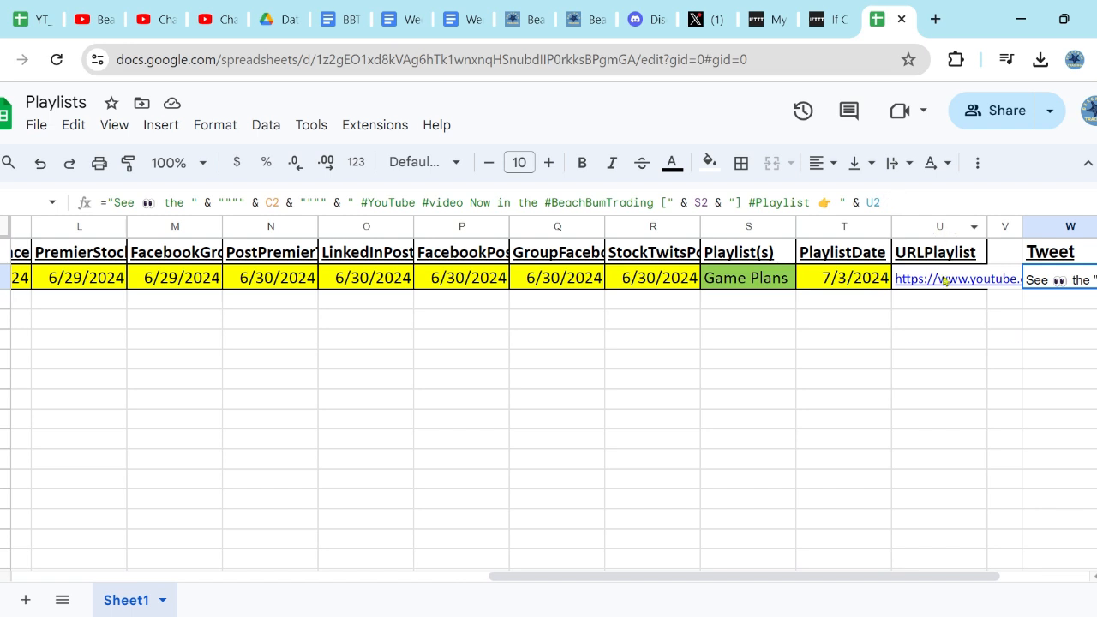
{"action": "left_click", "coordinate": [942, 221]}
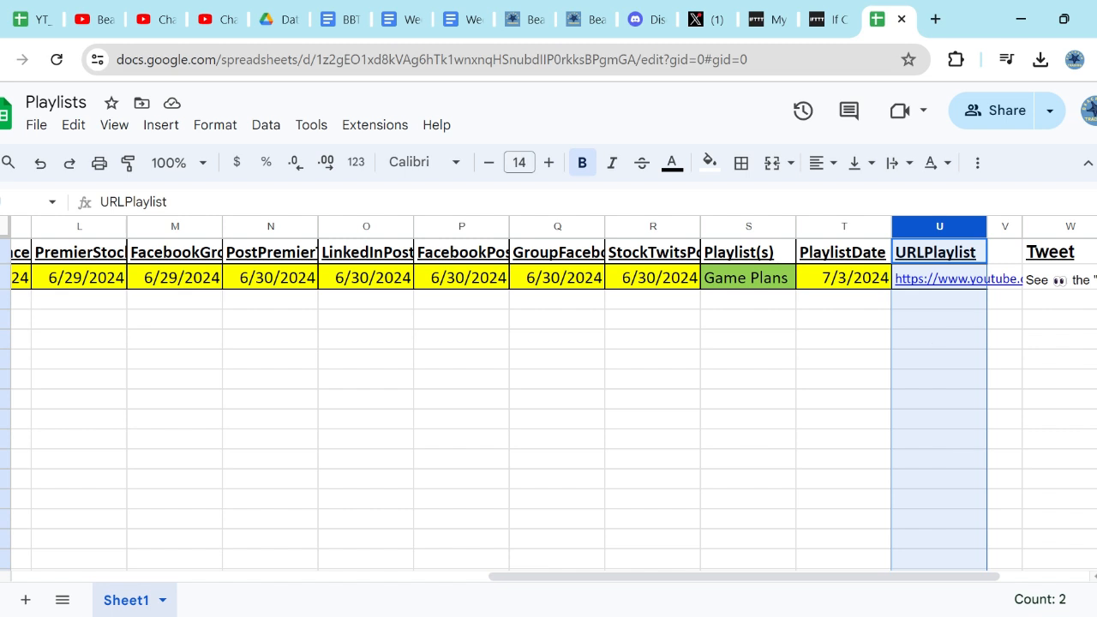
{"action": "left_click", "coordinate": [1069, 285]}
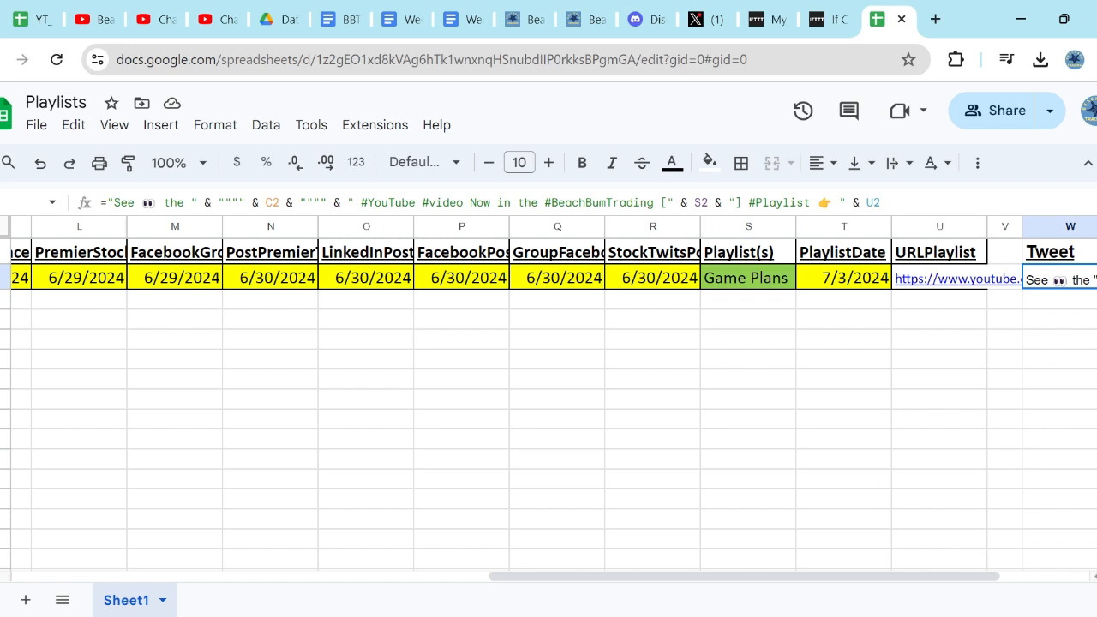
Copy the tweet in cell W2 and paste it into cell A4 as values only
{"action": "left_click", "coordinate": [1041, 308]}
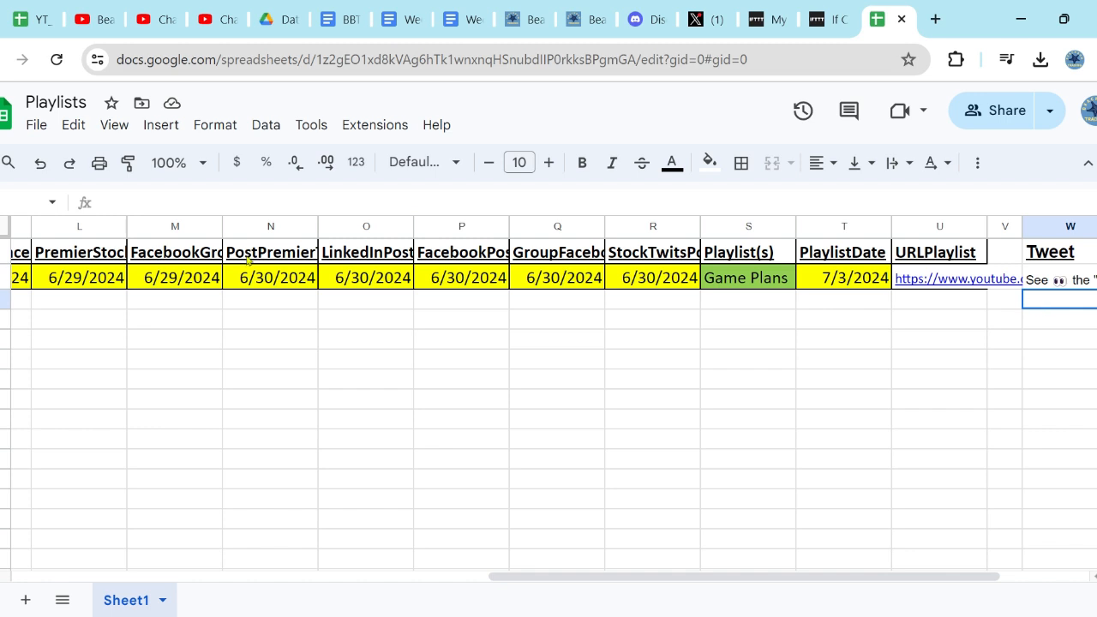
{"action": "left_click", "coordinate": [1060, 279]}
{"action": "key", "text": "ctrl+c"}
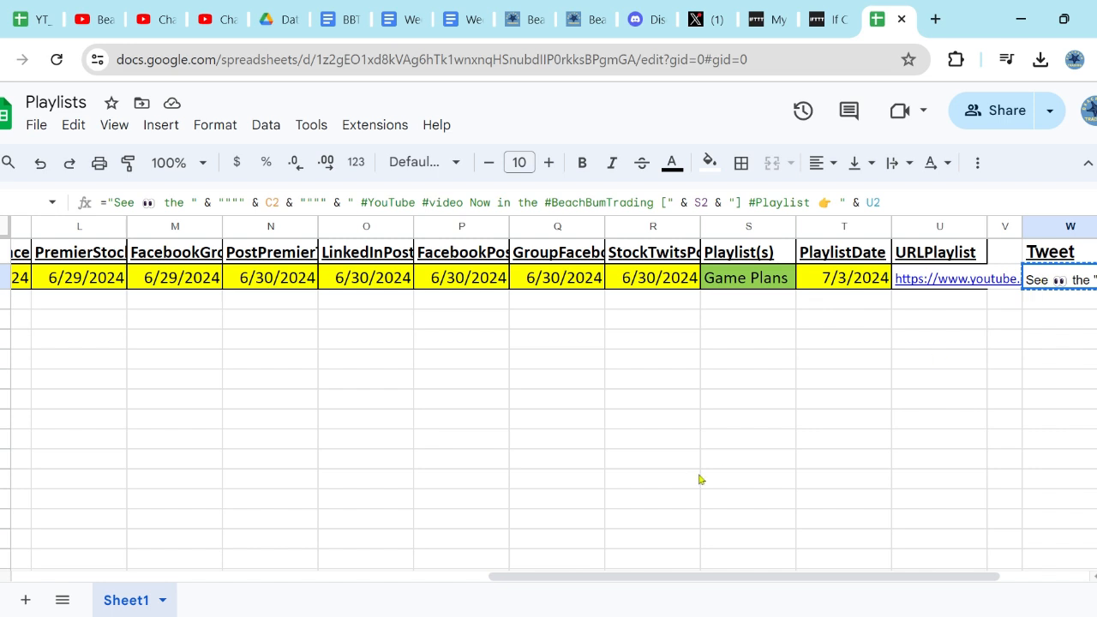
{"action": "left_click_drag", "start_coordinate": [549, 577], "coordinate": [64, 581]}
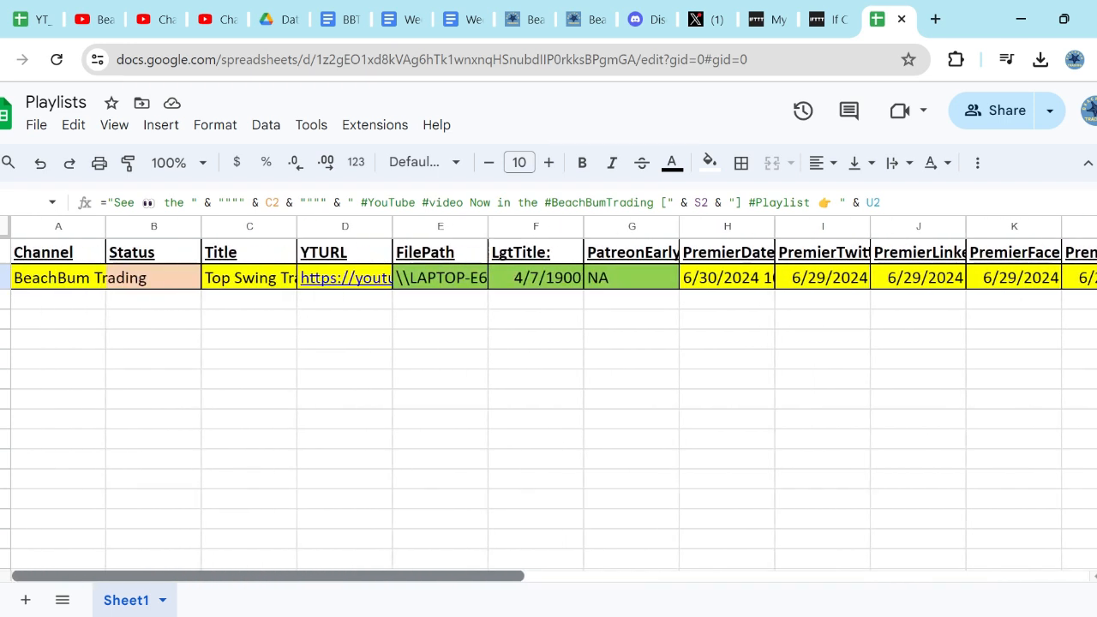
{"action": "left_click", "coordinate": [47, 326]}
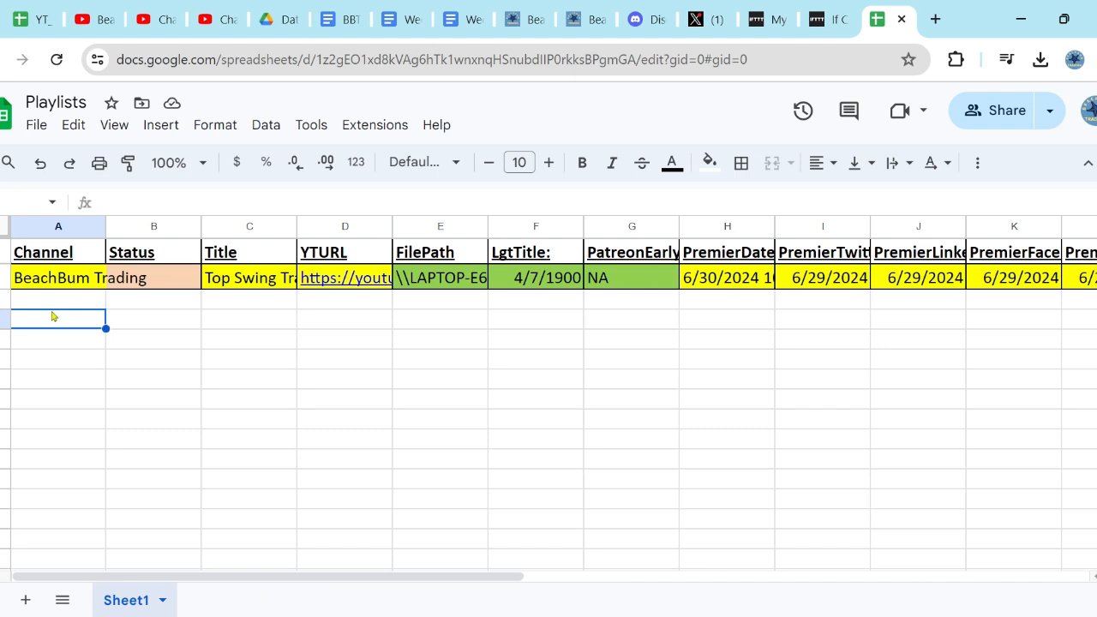
{"action": "right_click", "coordinate": [49, 319]}
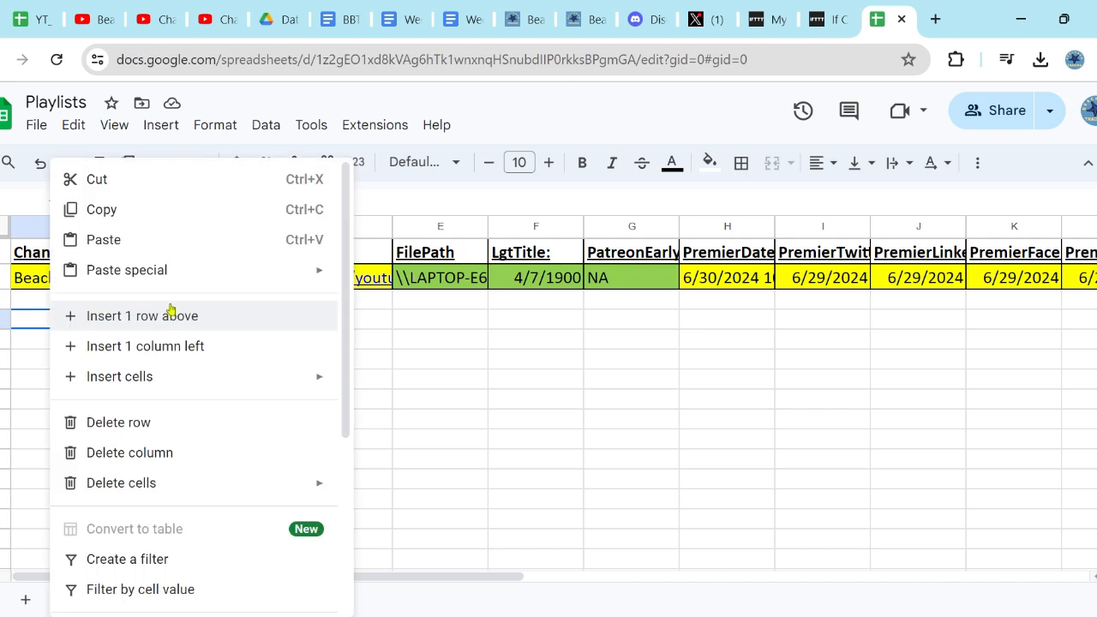
{"action": "mouse_move", "coordinate": [160, 275]}
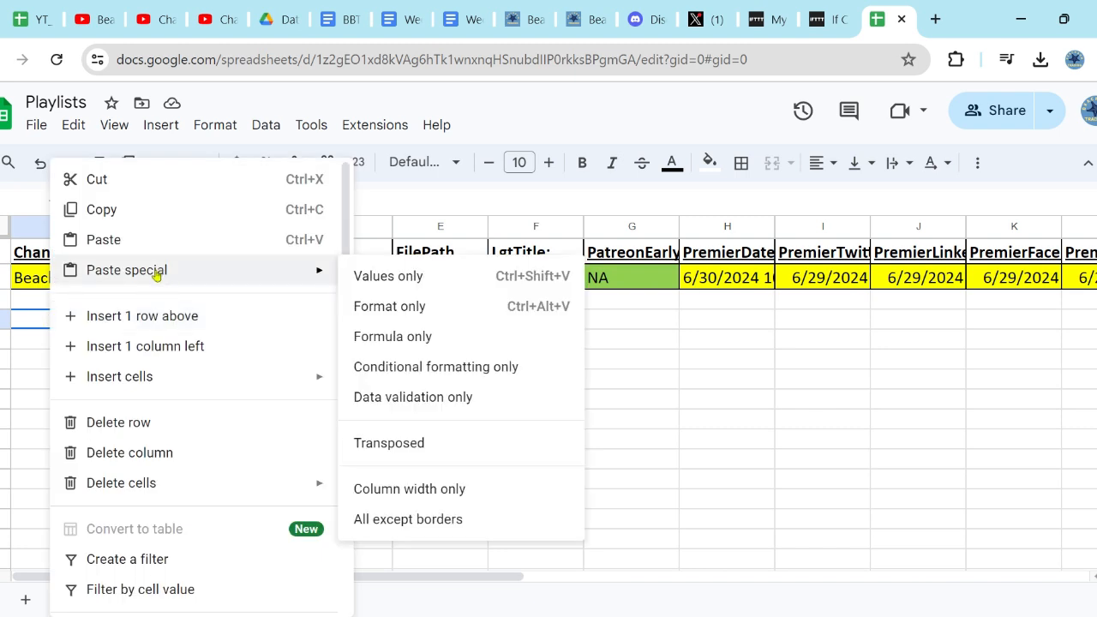
{"action": "left_click", "coordinate": [399, 277]}
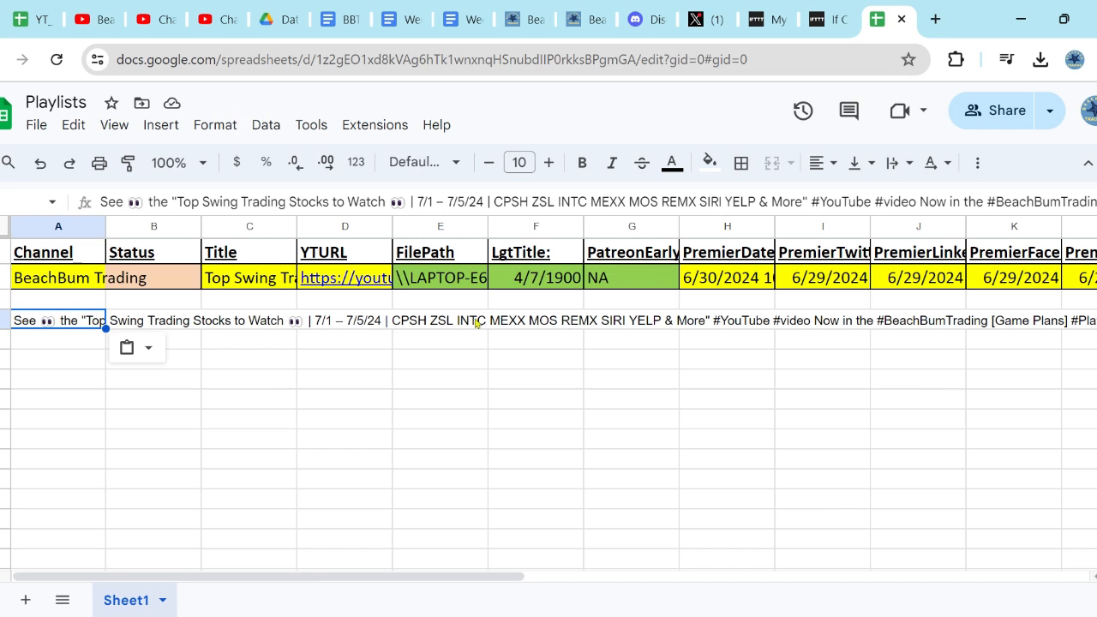
Read the pasted tweet in A4 through to its playlist URL and clear the cell
{"action": "left_click", "coordinate": [576, 581]}
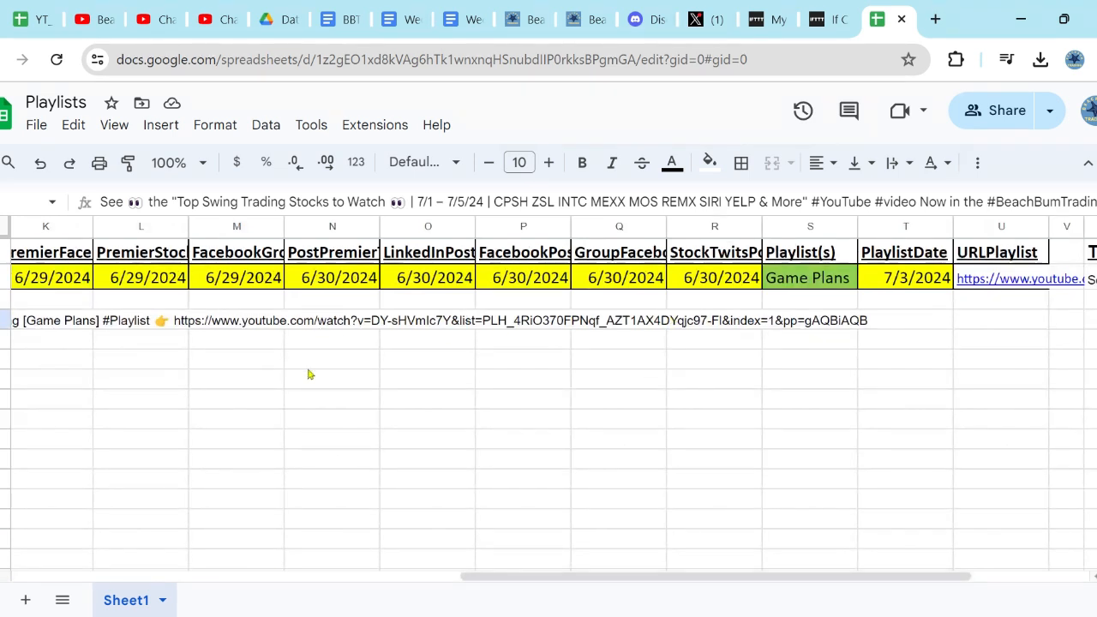
{"action": "left_click", "coordinate": [266, 582]}
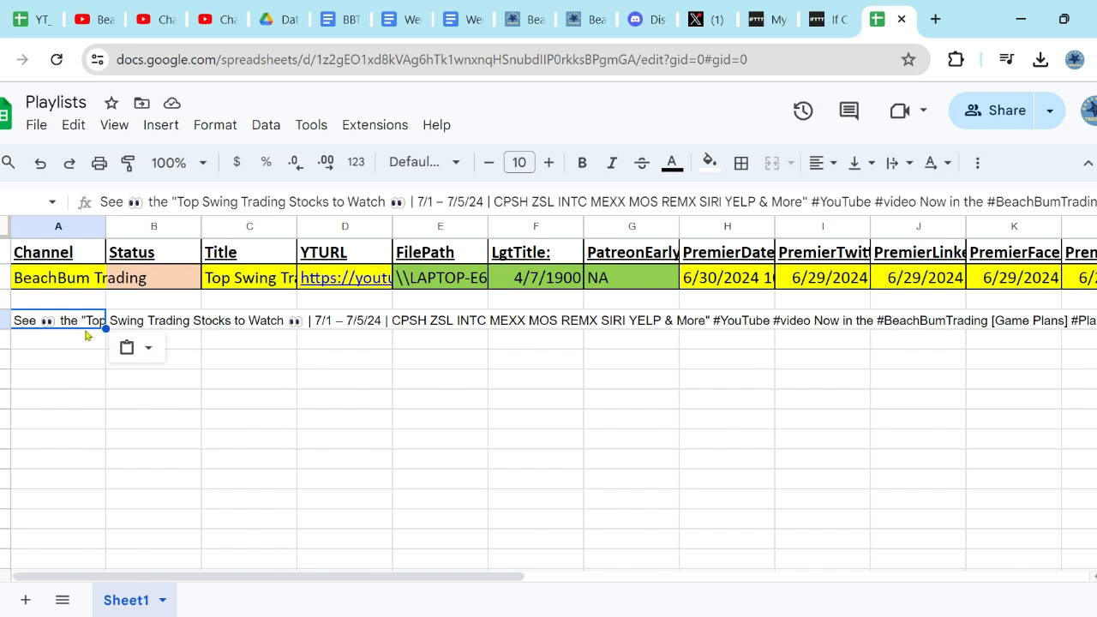
{"action": "key", "text": "Delete"}
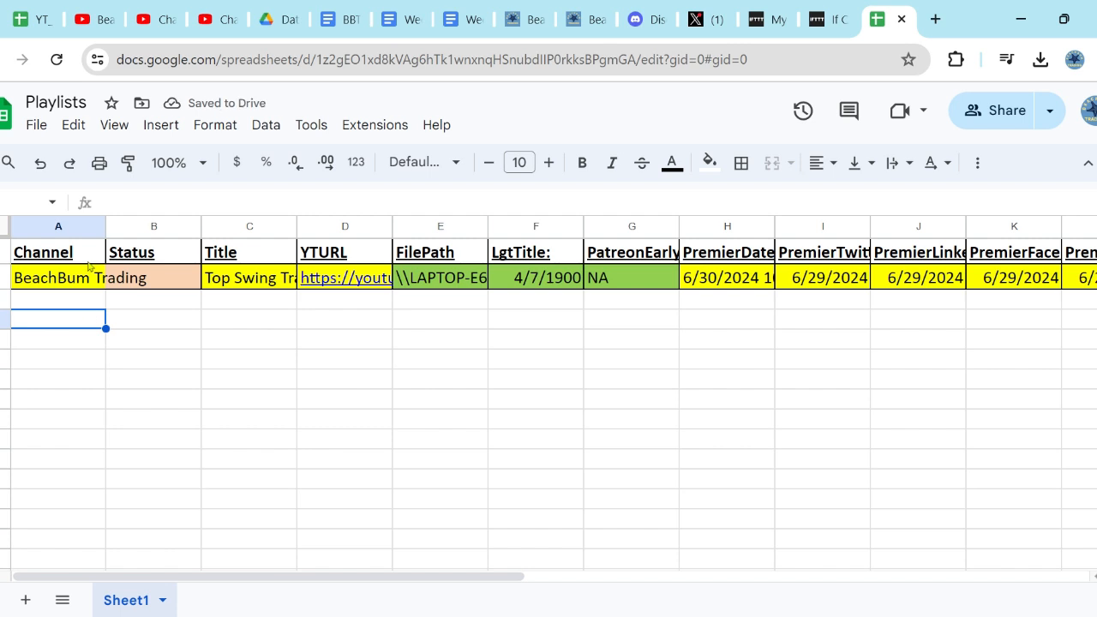
Switch to the IFTTT My Applets page and start creating a new applet
{"action": "left_click", "coordinate": [660, 578]}
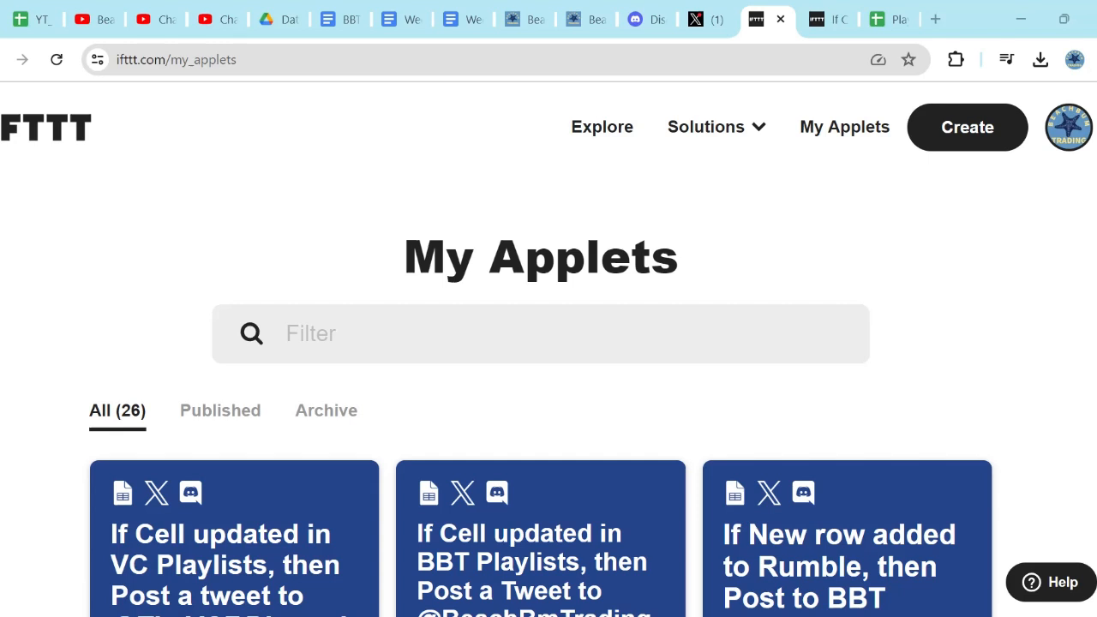
{"action": "left_click", "coordinate": [30, 256]}
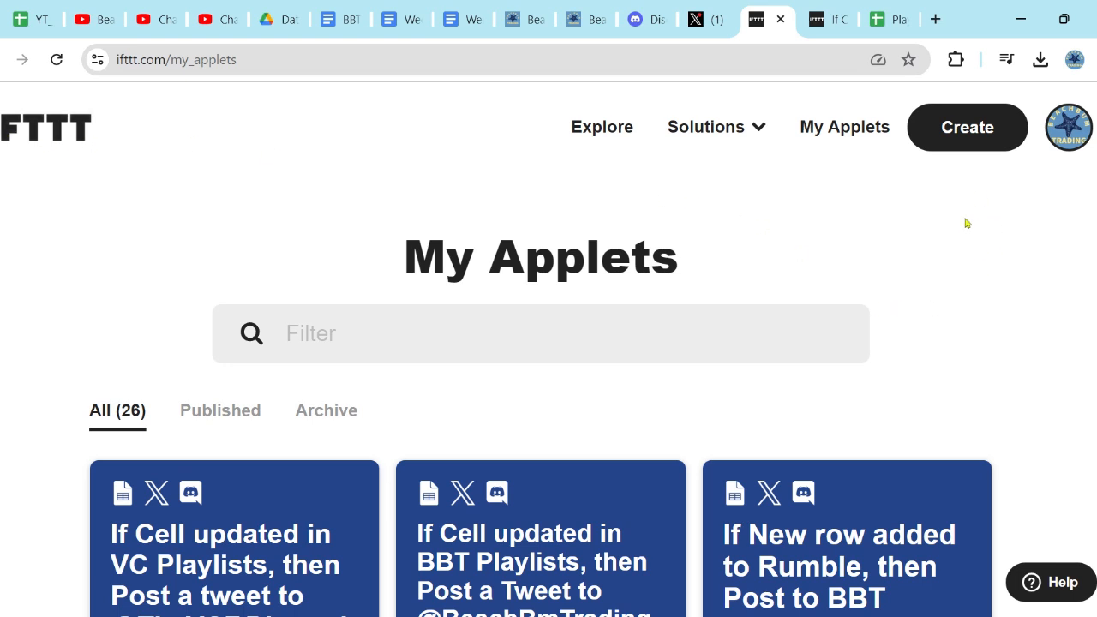
{"action": "left_click", "coordinate": [970, 128]}
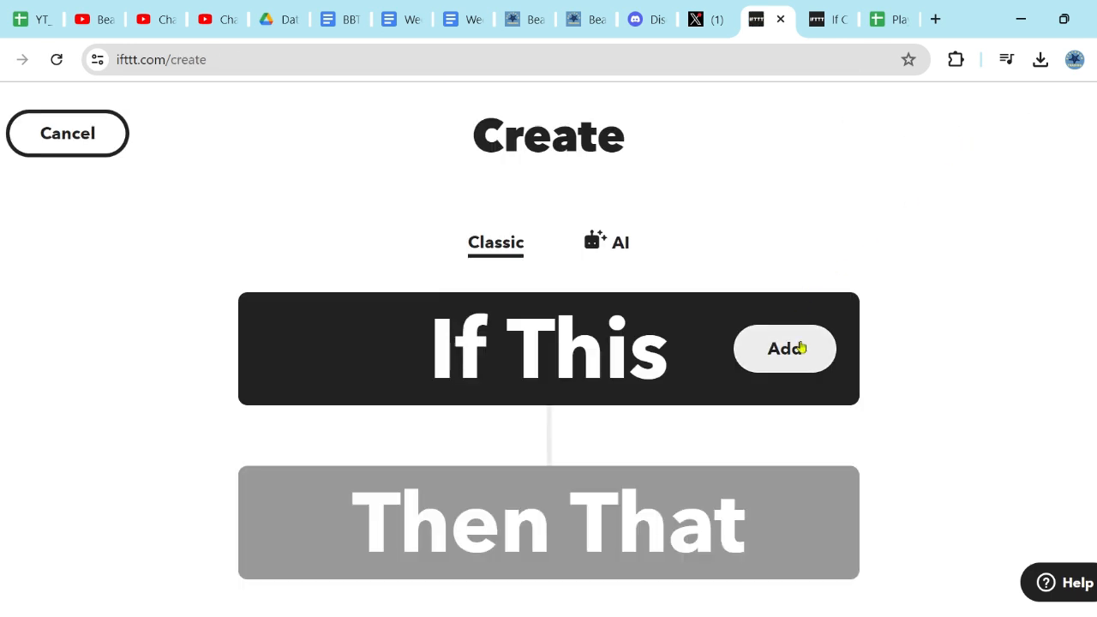
Set the applet's If This trigger to "Cell updated in spreadsheet" from the Google Sheets service, found by searching for Google
{"action": "left_click", "coordinate": [801, 350]}
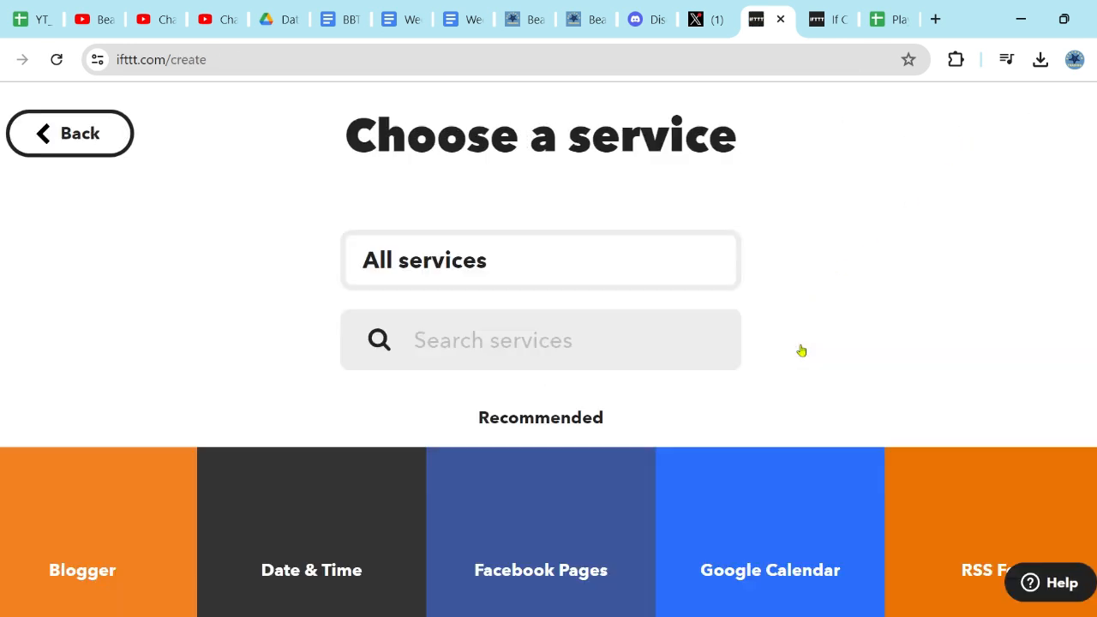
{"action": "left_click", "coordinate": [530, 346]}
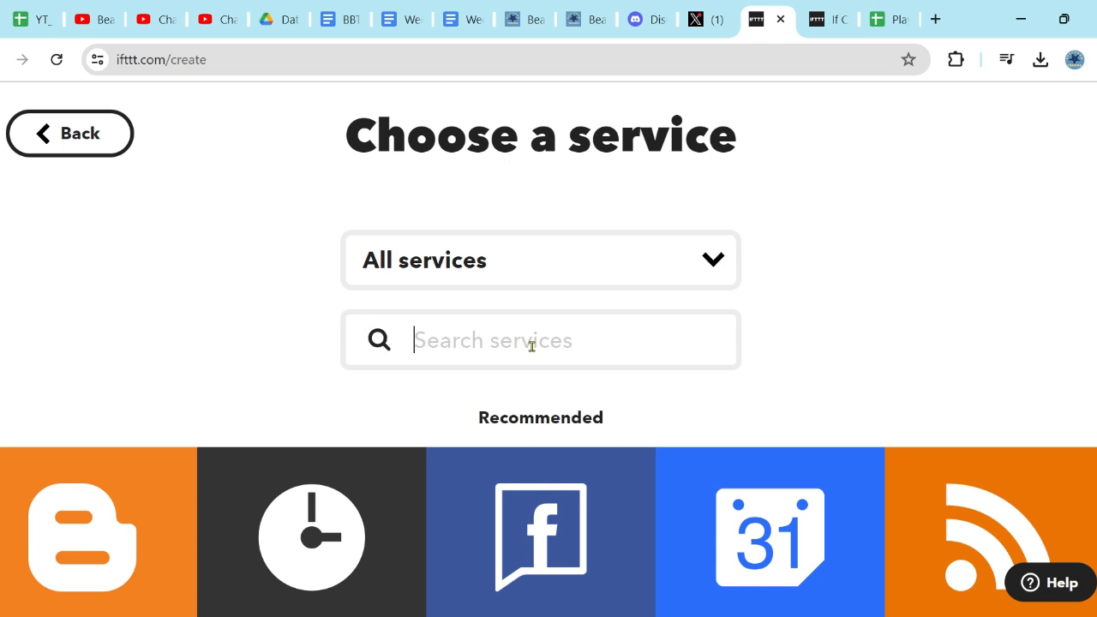
{"action": "type", "text": "Google"}
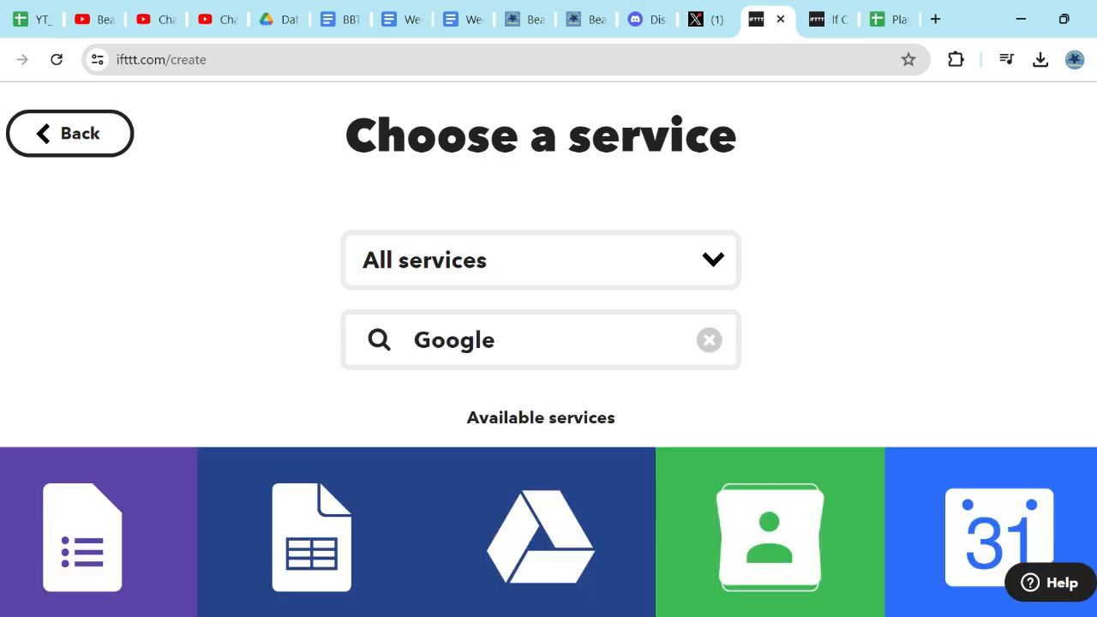
{"action": "scroll", "coordinate": [532, 347], "scroll_direction": "down", "scroll_amount": 1}
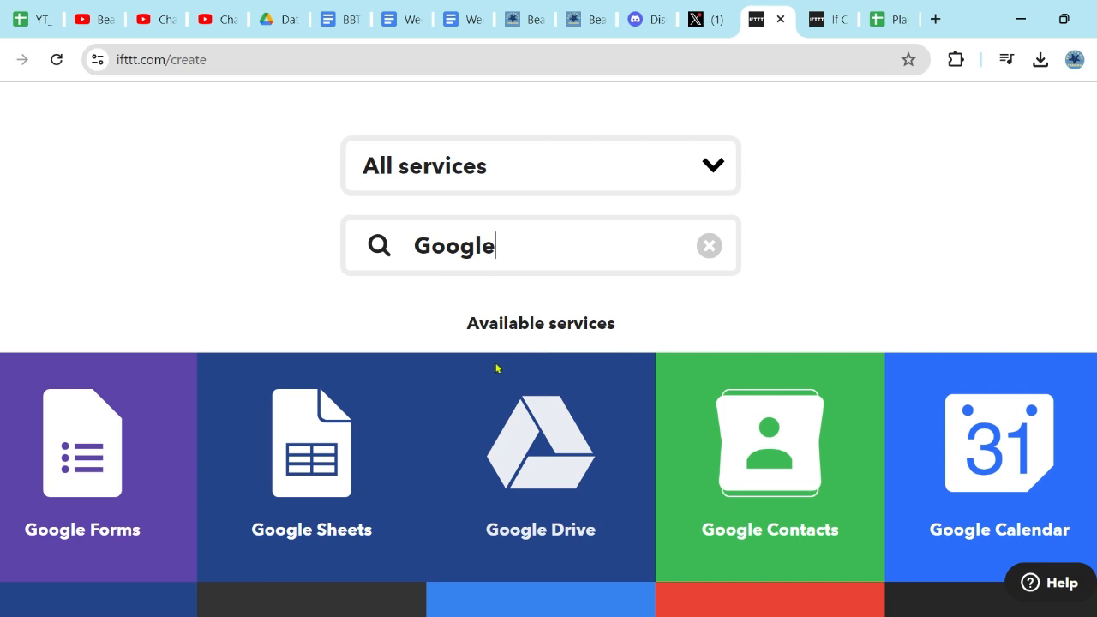
{"action": "left_click", "coordinate": [279, 450]}
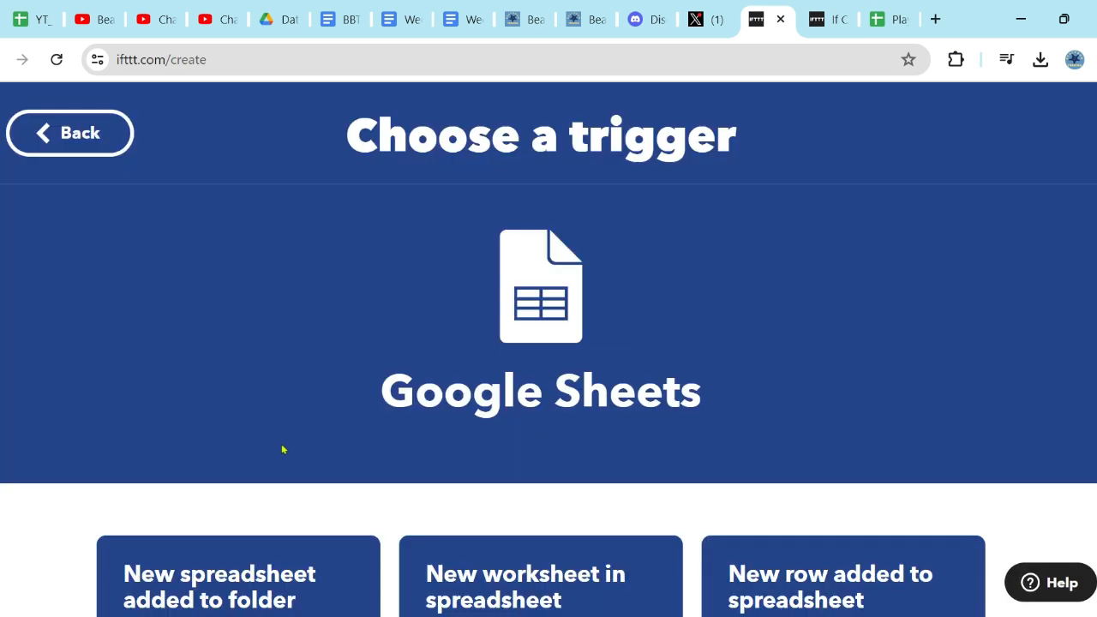
{"action": "scroll", "coordinate": [891, 295], "scroll_direction": "down", "scroll_amount": 2}
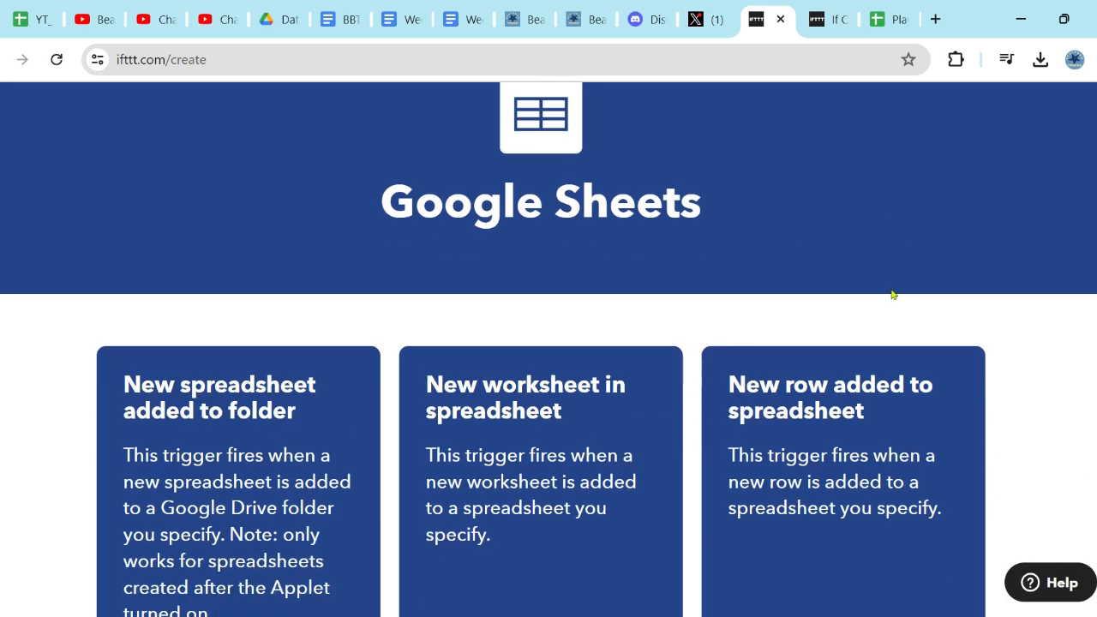
{"action": "scroll", "coordinate": [963, 359], "scroll_direction": "down", "scroll_amount": 2}
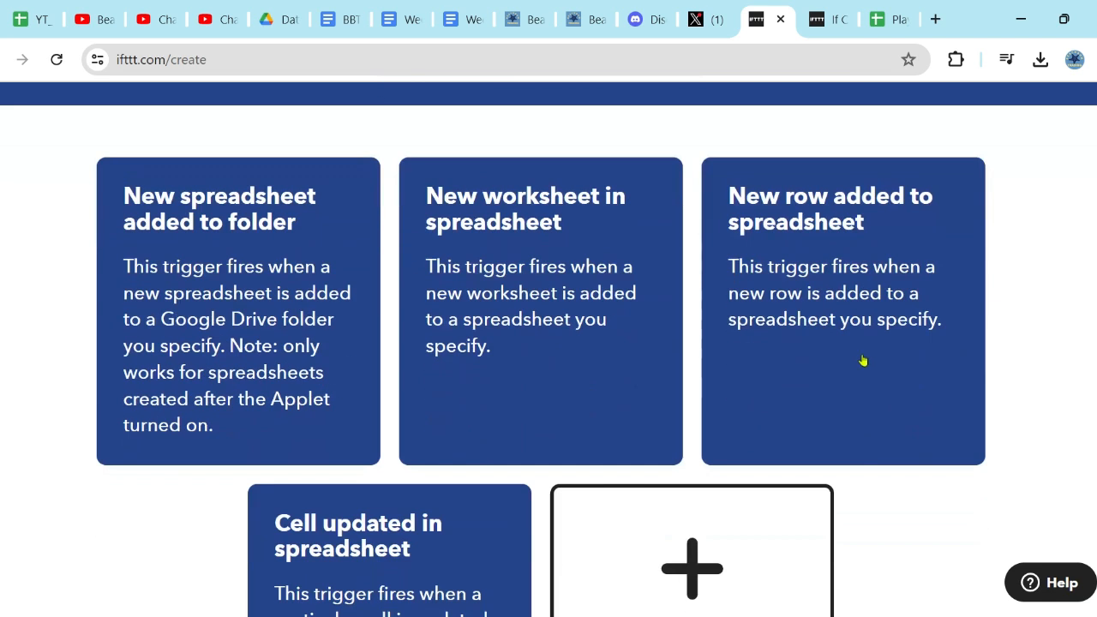
{"action": "scroll", "coordinate": [386, 546], "scroll_direction": "down", "scroll_amount": 2}
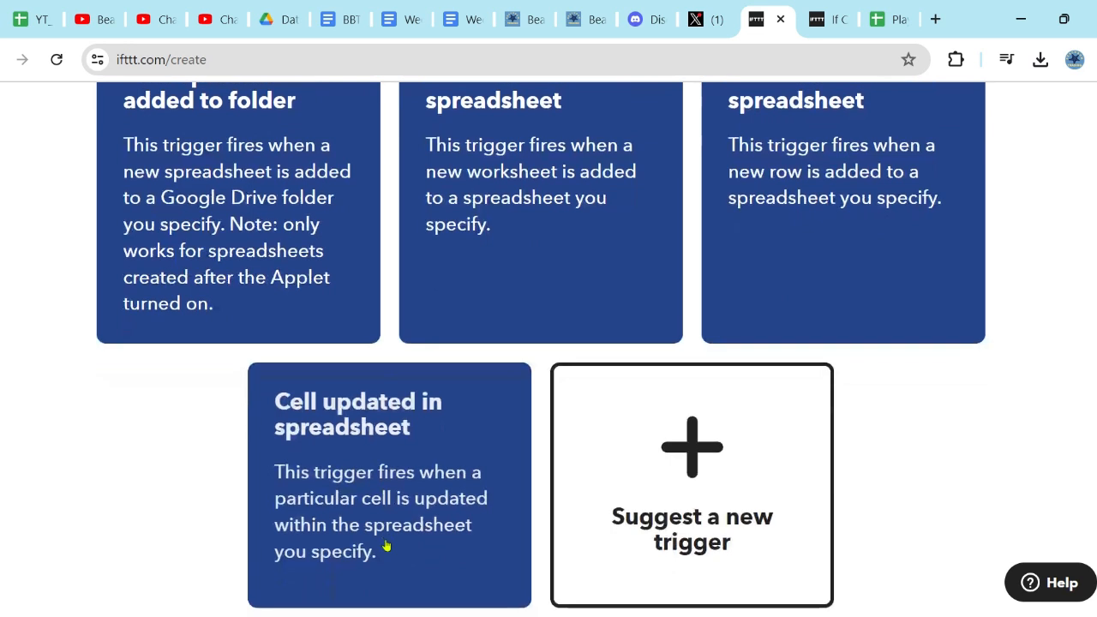
{"action": "left_click", "coordinate": [382, 492]}
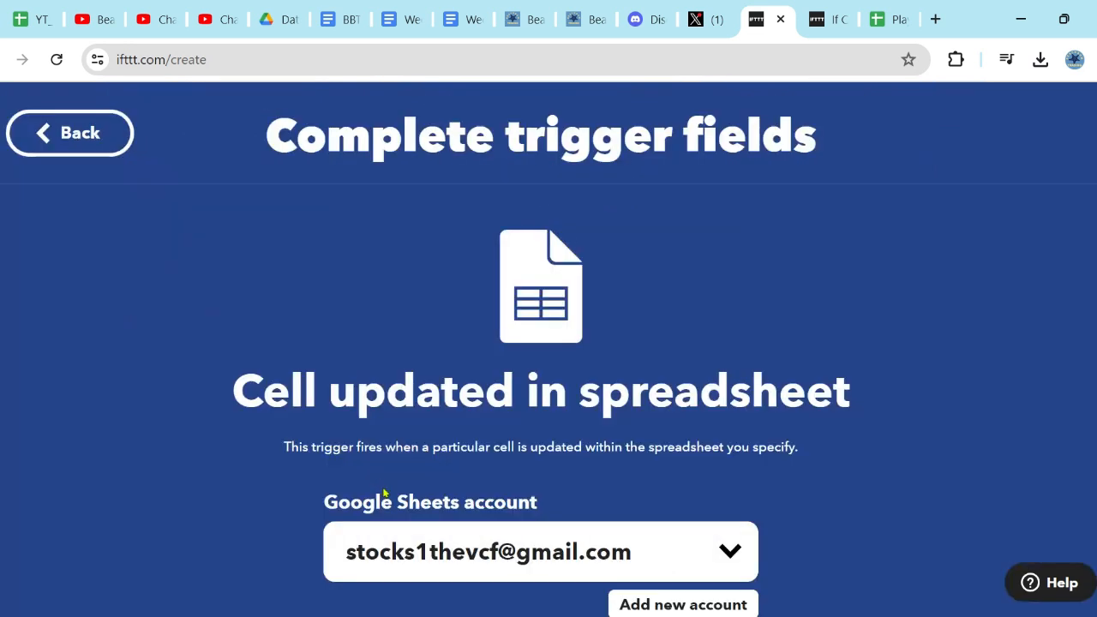
Copy the folder path BeachBum Trading/Data from the existing applet's trigger into the new trigger's folder path
{"action": "scroll", "coordinate": [955, 437], "scroll_direction": "down", "scroll_amount": 2}
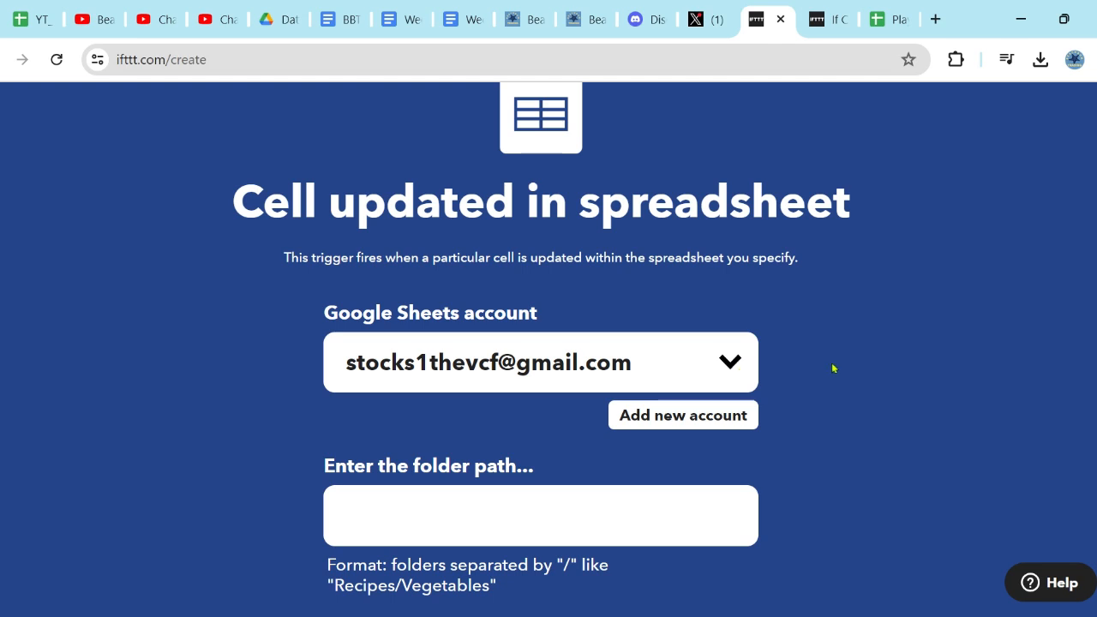
{"action": "scroll", "coordinate": [833, 367], "scroll_direction": "down", "scroll_amount": 1}
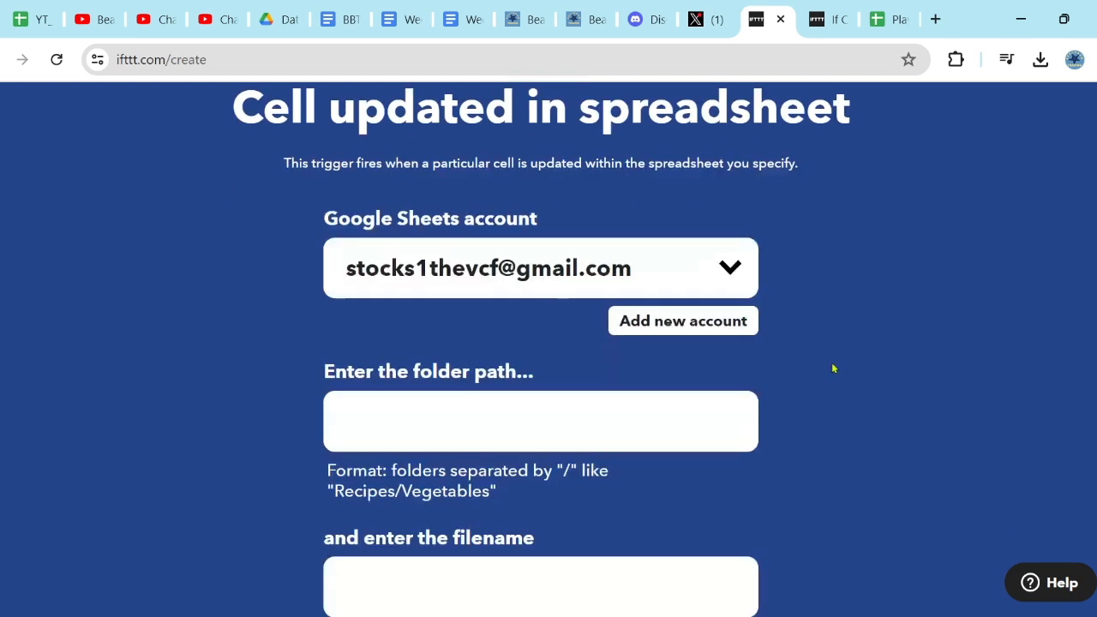
{"action": "left_click", "coordinate": [556, 426]}
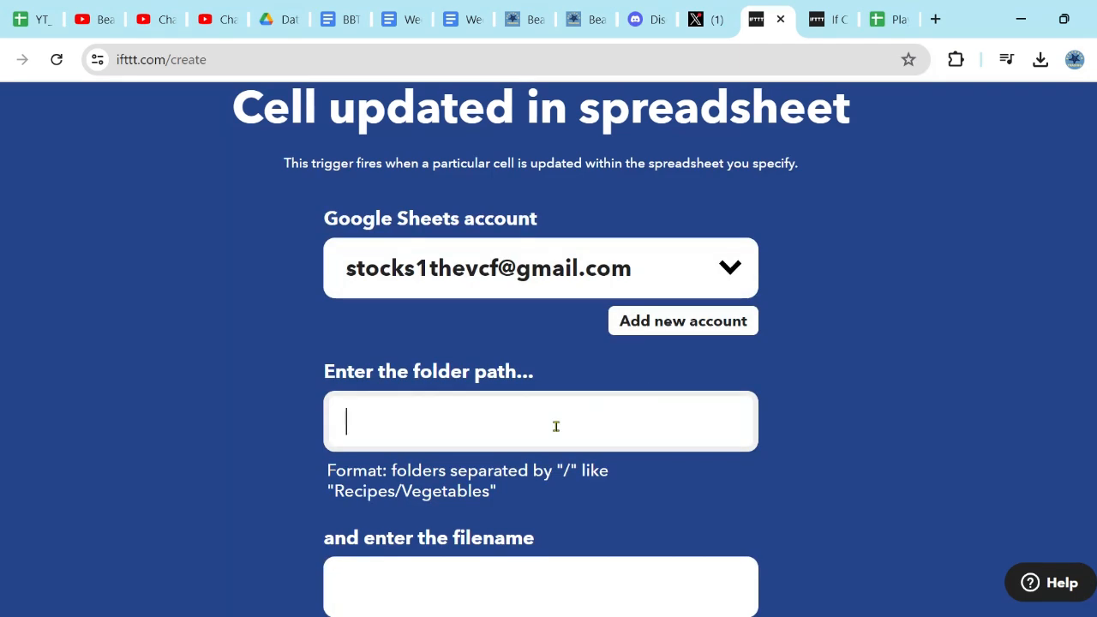
{"action": "left_click", "coordinate": [831, 19]}
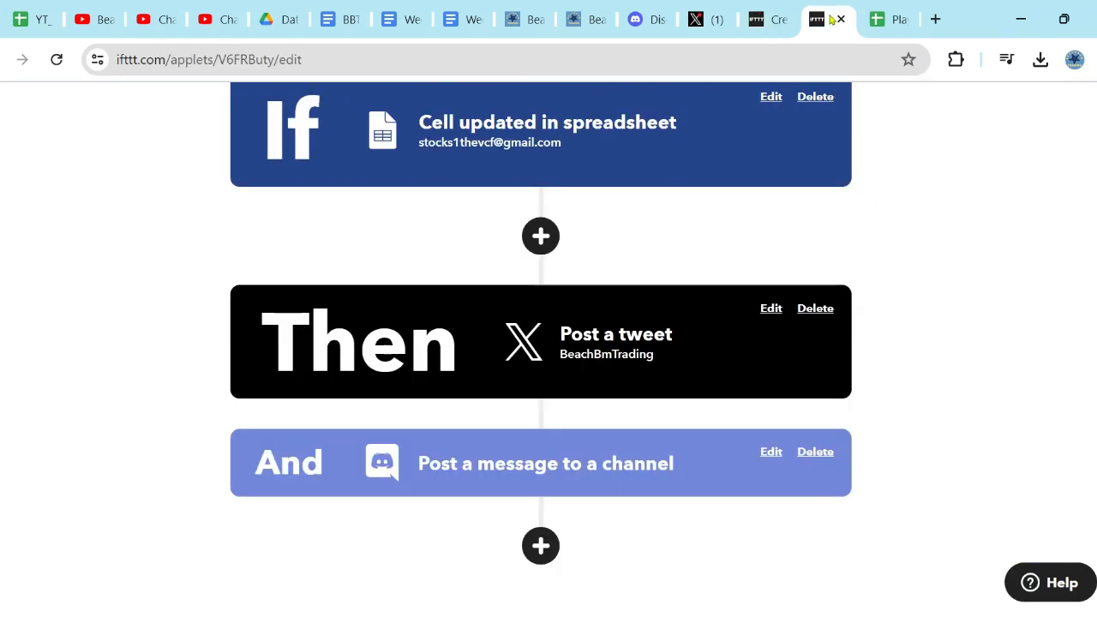
{"action": "left_click", "coordinate": [771, 97]}
{"action": "scroll", "coordinate": [668, 441], "scroll_direction": "down", "scroll_amount": 2}
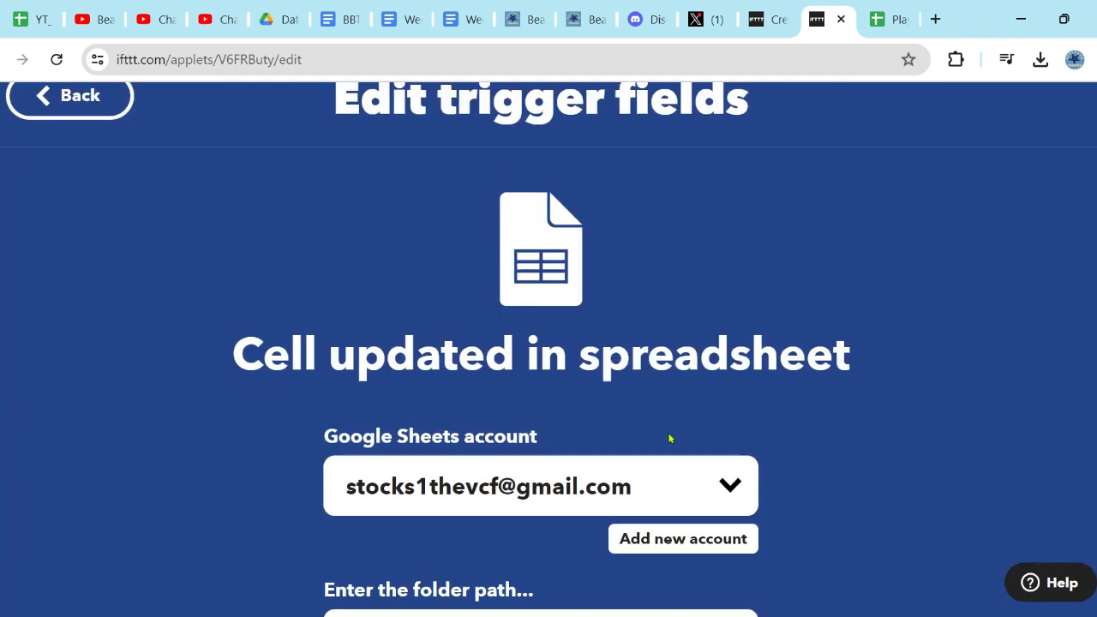
{"action": "left_click", "coordinate": [639, 580]}
{"action": "left_click_drag", "start_coordinate": [611, 583], "coordinate": [326, 583]}
{"action": "key", "text": "ctrl+c"}
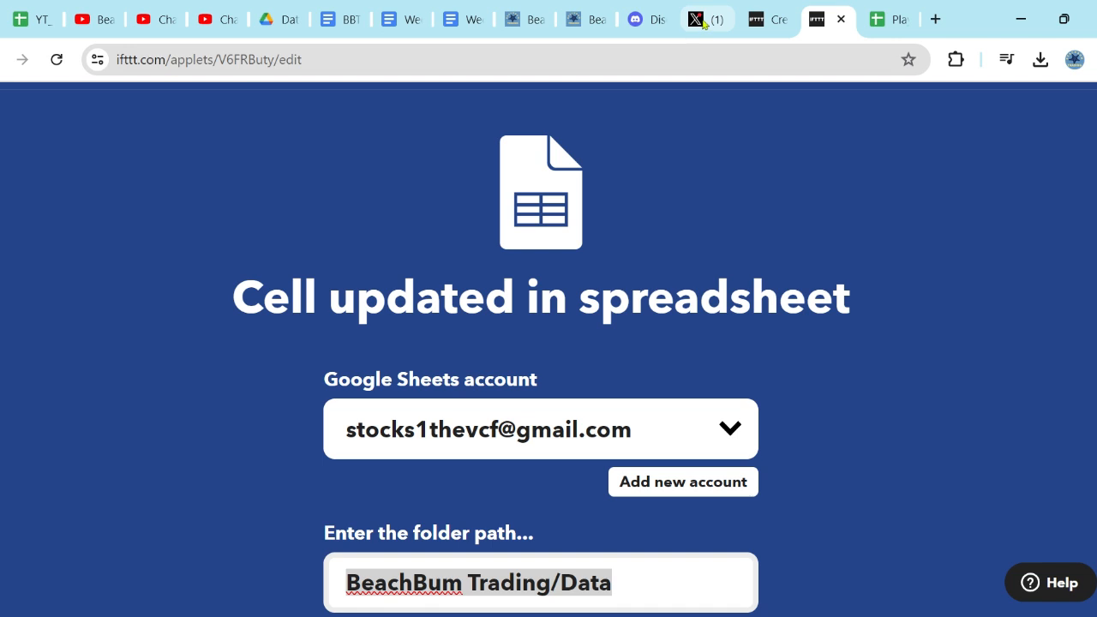
{"action": "left_click", "coordinate": [767, 19]}
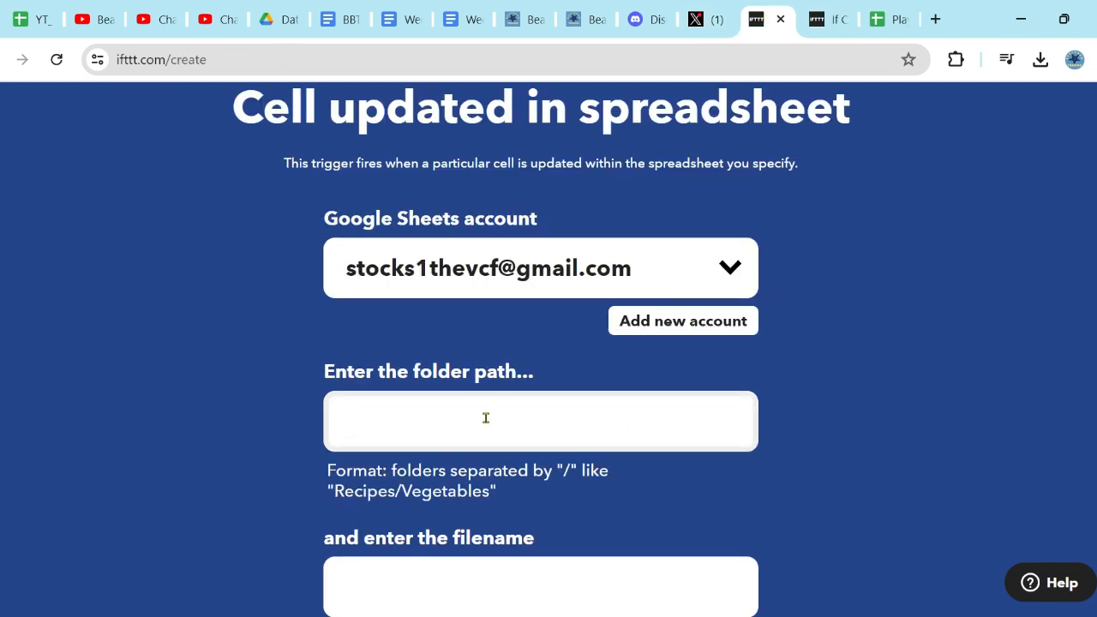
{"action": "key", "text": "ctrl+v"}
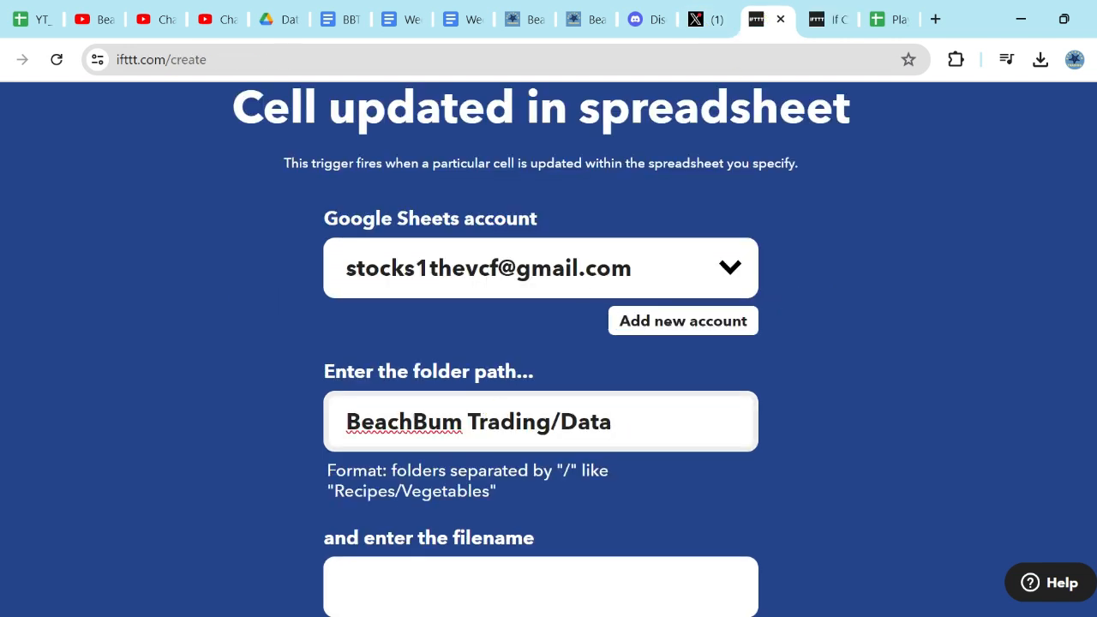
Check the Data folder's location in Google Drive and the existing applet's folder path, filename and spreadsheet URL fields
{"action": "left_click", "coordinate": [280, 19]}
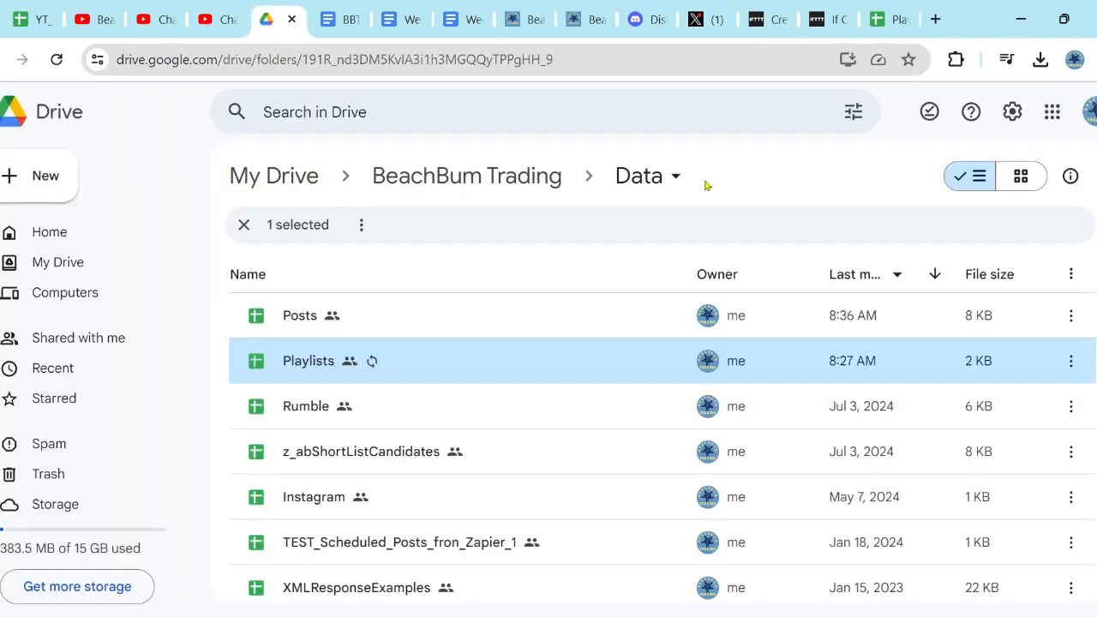
{"action": "left_click", "coordinate": [823, 28]}
{"action": "scroll", "coordinate": [861, 389], "scroll_direction": "down", "scroll_amount": 3}
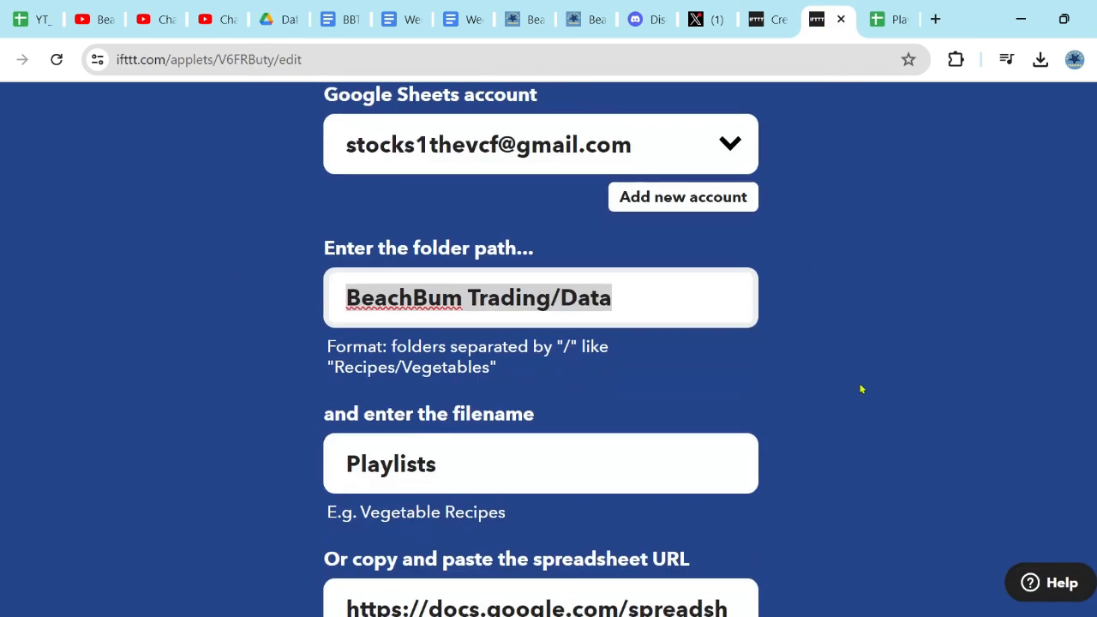
{"action": "scroll", "coordinate": [861, 386], "scroll_direction": "down", "scroll_amount": 1}
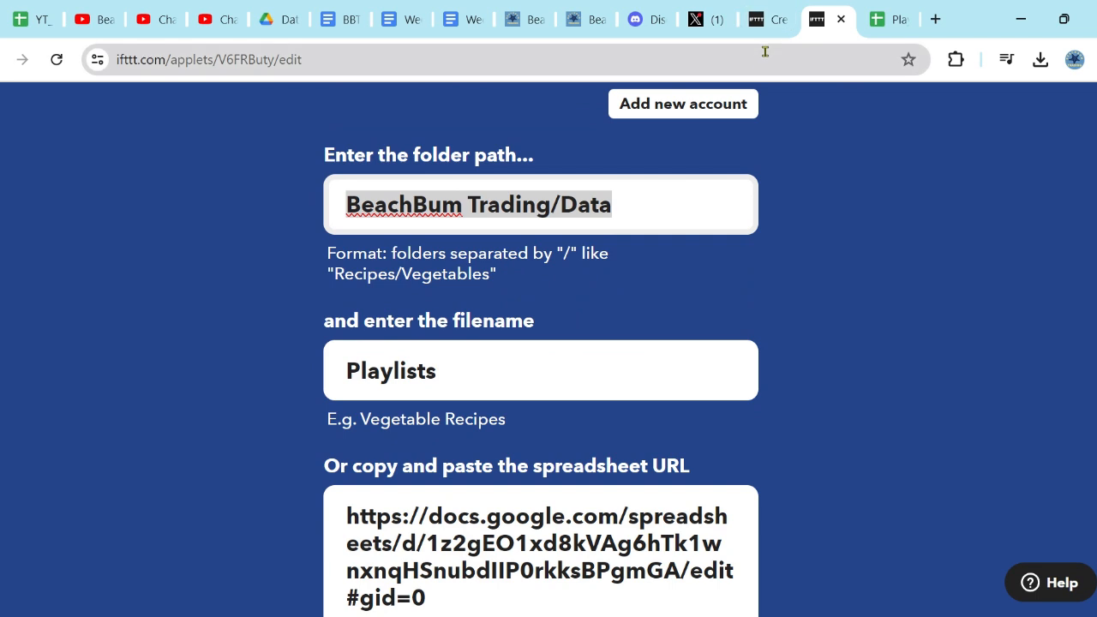
{"action": "scroll", "coordinate": [835, 414], "scroll_direction": "down", "scroll_amount": 1}
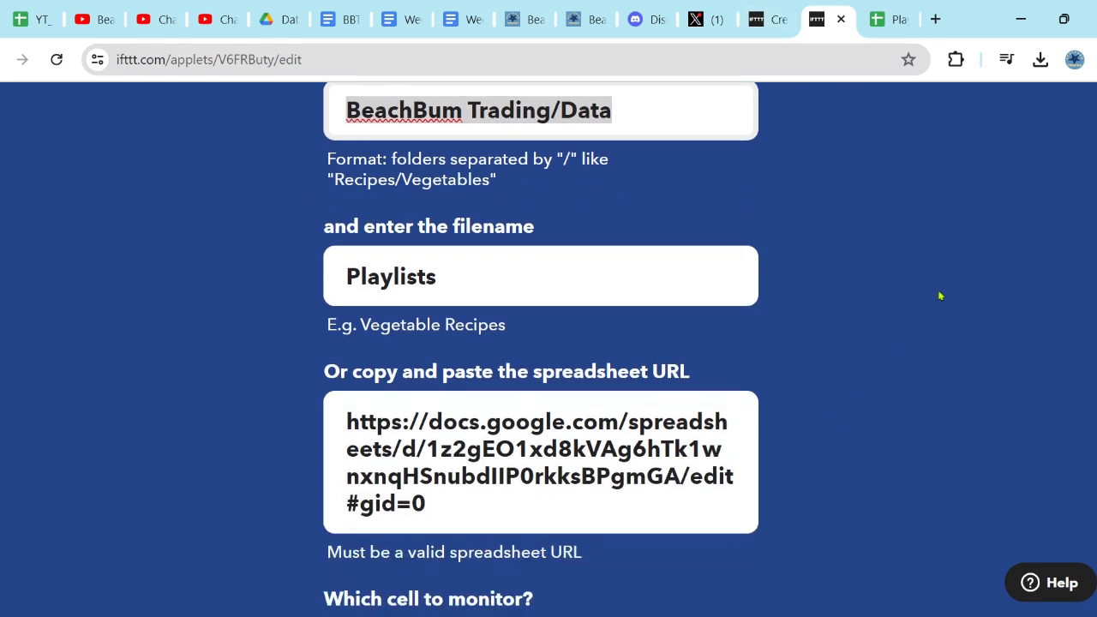
Copy the web address of the Playlists spreadsheet into the new IFTTT trigger's spreadsheet URL
{"action": "left_click", "coordinate": [894, 19]}
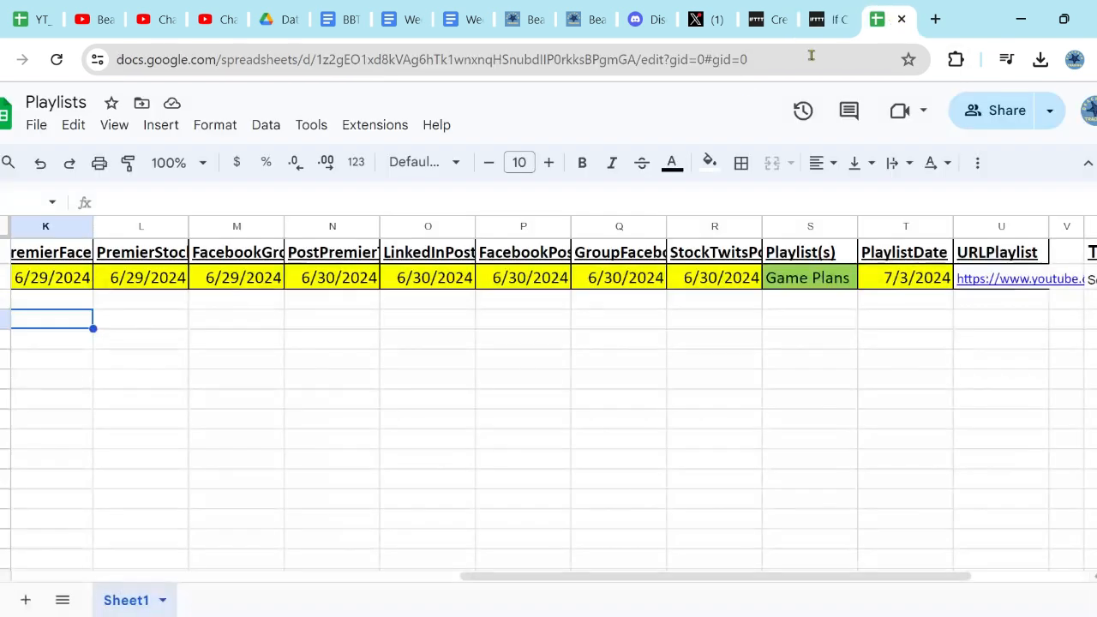
{"action": "left_click", "coordinate": [760, 57]}
{"action": "key", "text": "ctrl+c"}
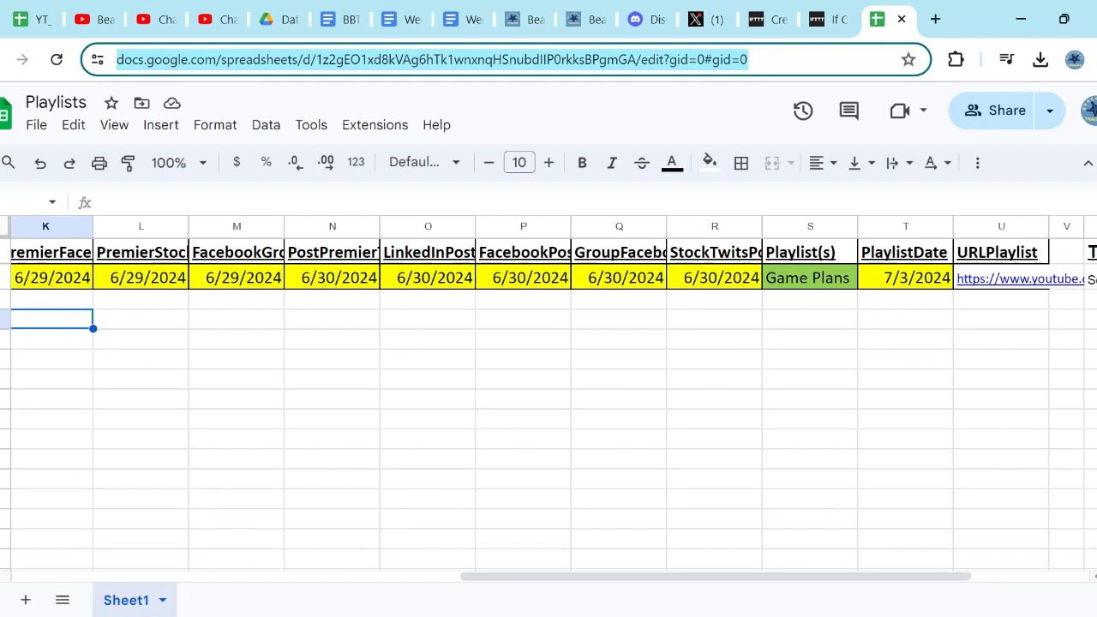
{"action": "left_click", "coordinate": [763, 19]}
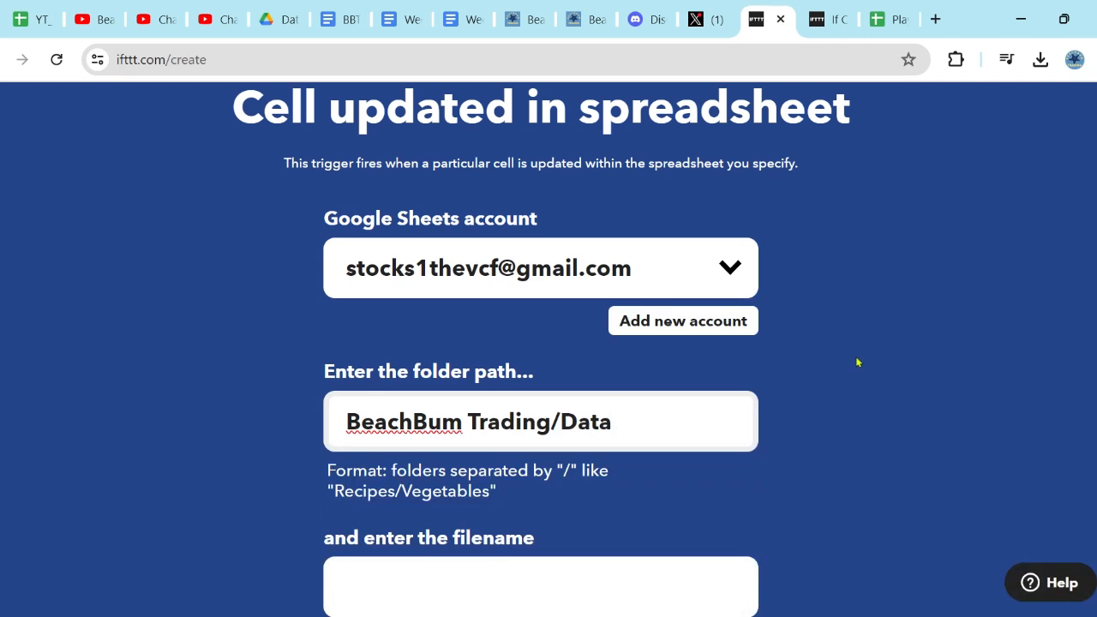
{"action": "scroll", "coordinate": [874, 394], "scroll_direction": "down", "scroll_amount": 3}
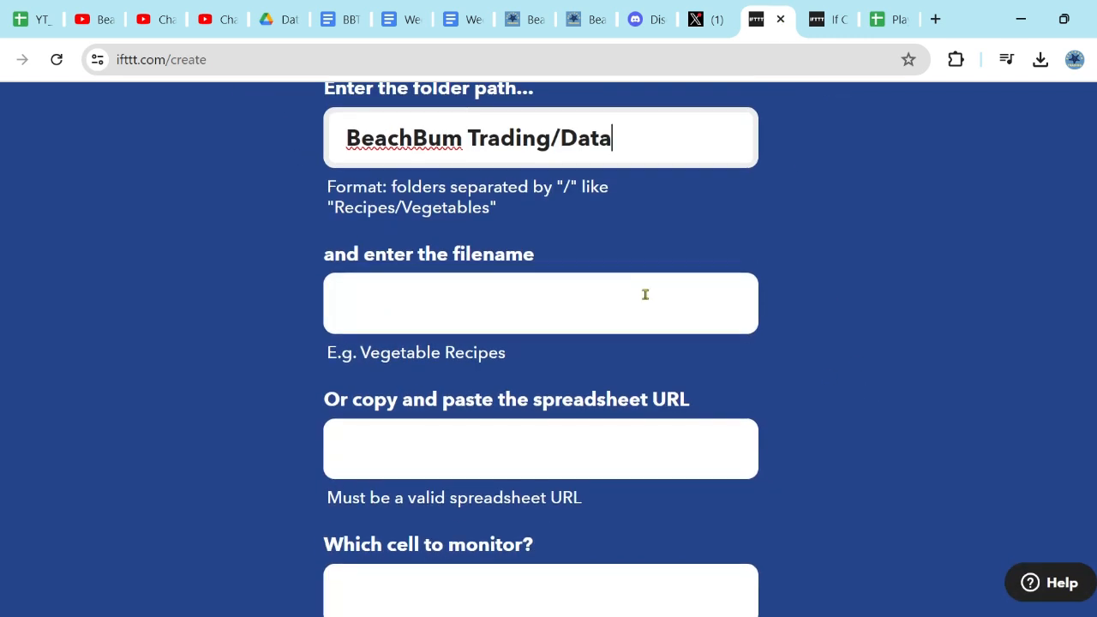
{"action": "left_click", "coordinate": [606, 300]}
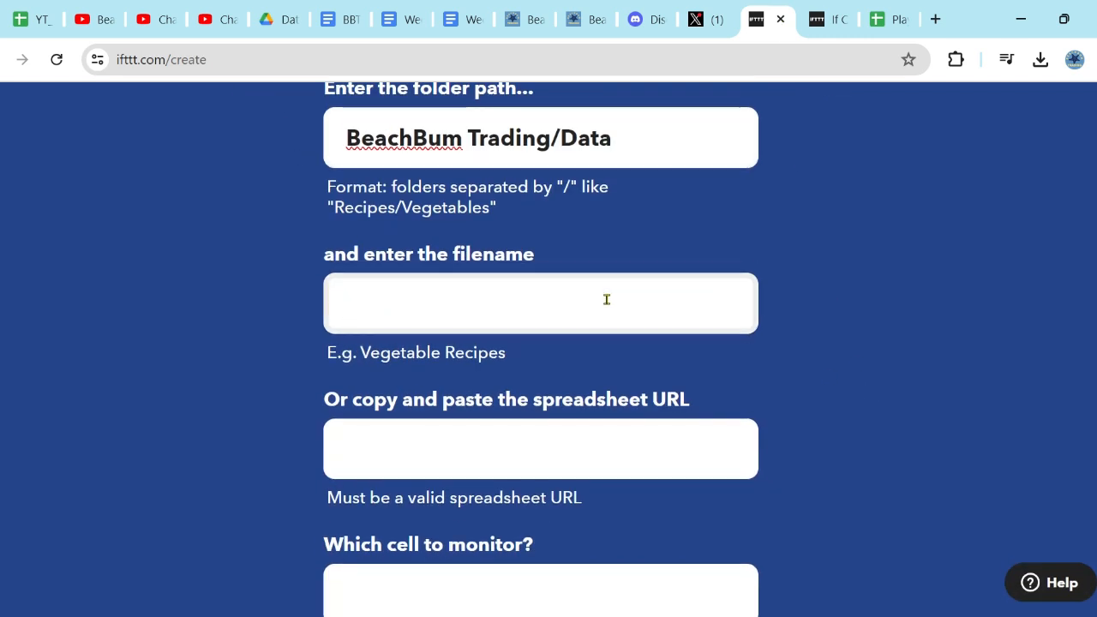
{"action": "left_click", "coordinate": [506, 446]}
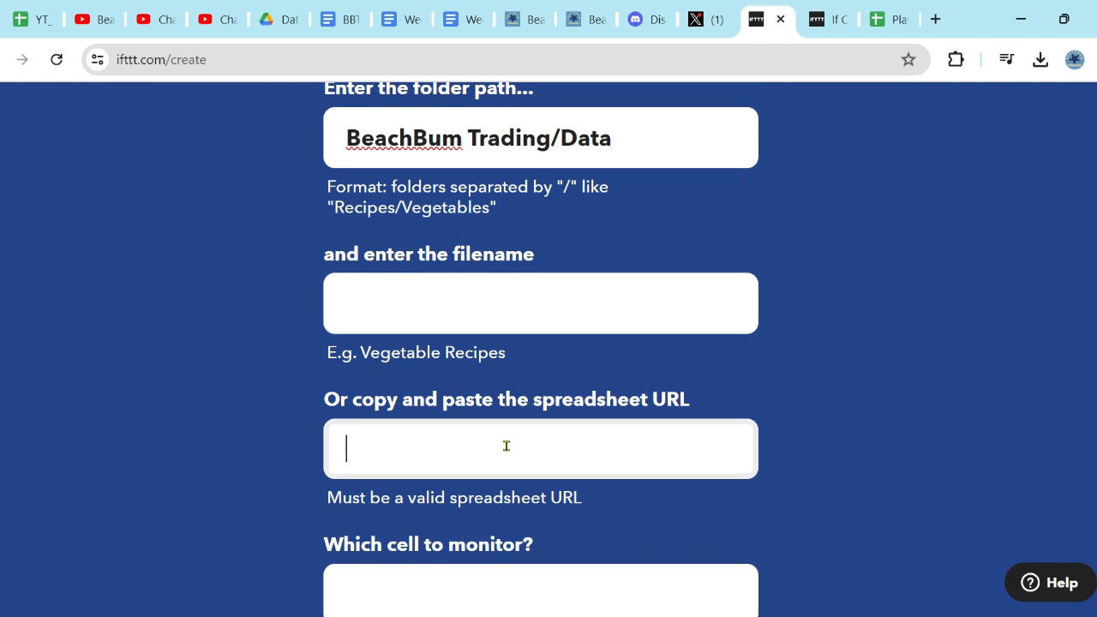
{"action": "key", "text": "ctrl+v"}
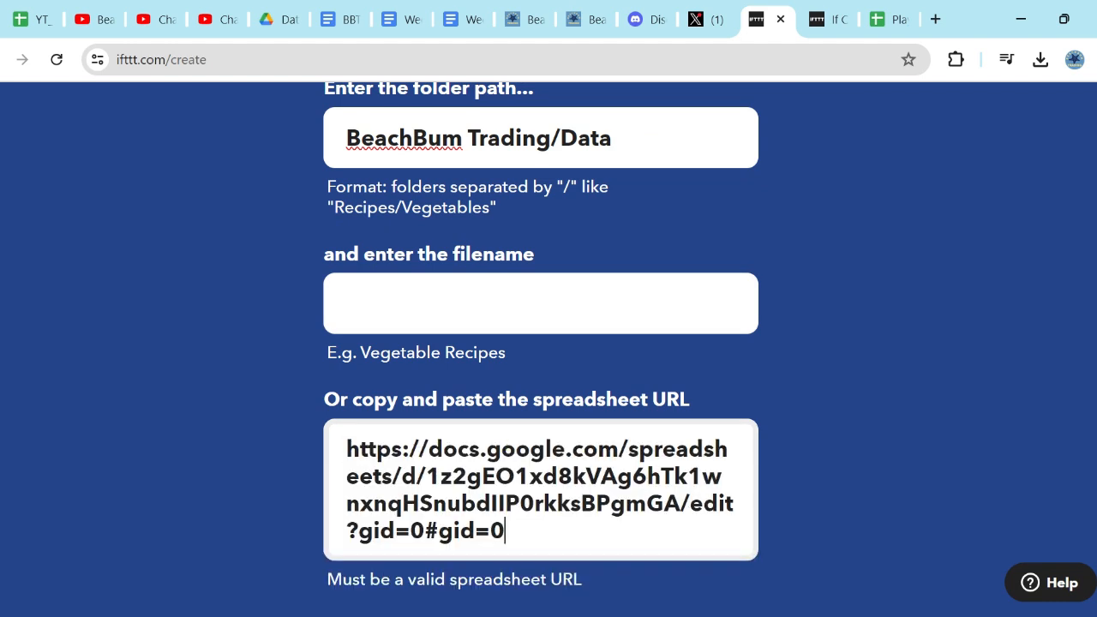
Copy the filename Playlists from the existing applet's trigger into the new trigger's filename
{"action": "left_click", "coordinate": [816, 24]}
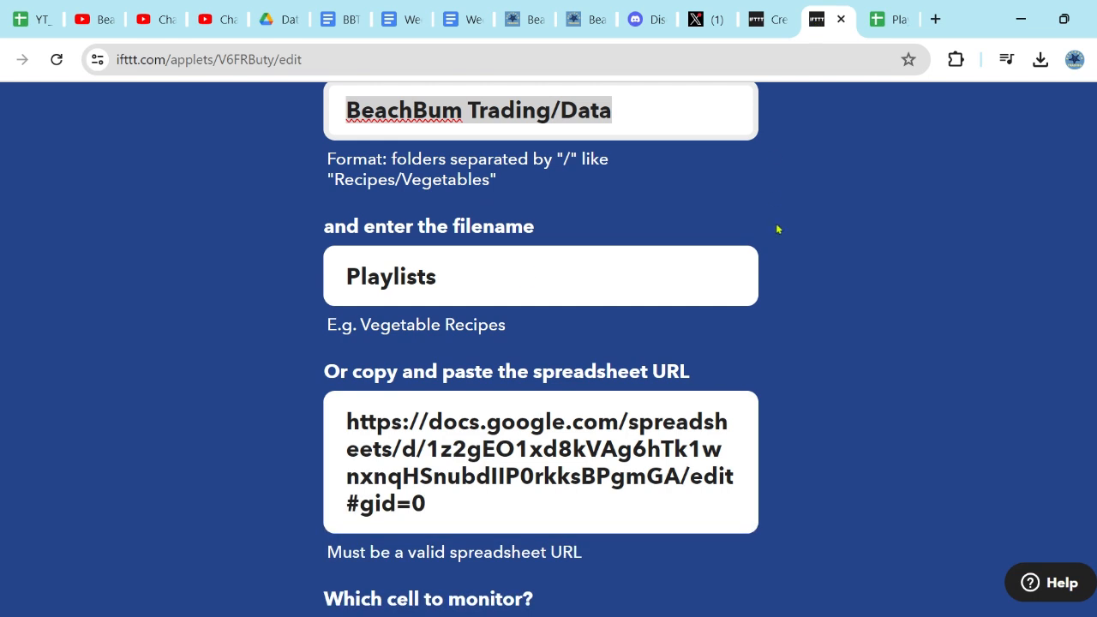
{"action": "left_click_drag", "start_coordinate": [500, 277], "coordinate": [300, 277]}
{"action": "key", "text": "ctrl+c"}
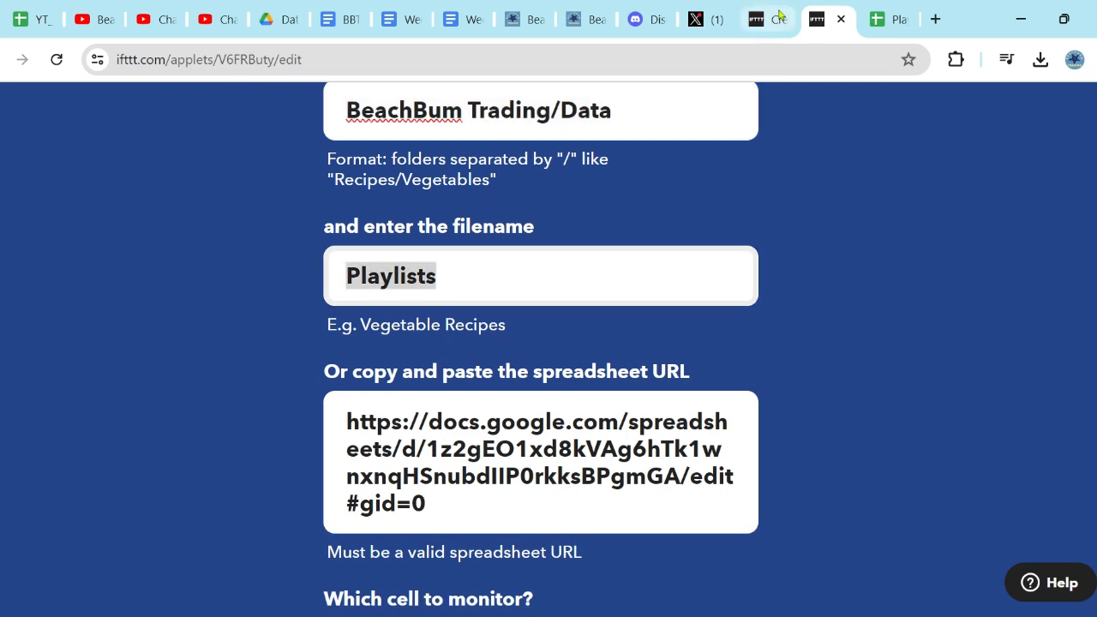
{"action": "key", "text": "ctrl+shift+Tab"}
{"action": "left_click", "coordinate": [634, 290]}
{"action": "key", "text": "ctrl+v"}
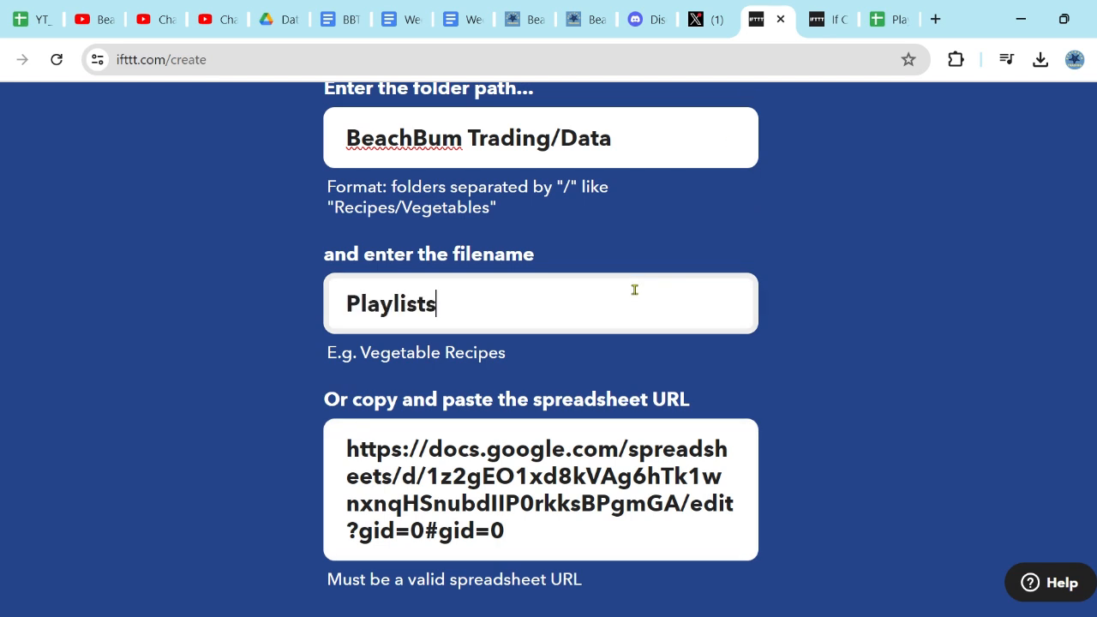
Locate the Tweet formula cell in the Playlists sheet, set the trigger's cell to monitor to W2 and create the trigger
{"action": "scroll", "coordinate": [900, 261], "scroll_direction": "down", "scroll_amount": 3}
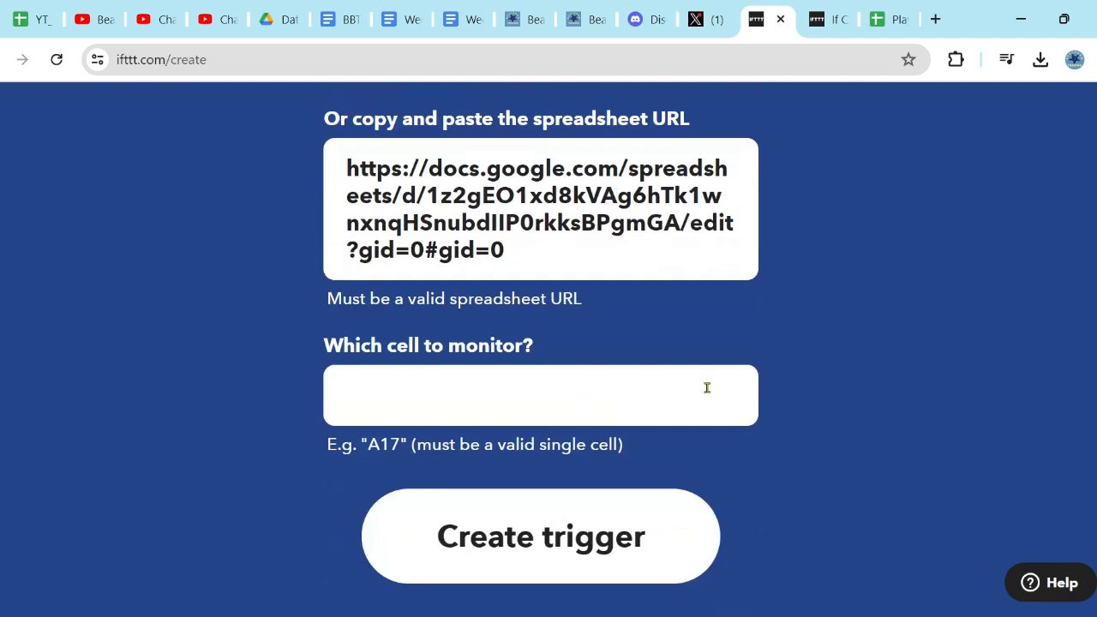
{"action": "left_click", "coordinate": [888, 19]}
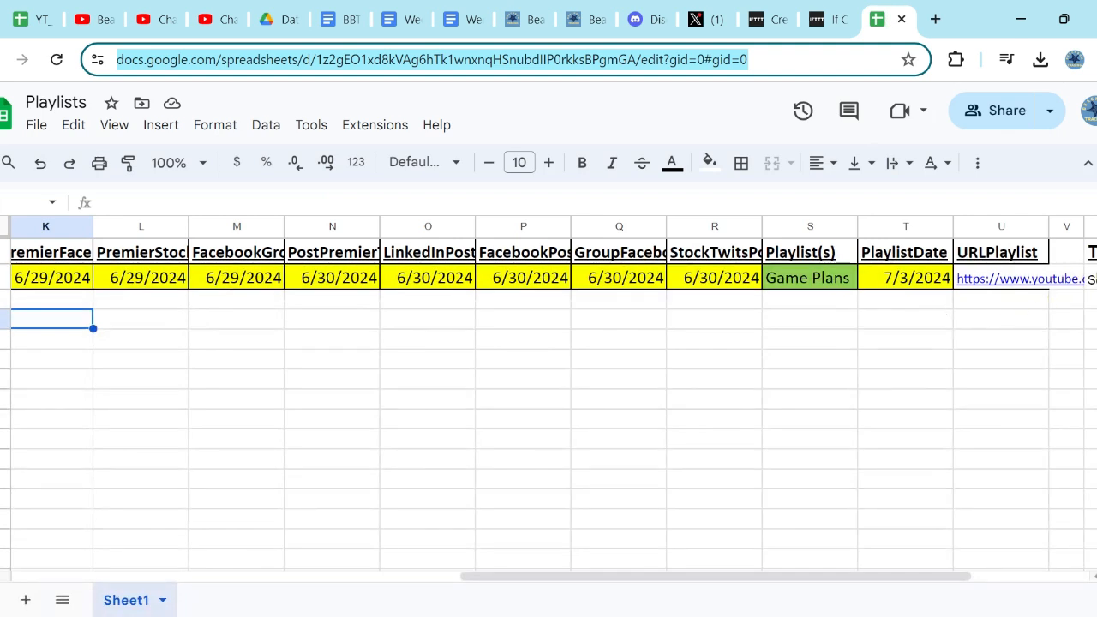
{"action": "left_click", "coordinate": [1089, 279]}
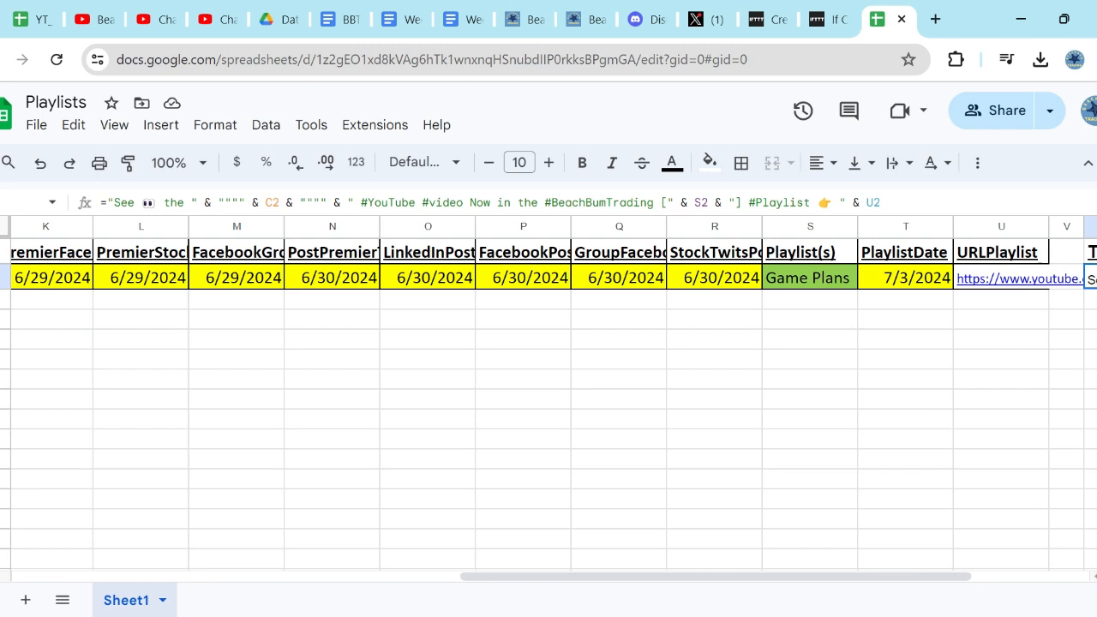
{"action": "key", "text": "Right"}
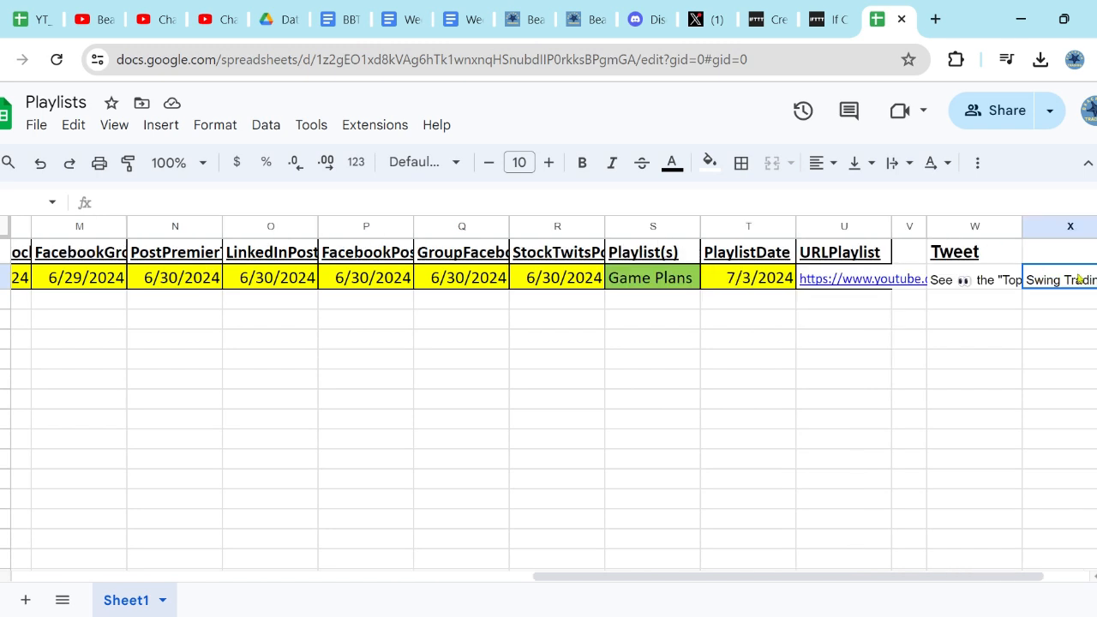
{"action": "left_click", "coordinate": [946, 280]}
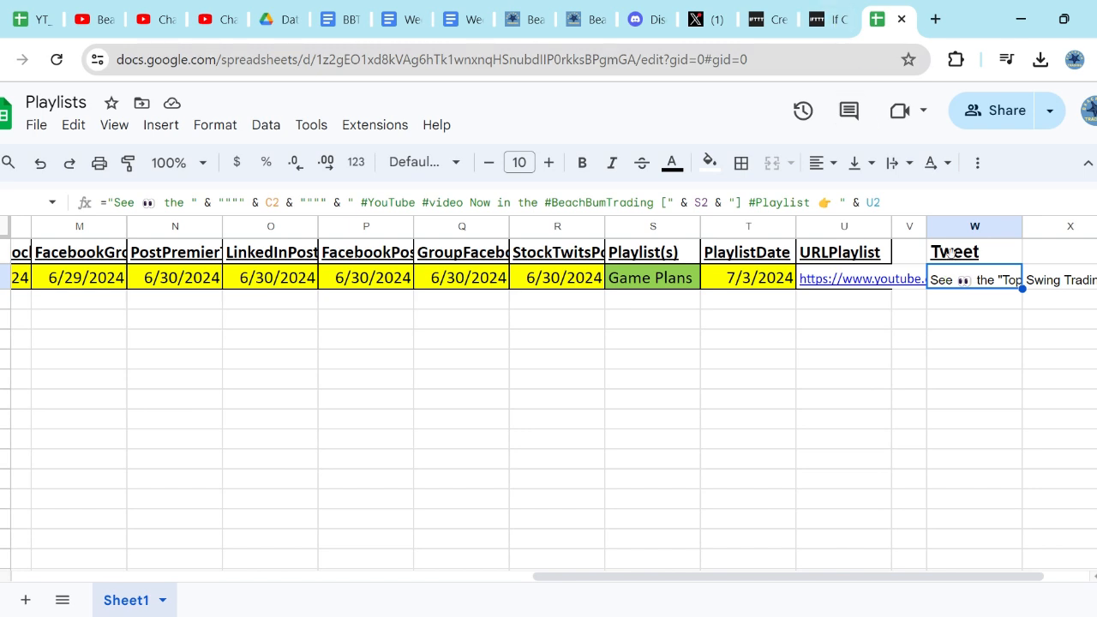
{"action": "left_click", "coordinate": [775, 18]}
{"action": "left_click", "coordinate": [561, 382]}
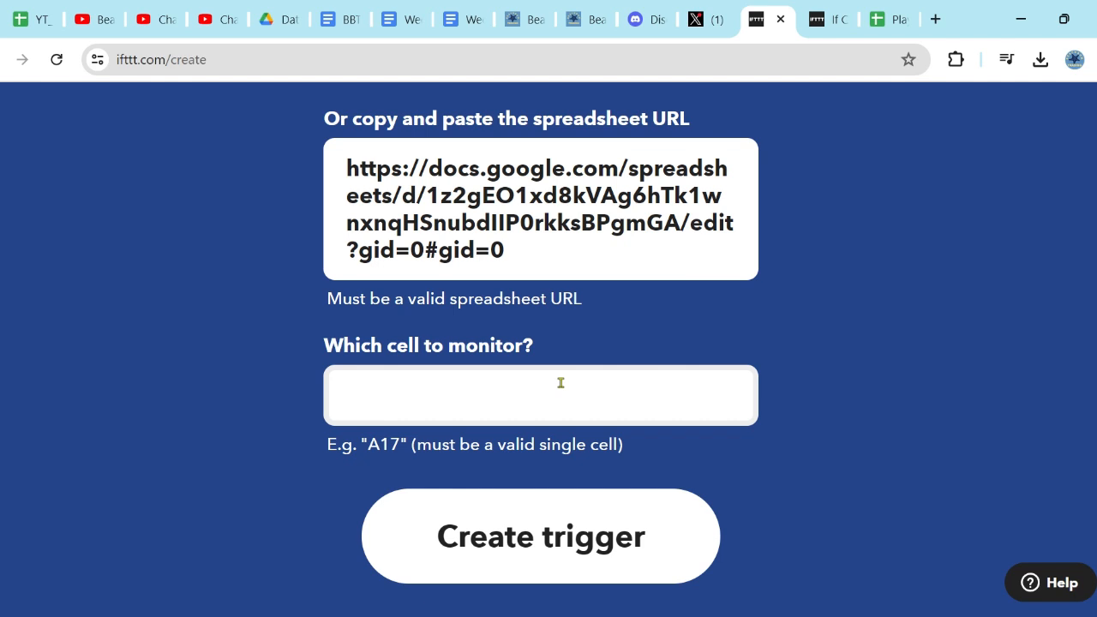
{"action": "type", "text": "W2"}
{"action": "scroll", "coordinate": [902, 311], "scroll_direction": "up", "scroll_amount": 1}
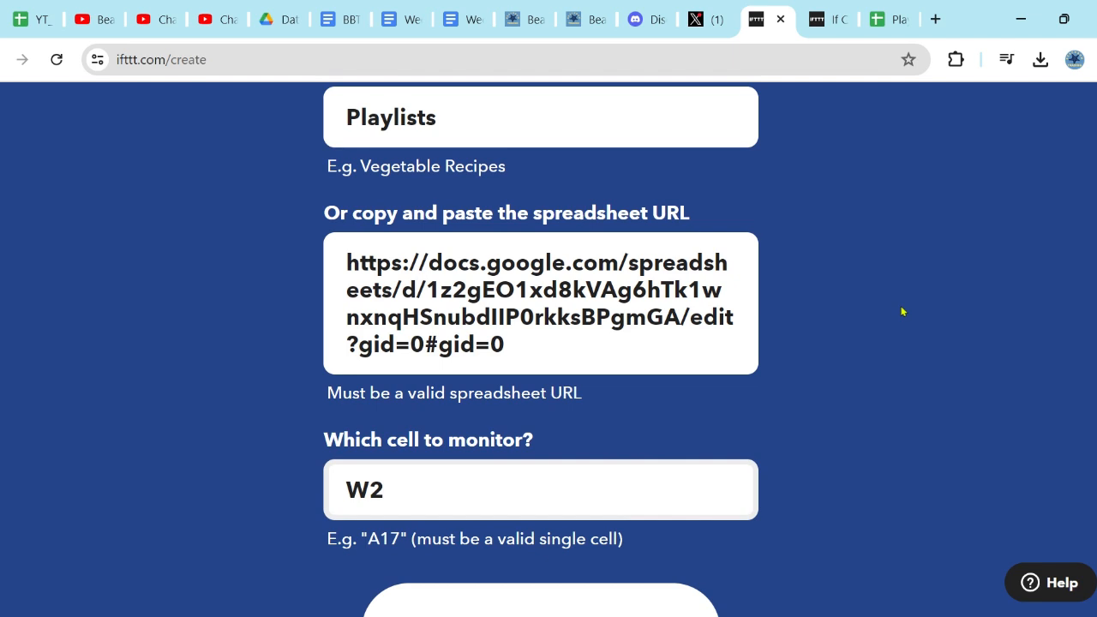
{"action": "scroll", "coordinate": [902, 312], "scroll_direction": "up", "scroll_amount": 2}
{"action": "scroll", "coordinate": [901, 311], "scroll_direction": "down", "scroll_amount": 3}
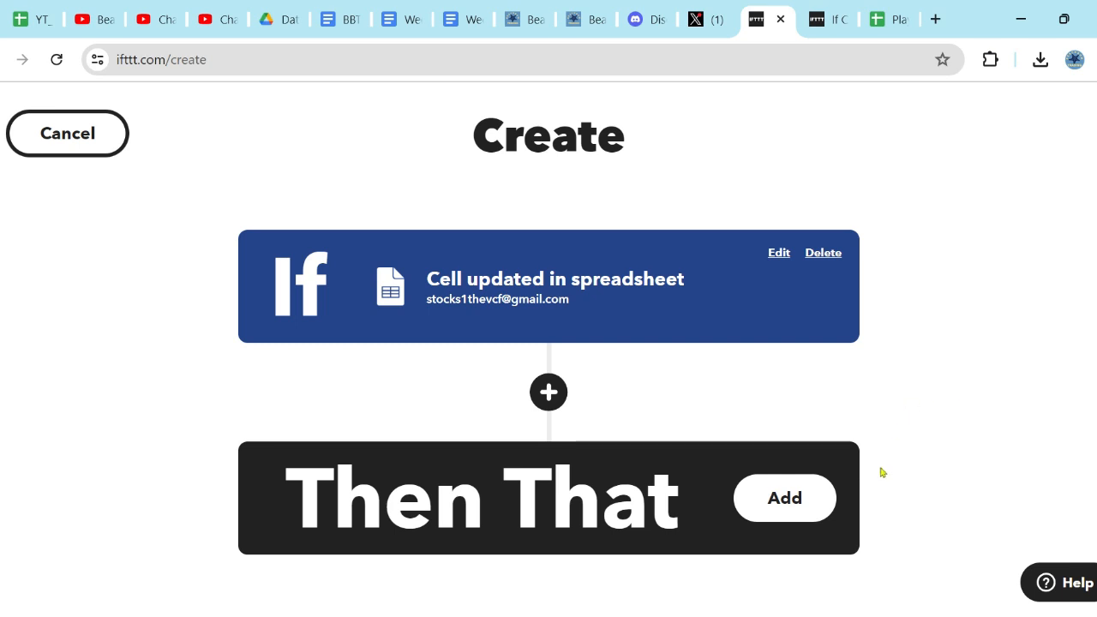
Add "Post a tweet" from the Twitter service as the applet's Then That action, searching the services for Twi
{"action": "left_click", "coordinate": [784, 502]}
{"action": "left_click", "coordinate": [536, 341]}
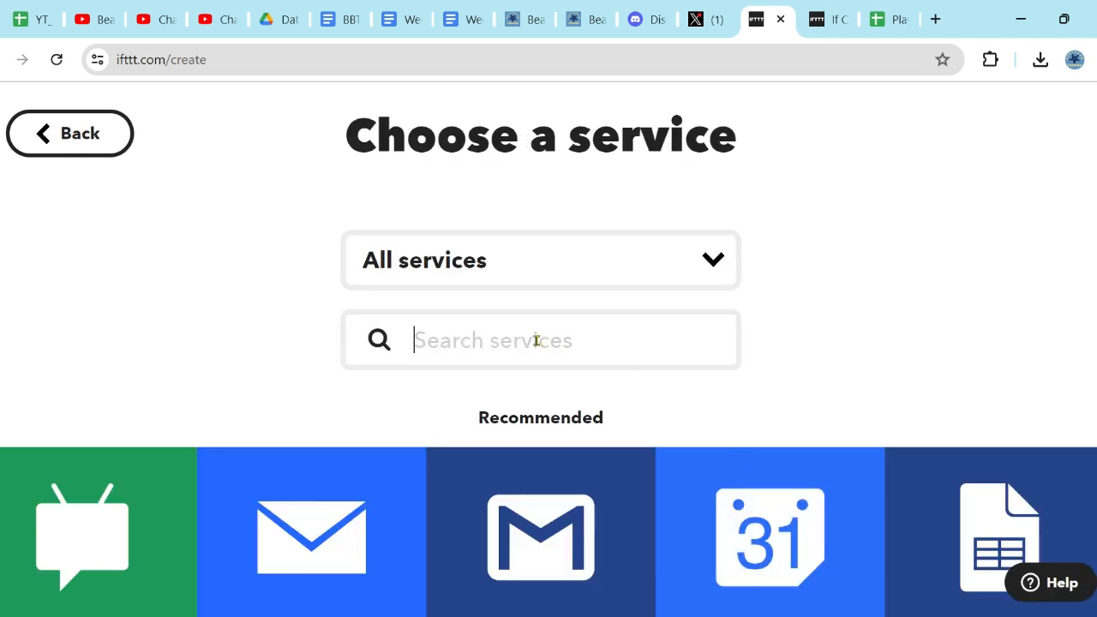
{"action": "type", "text": "Twi"}
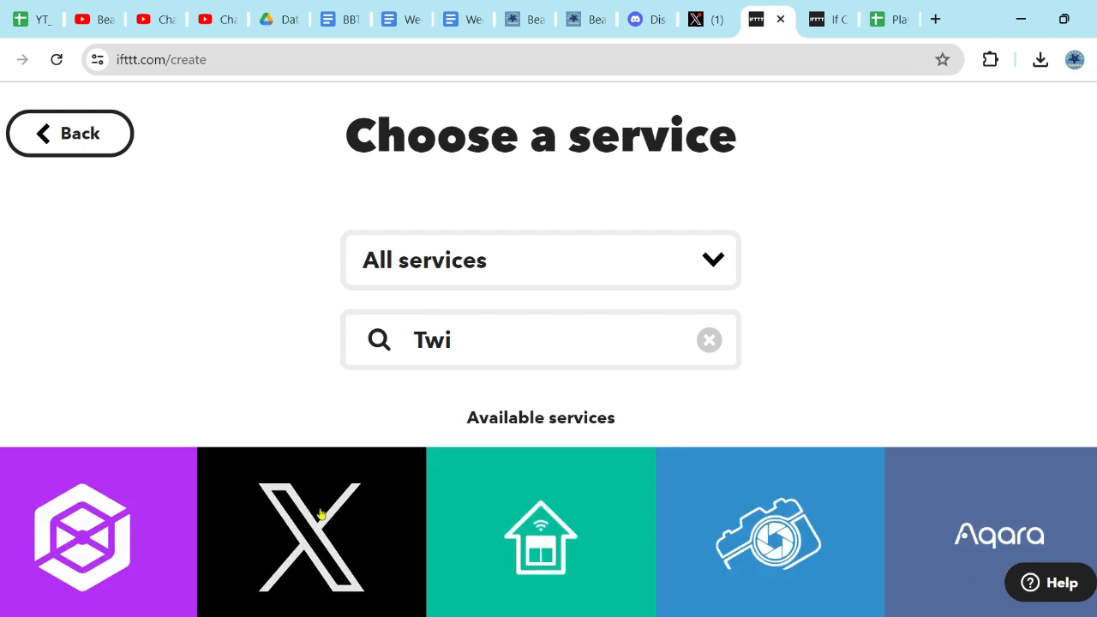
{"action": "scroll", "coordinate": [321, 514], "scroll_direction": "down", "scroll_amount": 2}
{"action": "left_click", "coordinate": [323, 397]}
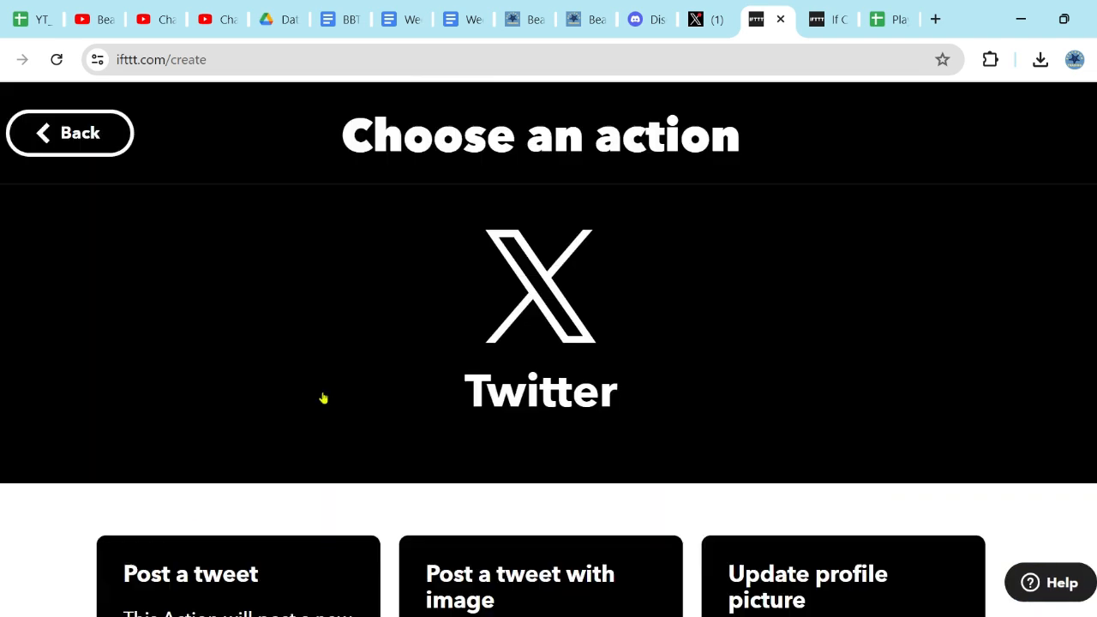
{"action": "scroll", "coordinate": [776, 387], "scroll_direction": "down", "scroll_amount": 2}
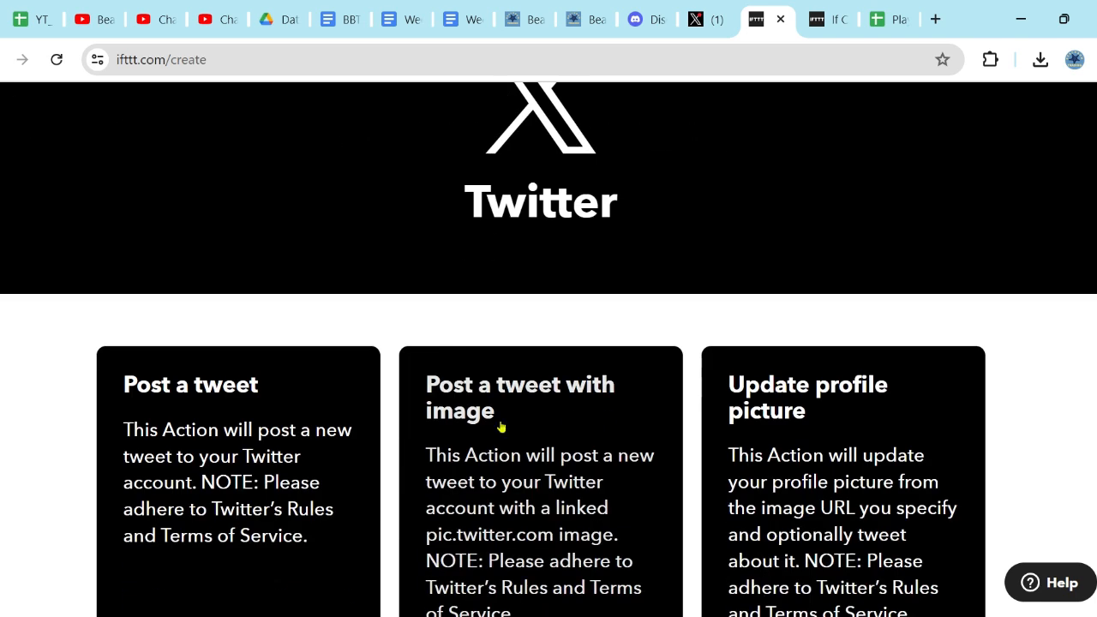
{"action": "scroll", "coordinate": [193, 465], "scroll_direction": "down", "scroll_amount": 1}
{"action": "left_click", "coordinate": [198, 441]}
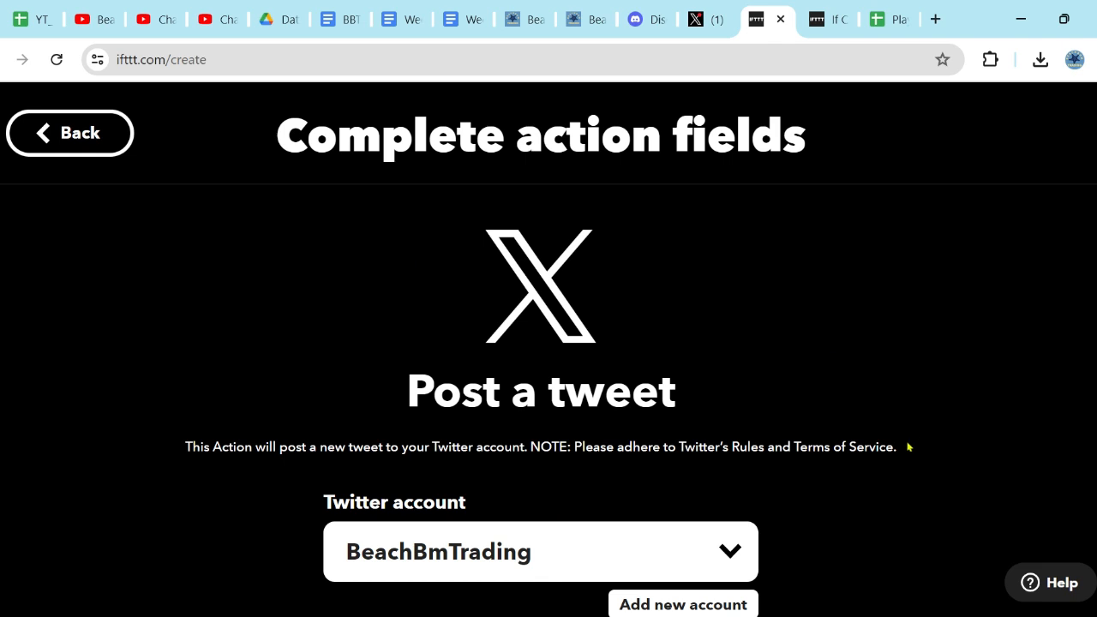
Trim the tweet text to only the {{Value}} ingredient, deleting the default wording, quotation marks and other ingredients around it
{"action": "scroll", "coordinate": [851, 512], "scroll_direction": "down", "scroll_amount": 2}
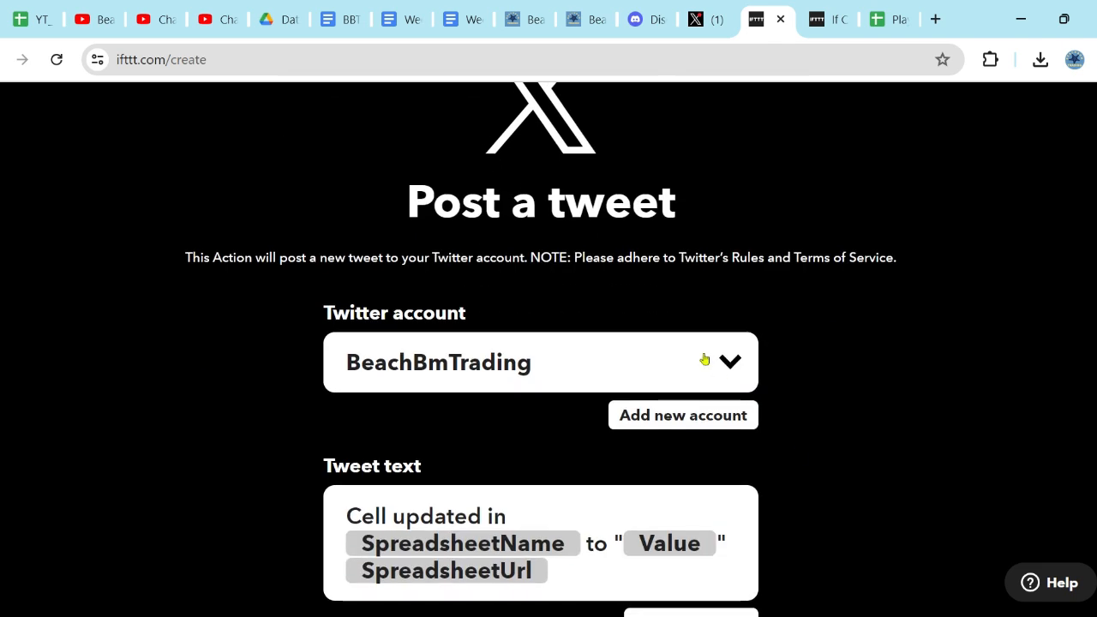
{"action": "scroll", "coordinate": [871, 475], "scroll_direction": "down", "scroll_amount": 2}
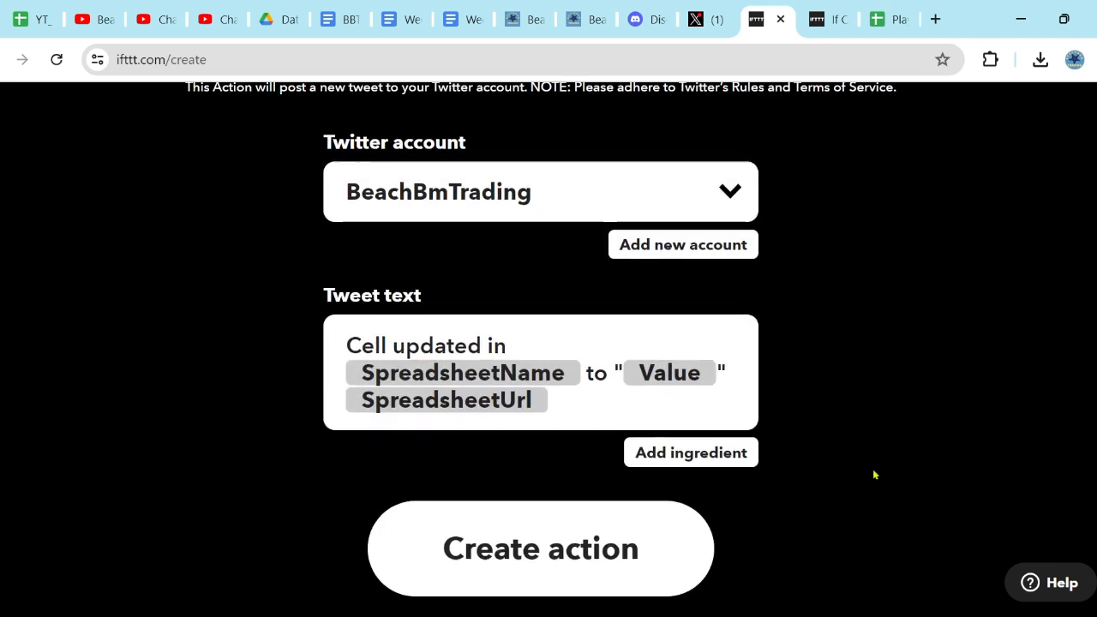
{"action": "left_click", "coordinate": [600, 394]}
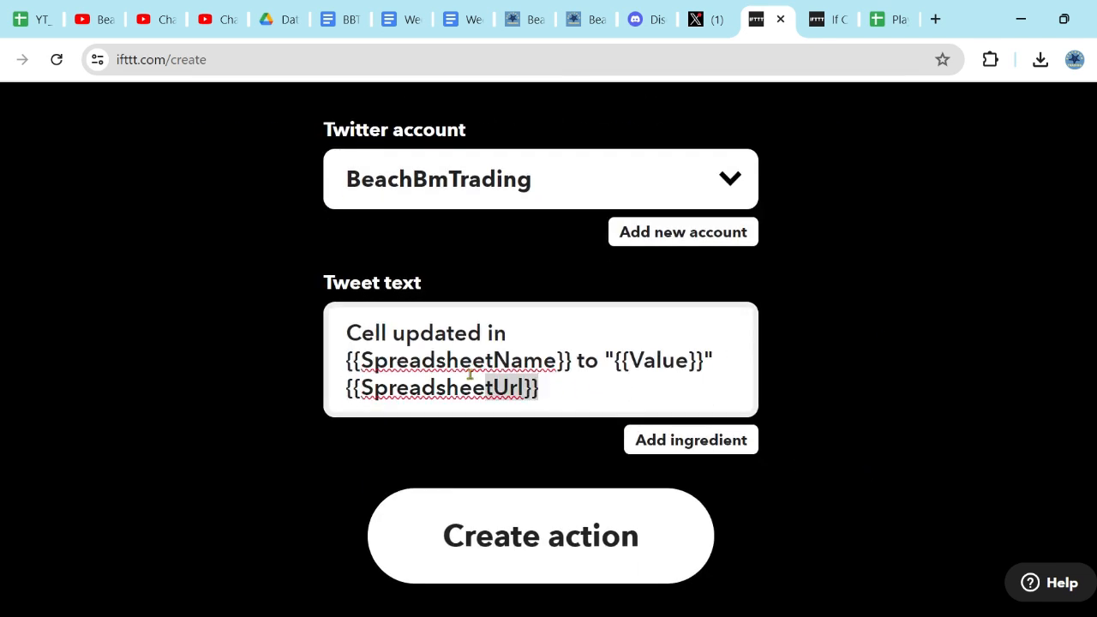
{"action": "left_click_drag", "start_coordinate": [600, 395], "coordinate": [313, 330]}
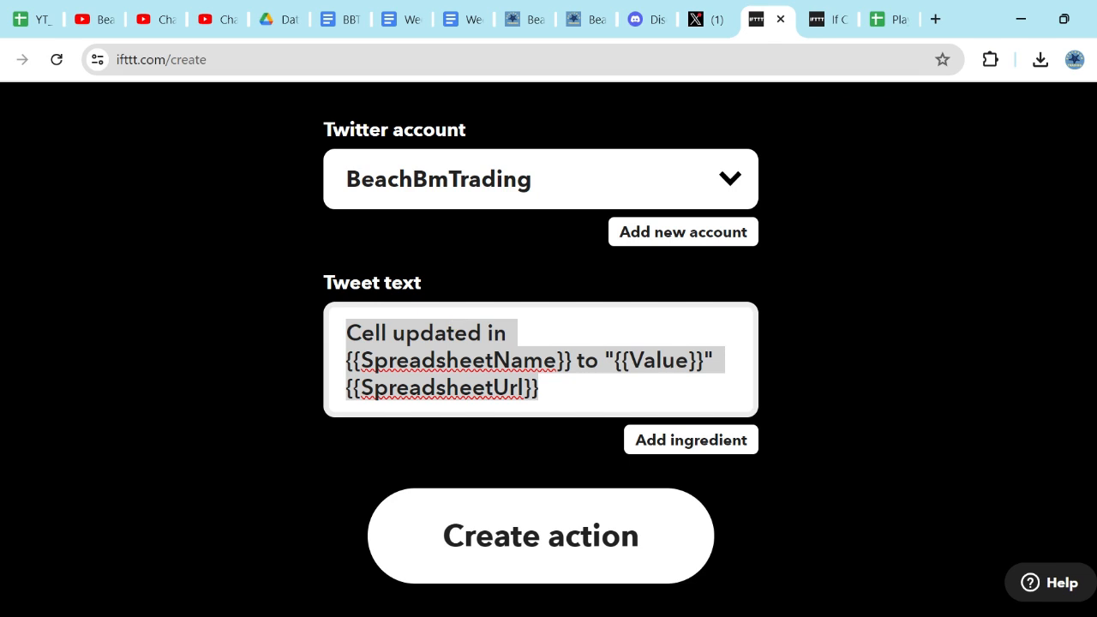
{"action": "left_click", "coordinate": [609, 358]}
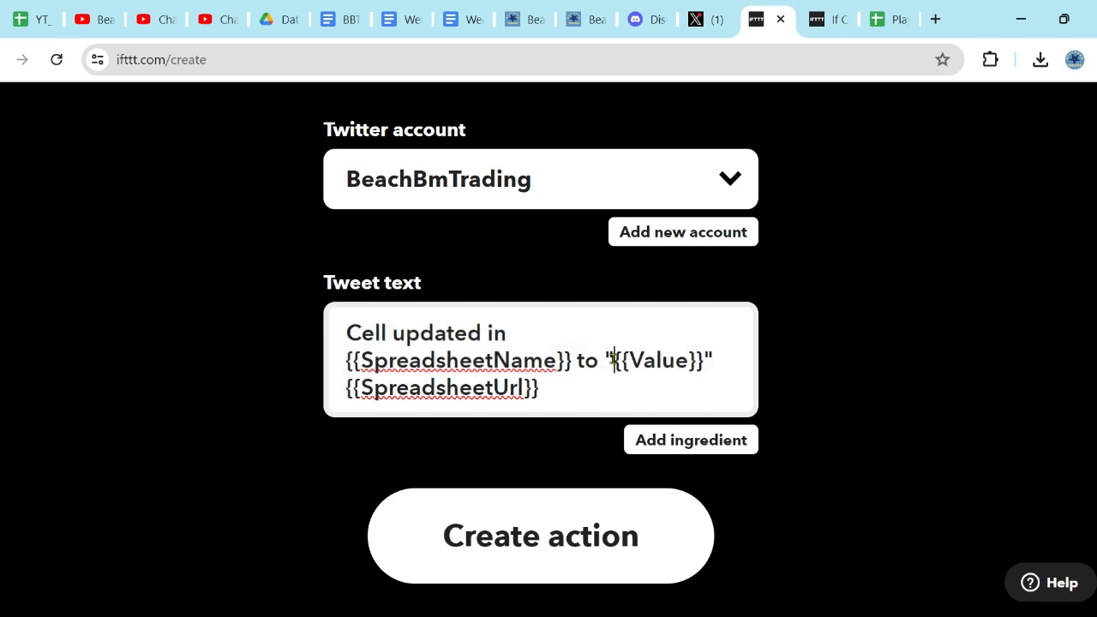
{"action": "left_click_drag", "start_coordinate": [609, 358], "coordinate": [339, 333]}
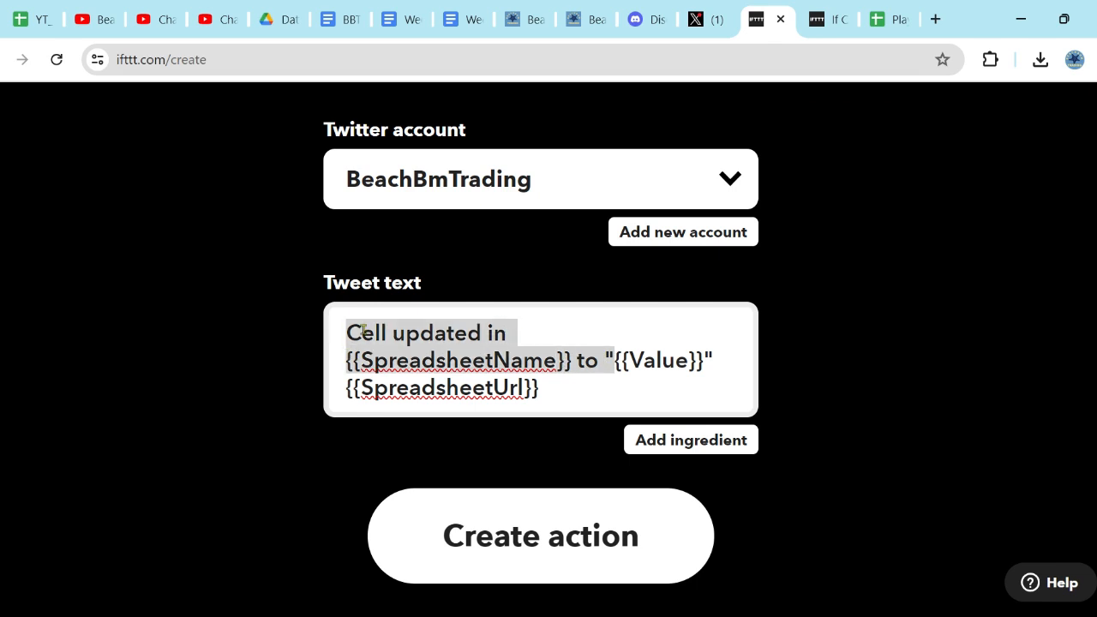
{"action": "key", "text": "BackSpace"}
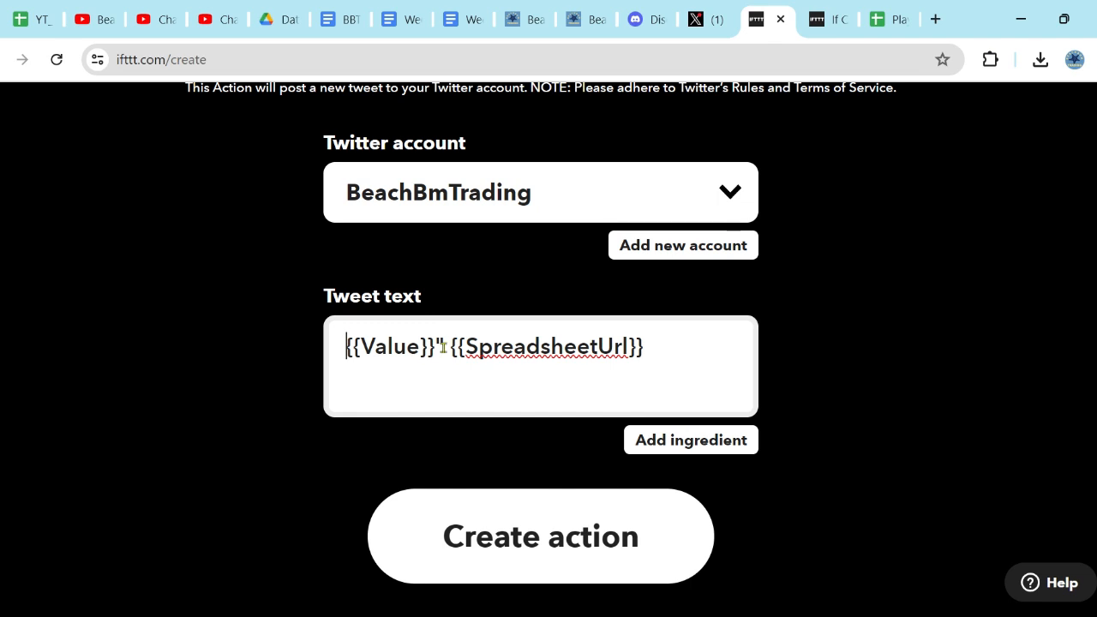
{"action": "left_click_drag", "start_coordinate": [435, 346], "coordinate": [667, 339]}
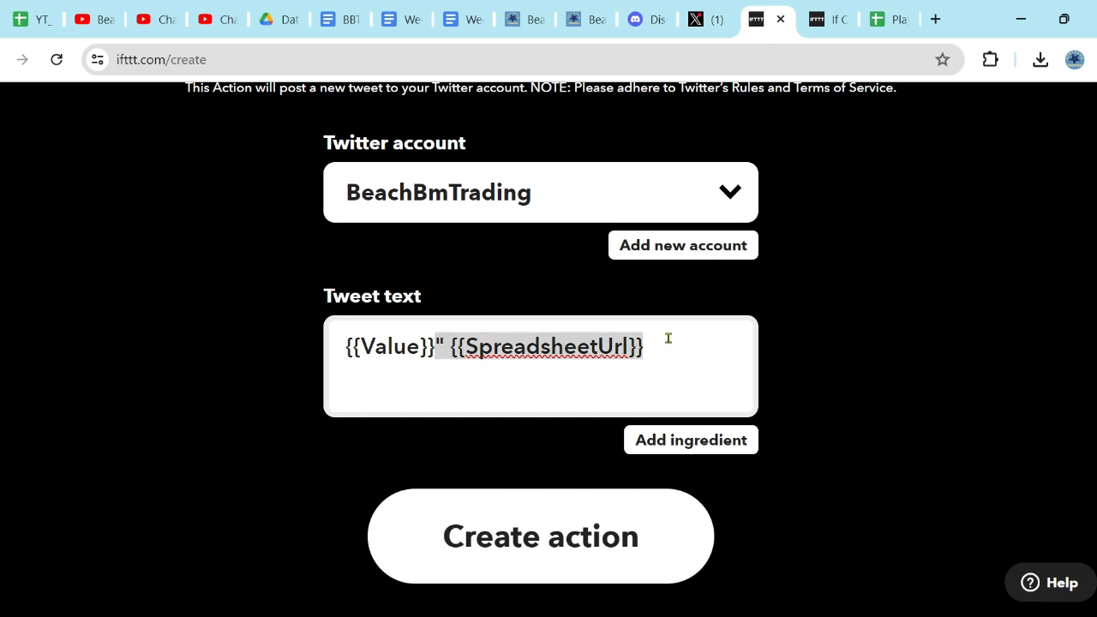
{"action": "key", "text": "BackSpace"}
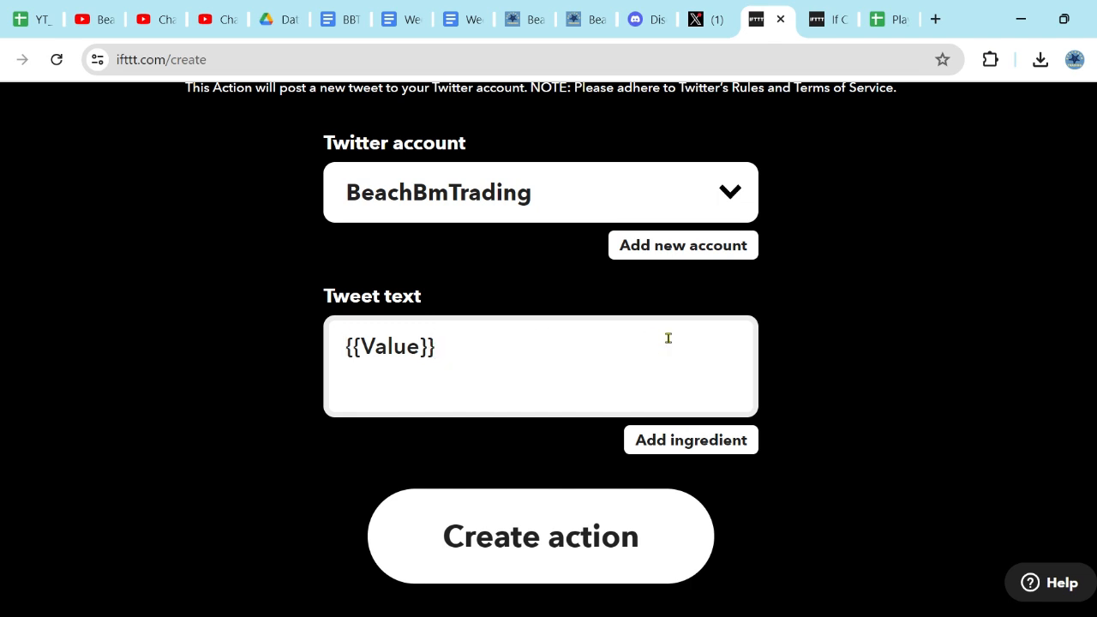
{"action": "left_click", "coordinate": [718, 444]}
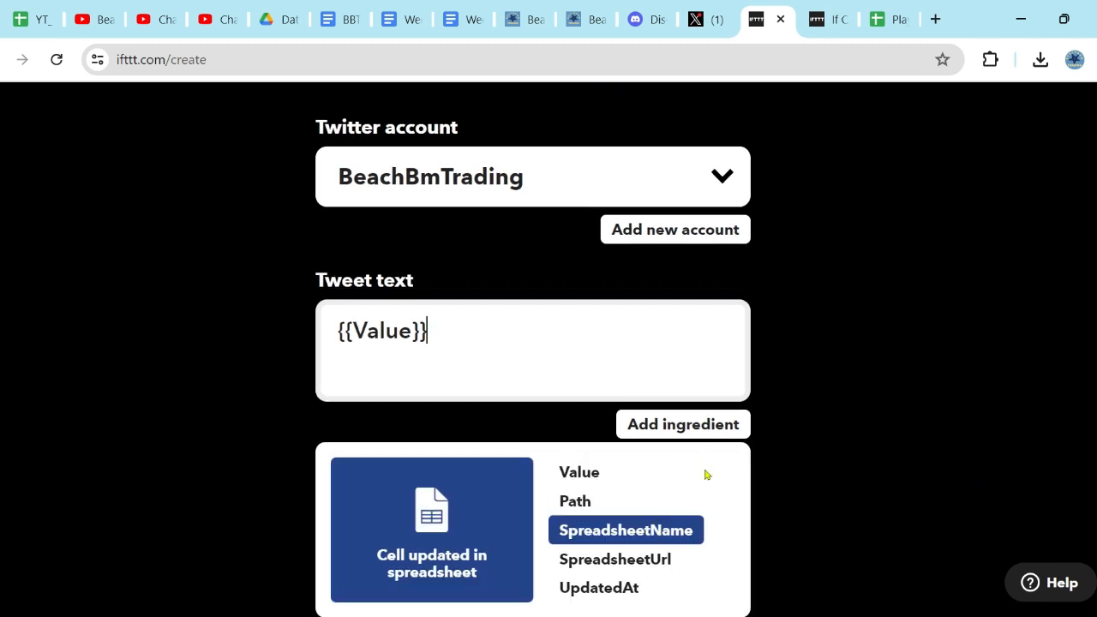
{"action": "left_click", "coordinate": [600, 474]}
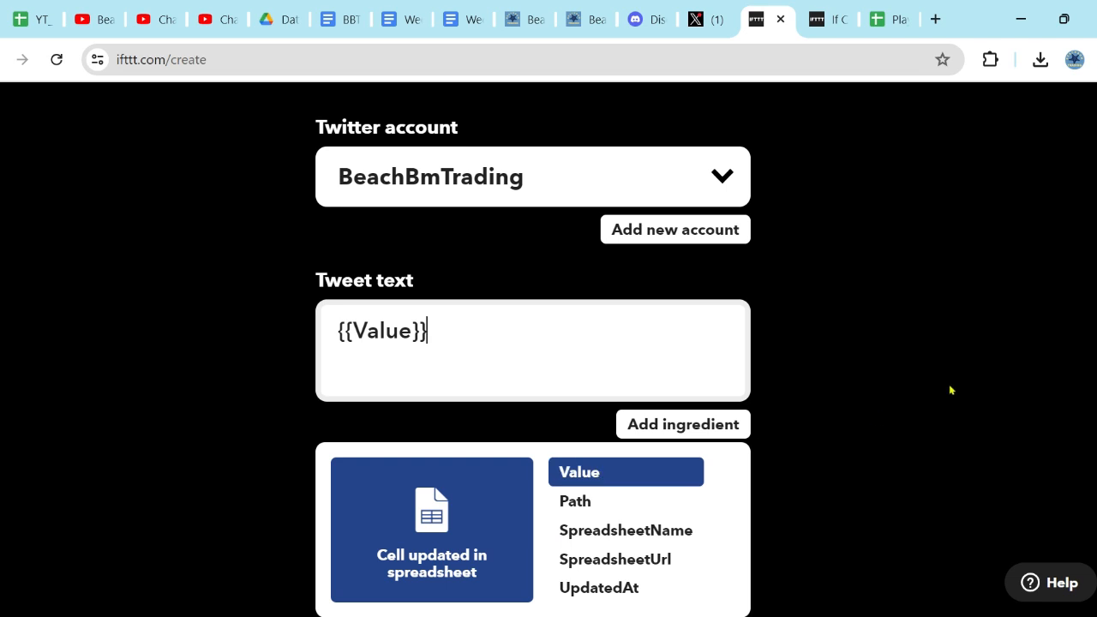
Copy the hashtags from the existing applet's tweet text into the new tweet text below {{Value}} and create the action
{"action": "left_click", "coordinate": [826, 16]}
{"action": "left_click", "coordinate": [436, 417]}
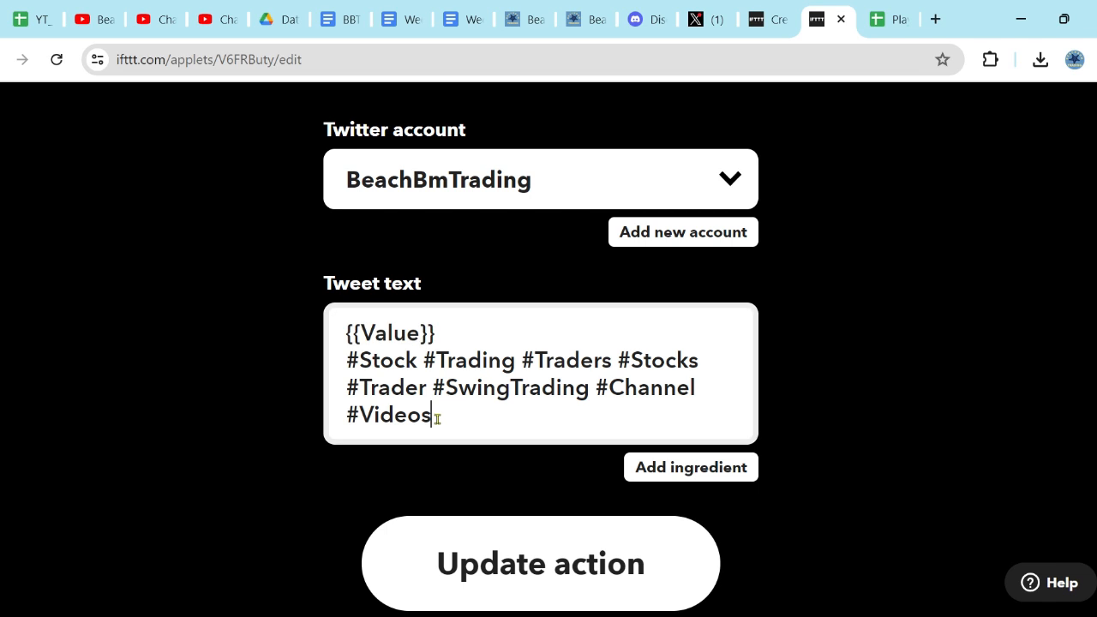
{"action": "left_click_drag", "start_coordinate": [436, 416], "coordinate": [337, 356]}
{"action": "key", "text": "ctrl+c"}
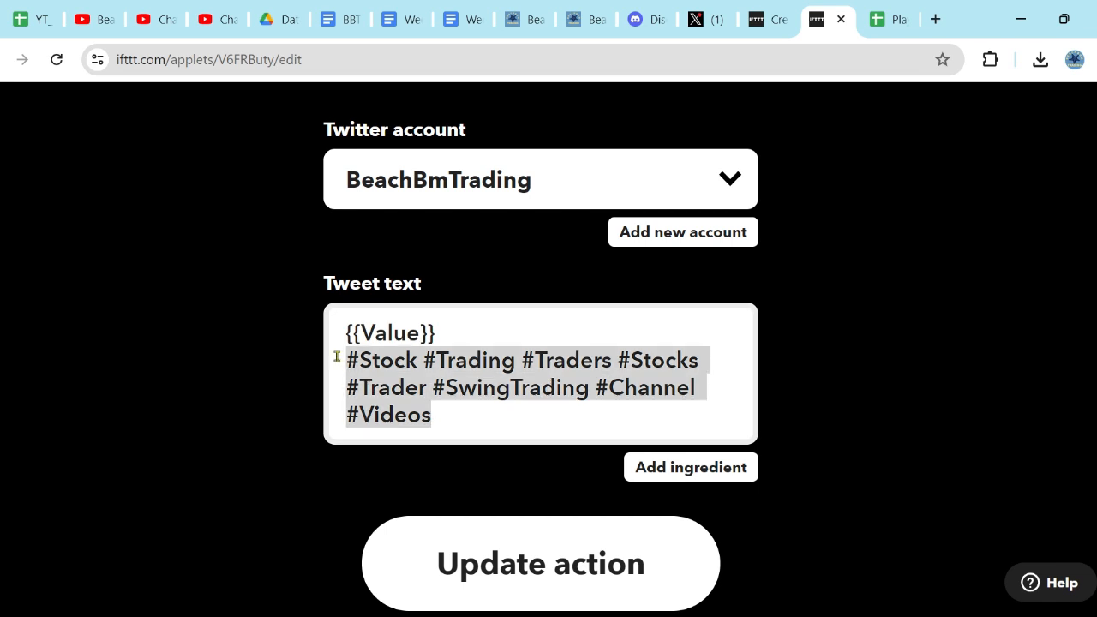
{"action": "left_click", "coordinate": [765, 17]}
{"action": "left_click", "coordinate": [473, 377]}
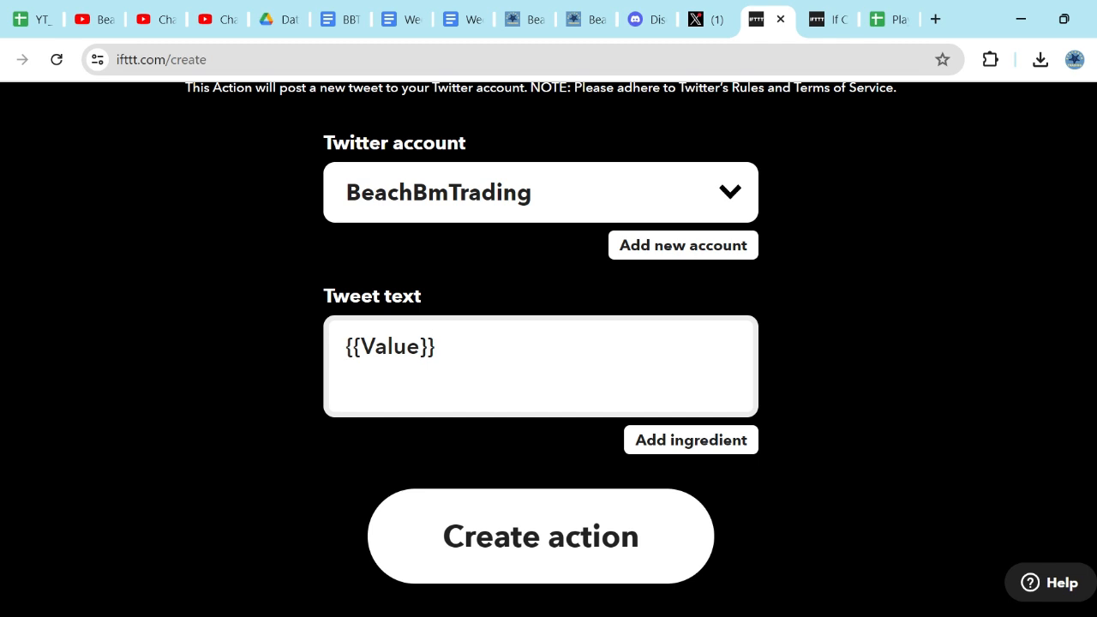
{"action": "key", "text": "ctrl+v"}
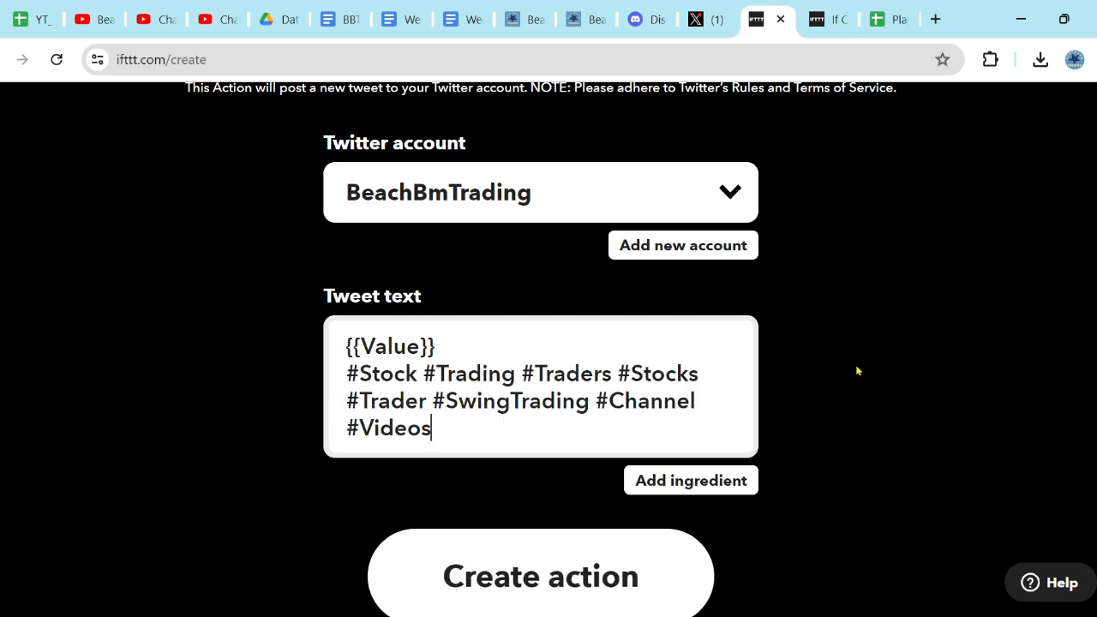
{"action": "left_click", "coordinate": [592, 578]}
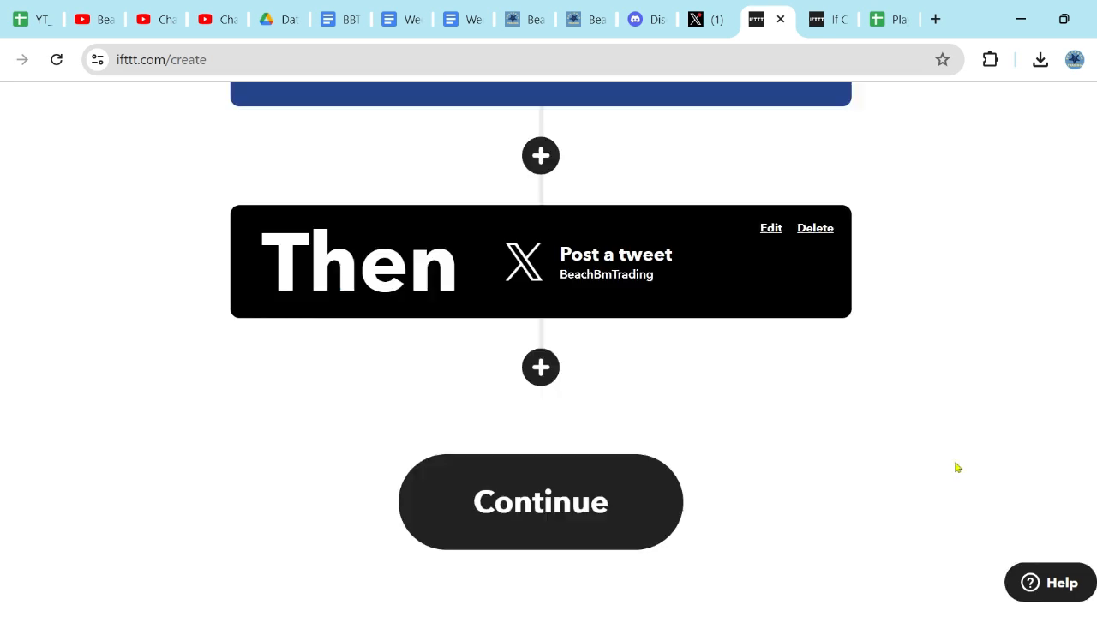
Add a second action after the tweet using Discord's "Post a message to a channel", searching the services for Disc
{"action": "left_click", "coordinate": [541, 368]}
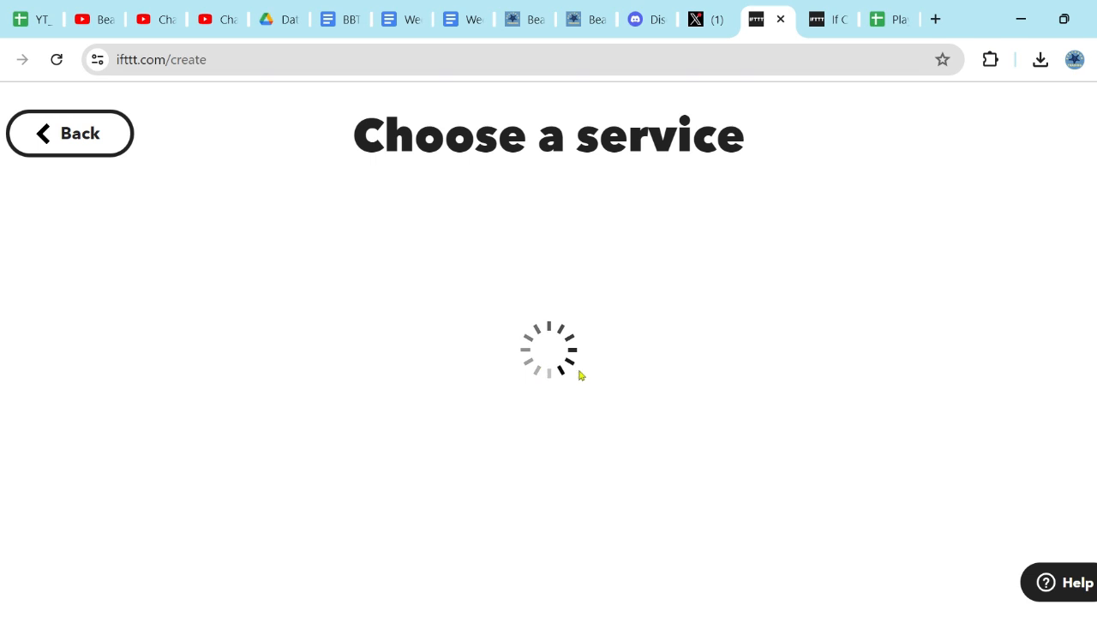
{"action": "left_click", "coordinate": [610, 340]}
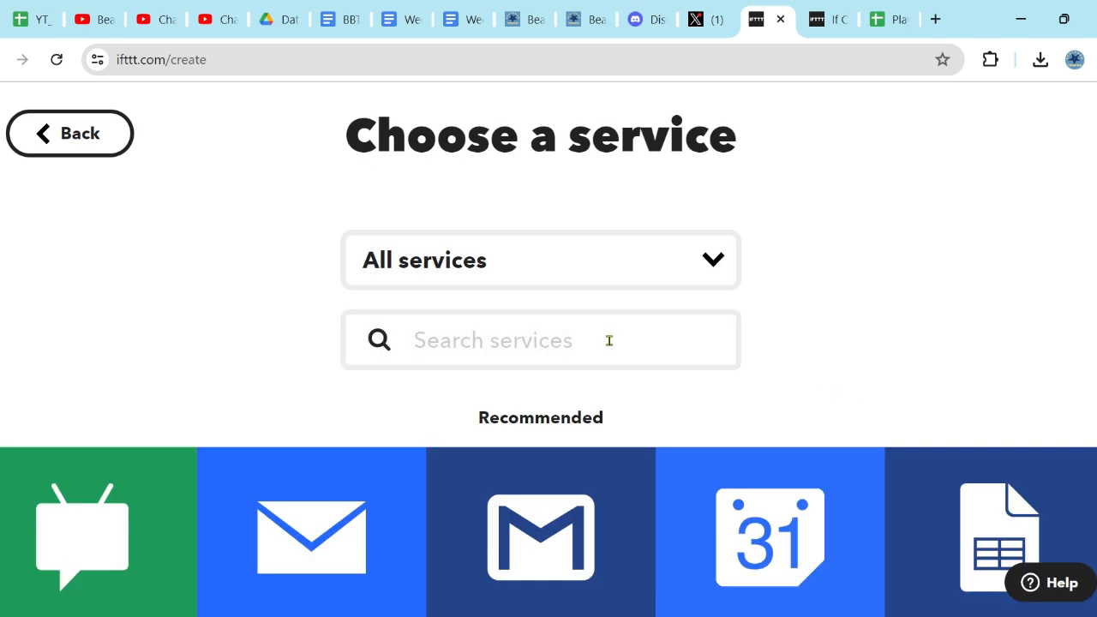
{"action": "type", "text": "Disc"}
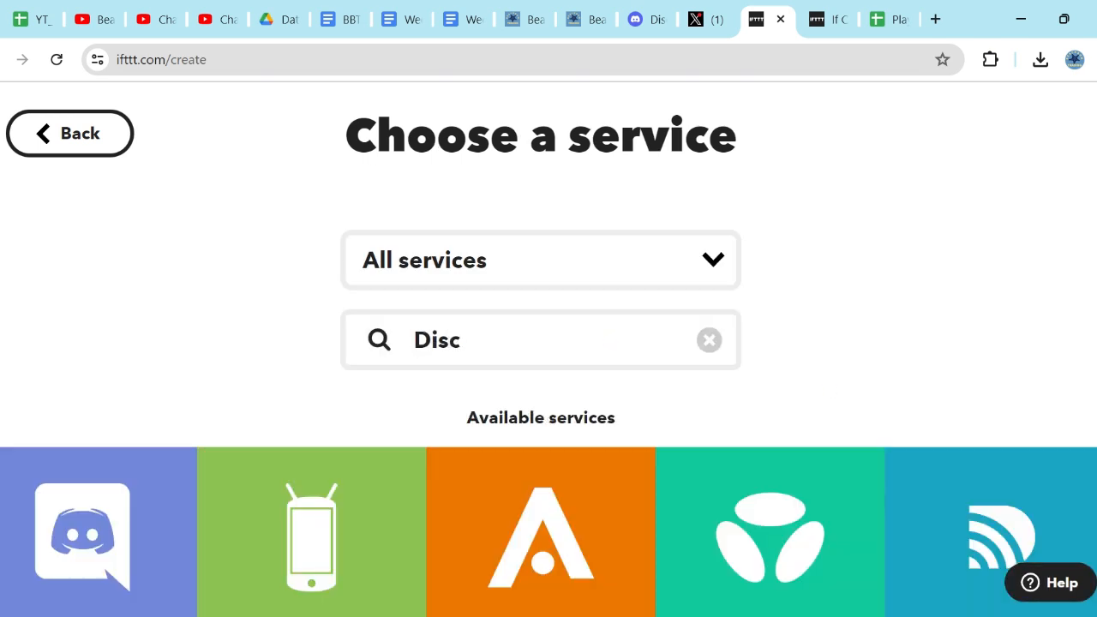
{"action": "scroll", "coordinate": [609, 340], "scroll_direction": "down", "scroll_amount": 3}
{"action": "left_click", "coordinate": [89, 310]}
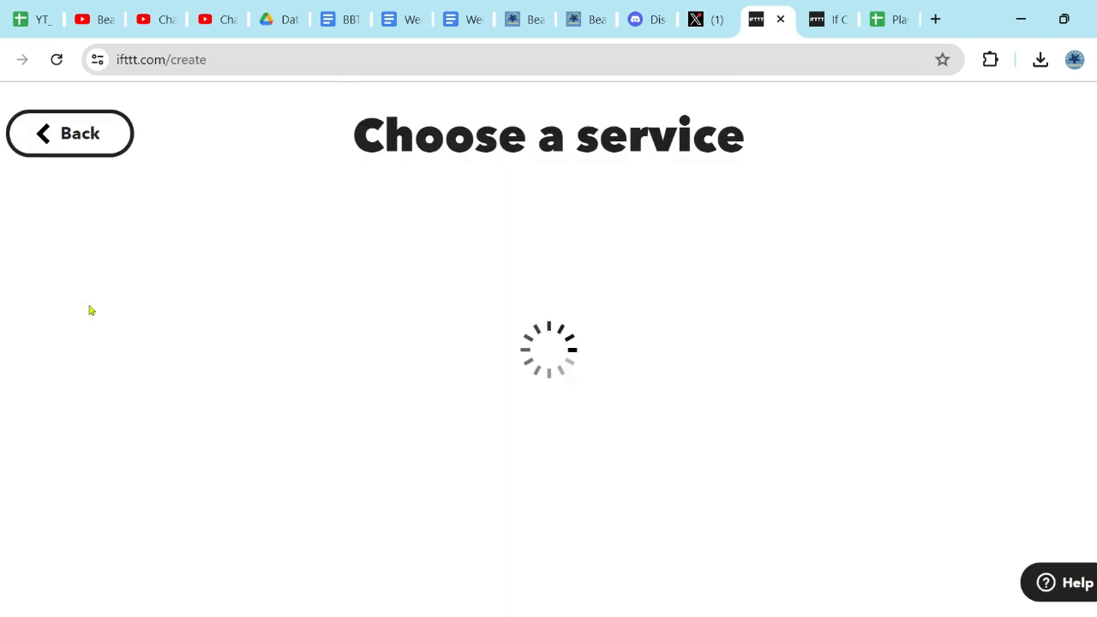
{"action": "scroll", "coordinate": [677, 318], "scroll_direction": "down", "scroll_amount": 2}
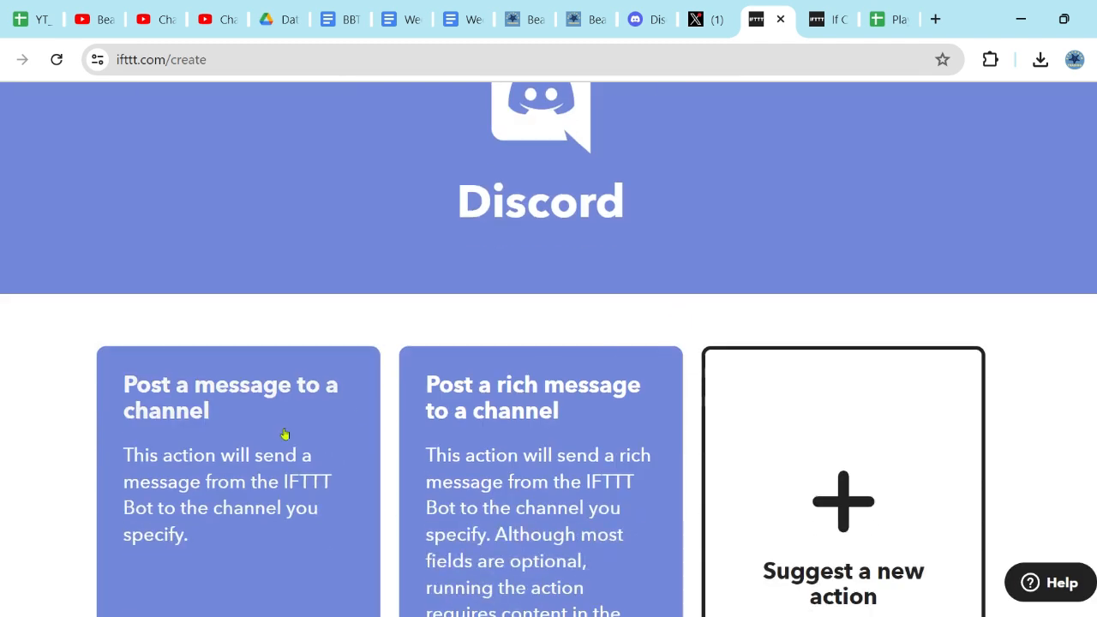
{"action": "left_click", "coordinate": [165, 490]}
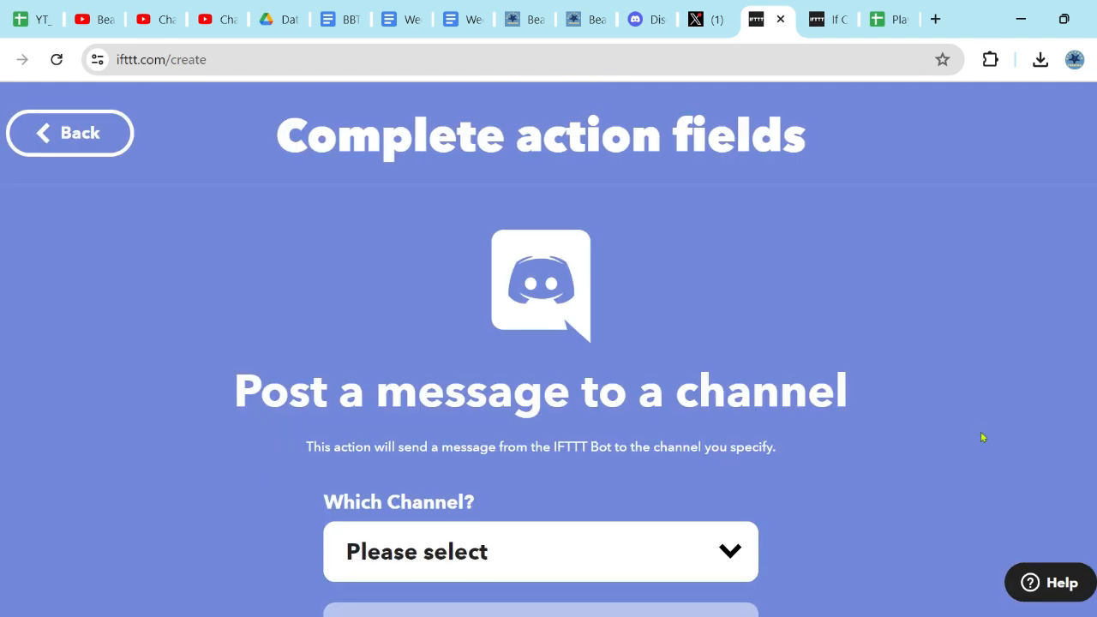
Set the Discord message's destination to the BeachBum Trading Community server and its youtube channel
{"action": "scroll", "coordinate": [1022, 436], "scroll_direction": "down", "scroll_amount": 1}
{"action": "scroll", "coordinate": [1021, 436], "scroll_direction": "down", "scroll_amount": 2}
{"action": "left_click", "coordinate": [731, 367]}
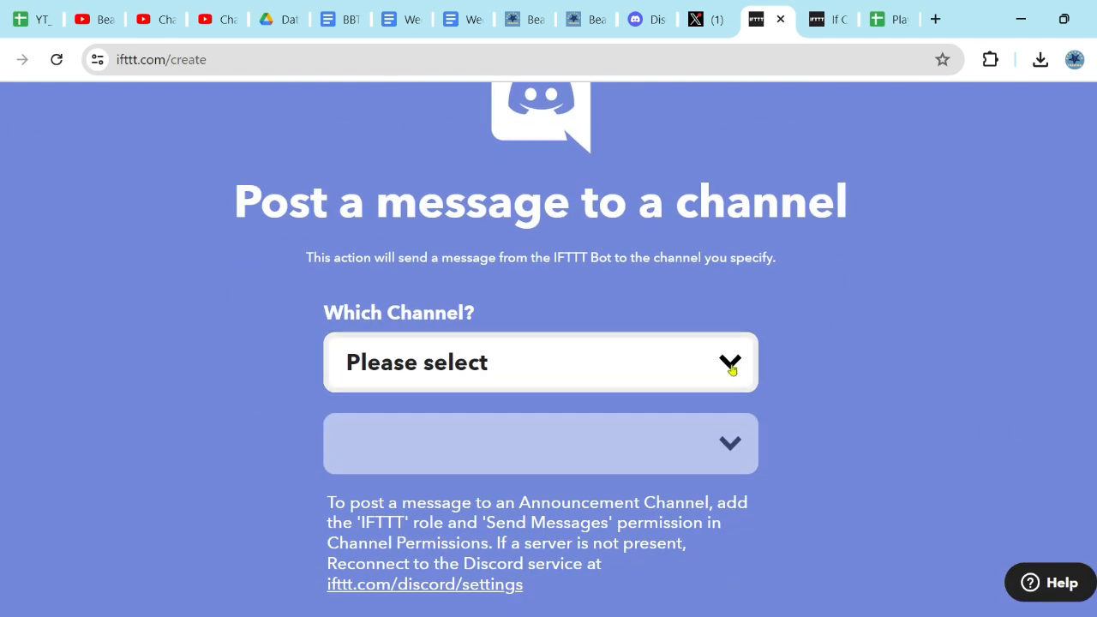
{"action": "left_click", "coordinate": [700, 401]}
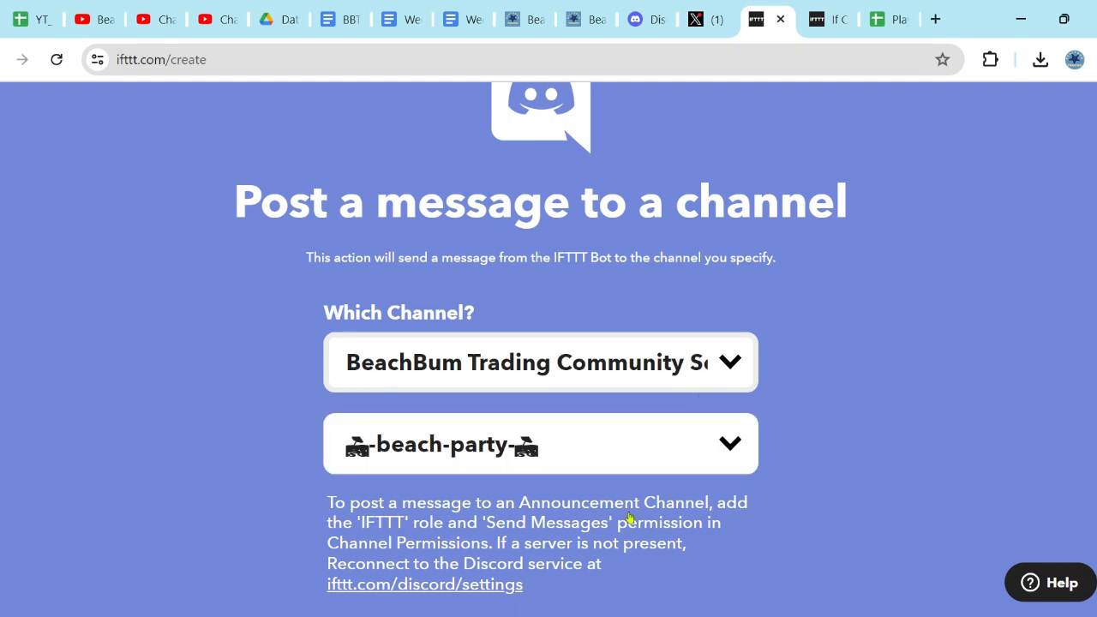
{"action": "left_click", "coordinate": [729, 444]}
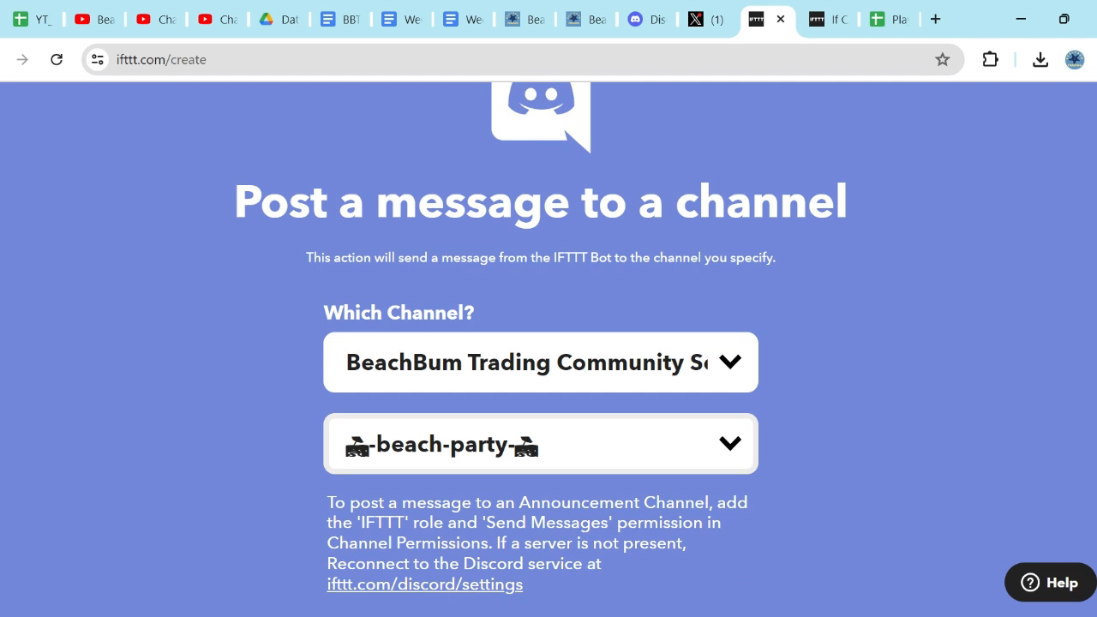
{"action": "left_click", "coordinate": [468, 19]}
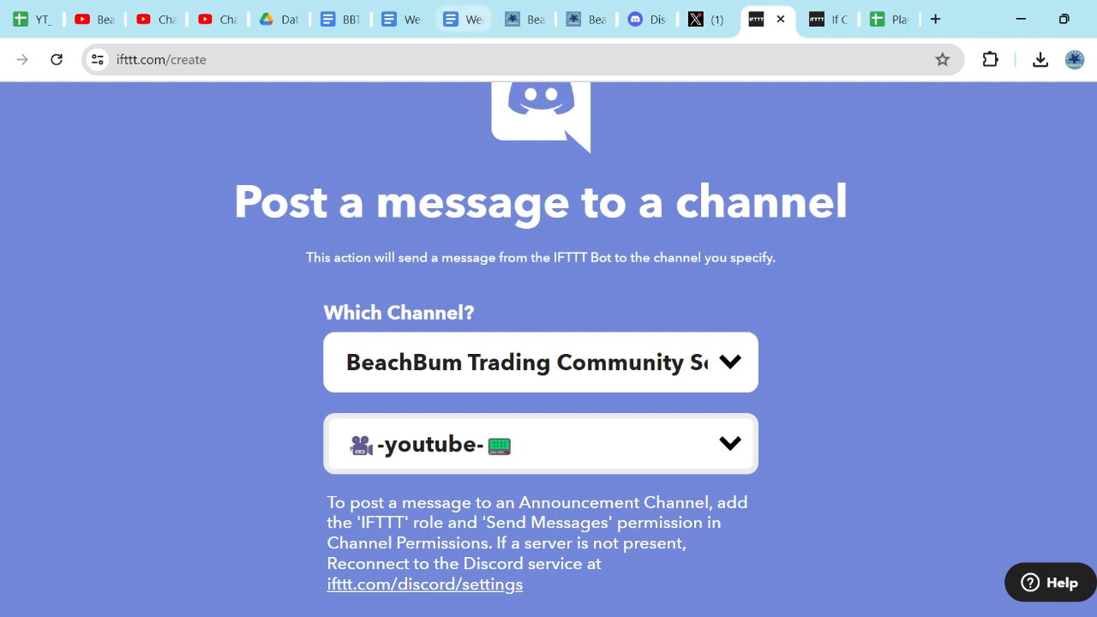
Compare the new Discord action's default message with the channel, message and mention settings of the existing applet's Discord action
{"action": "scroll", "coordinate": [861, 418], "scroll_direction": "down", "scroll_amount": 5}
{"action": "scroll", "coordinate": [861, 418], "scroll_direction": "down", "scroll_amount": 1}
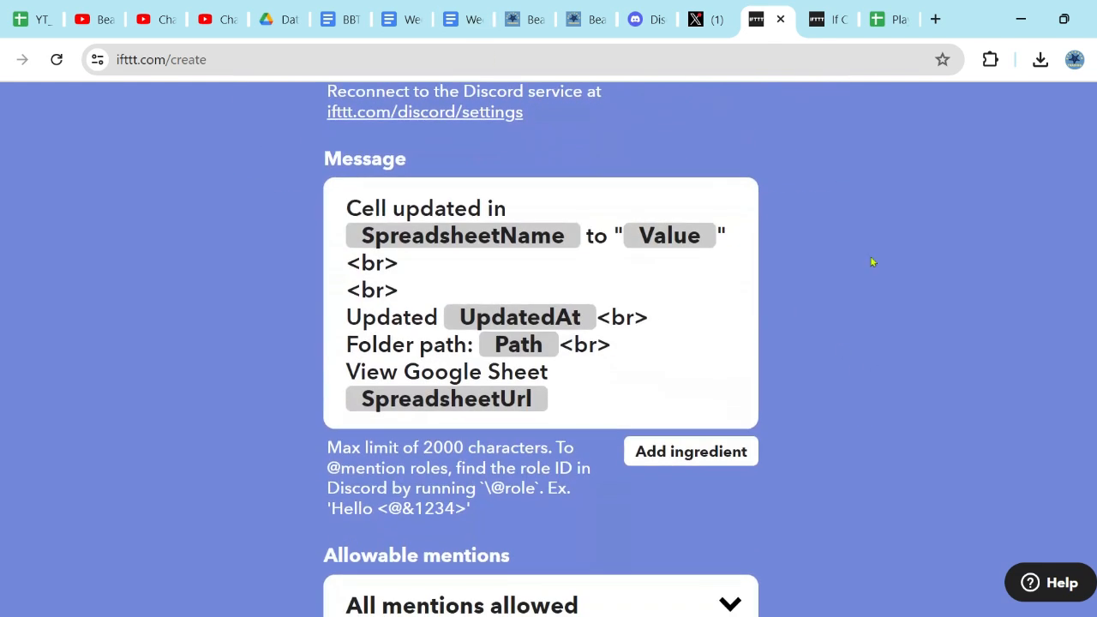
{"action": "left_click", "coordinate": [822, 20]}
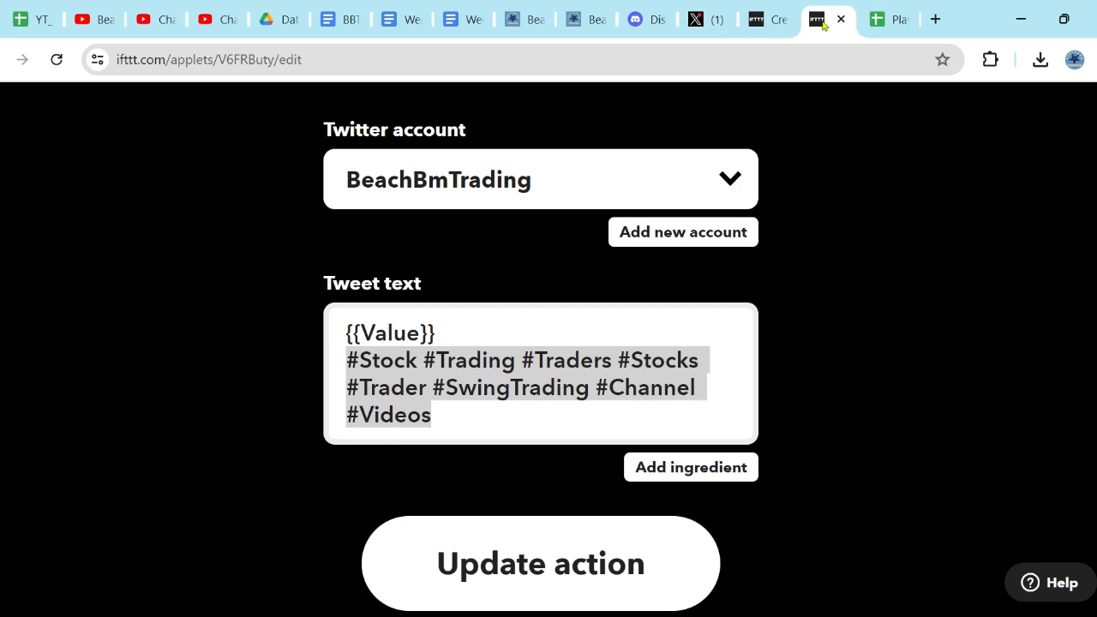
{"action": "scroll", "coordinate": [897, 502], "scroll_direction": "up", "scroll_amount": 4}
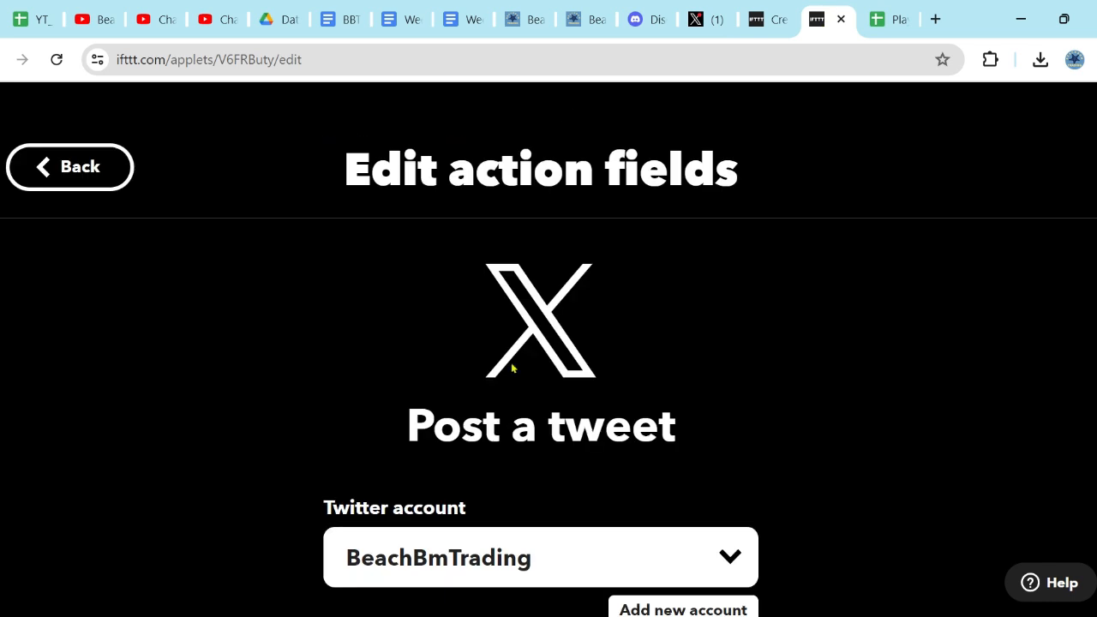
{"action": "left_click", "coordinate": [67, 167]}
{"action": "scroll", "coordinate": [925, 394], "scroll_direction": "down", "scroll_amount": 1}
{"action": "scroll", "coordinate": [926, 394], "scroll_direction": "down", "scroll_amount": 4}
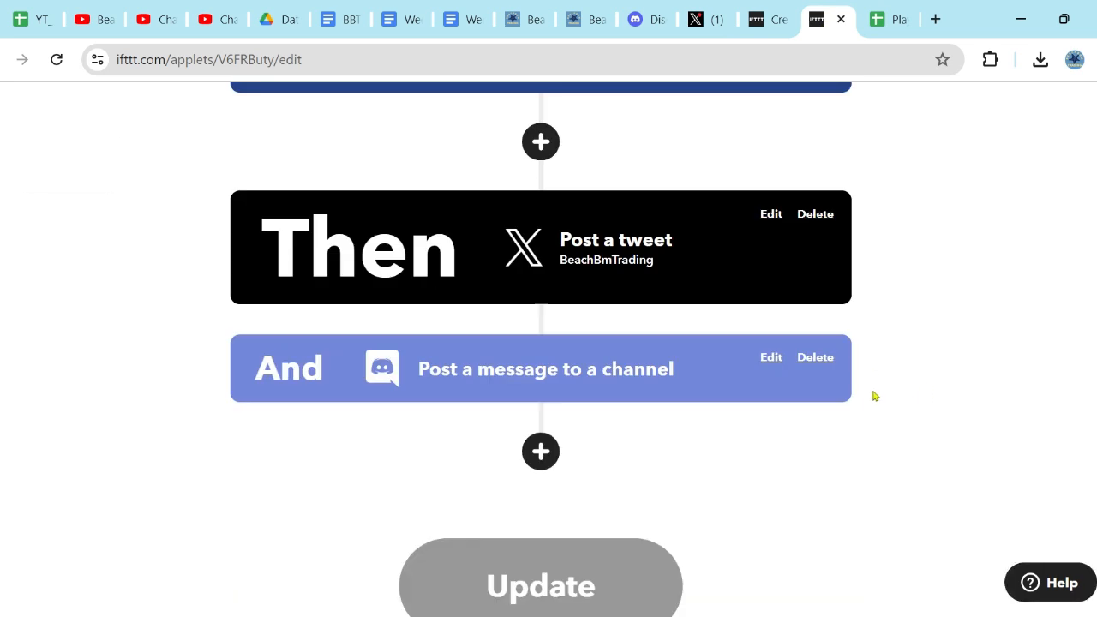
{"action": "left_click", "coordinate": [770, 359]}
{"action": "scroll", "coordinate": [851, 386], "scroll_direction": "down", "scroll_amount": 8}
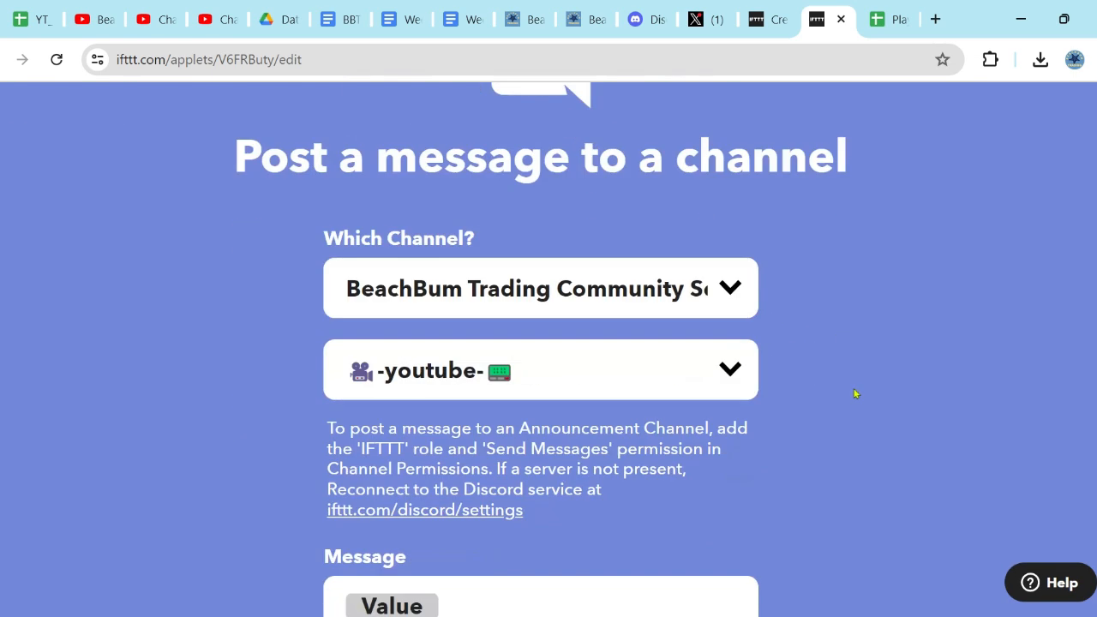
{"action": "scroll", "coordinate": [855, 393], "scroll_direction": "down", "scroll_amount": 2}
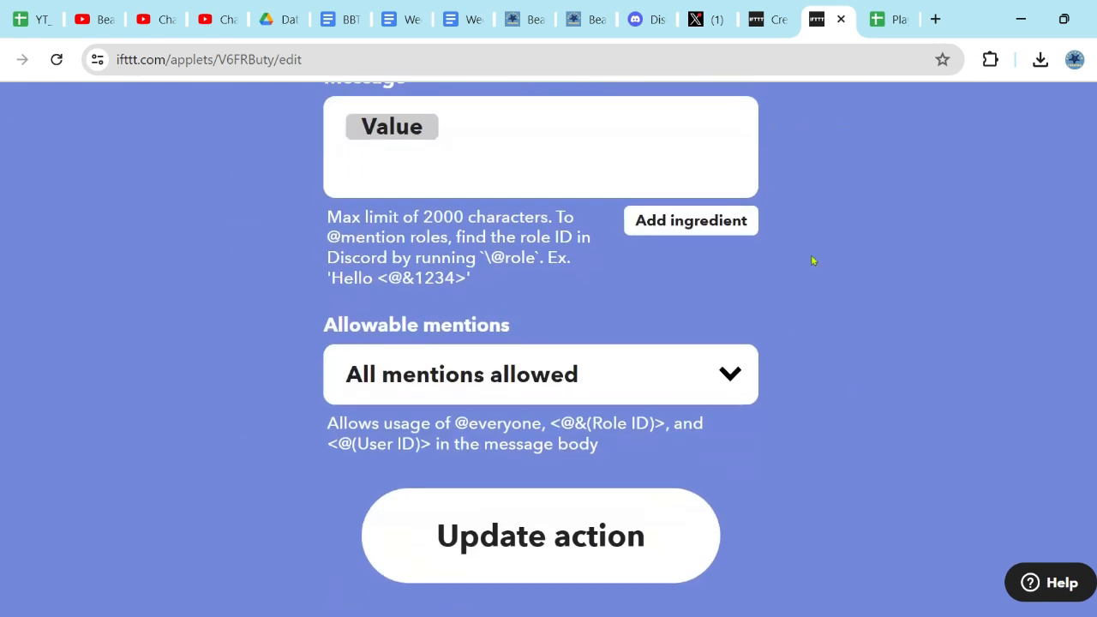
Reduce the new Discord action's message to only the {{Value}} ingredient, deleting all text before and after it
{"action": "left_click", "coordinate": [765, 24]}
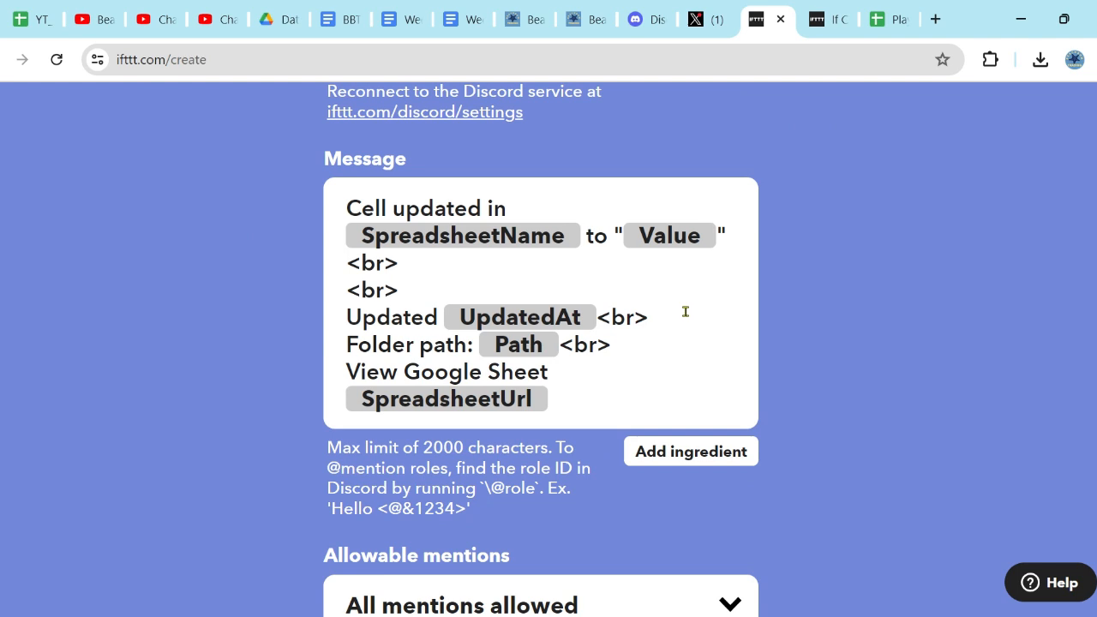
{"action": "left_click", "coordinate": [625, 240]}
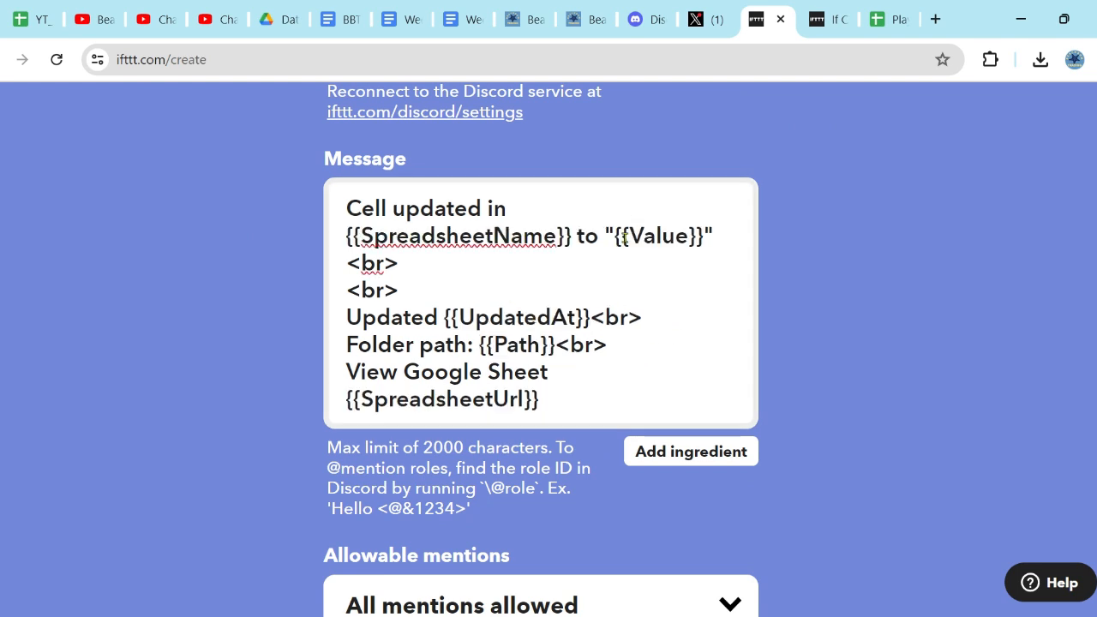
{"action": "left_click_drag", "start_coordinate": [617, 236], "coordinate": [320, 216]}
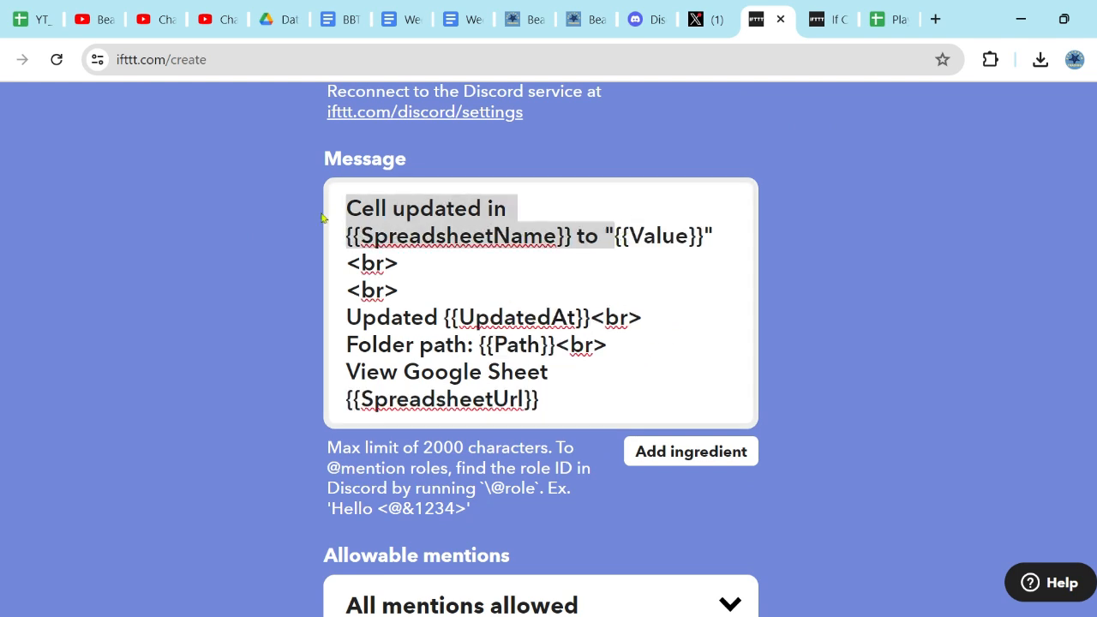
{"action": "key", "text": "BackSpace"}
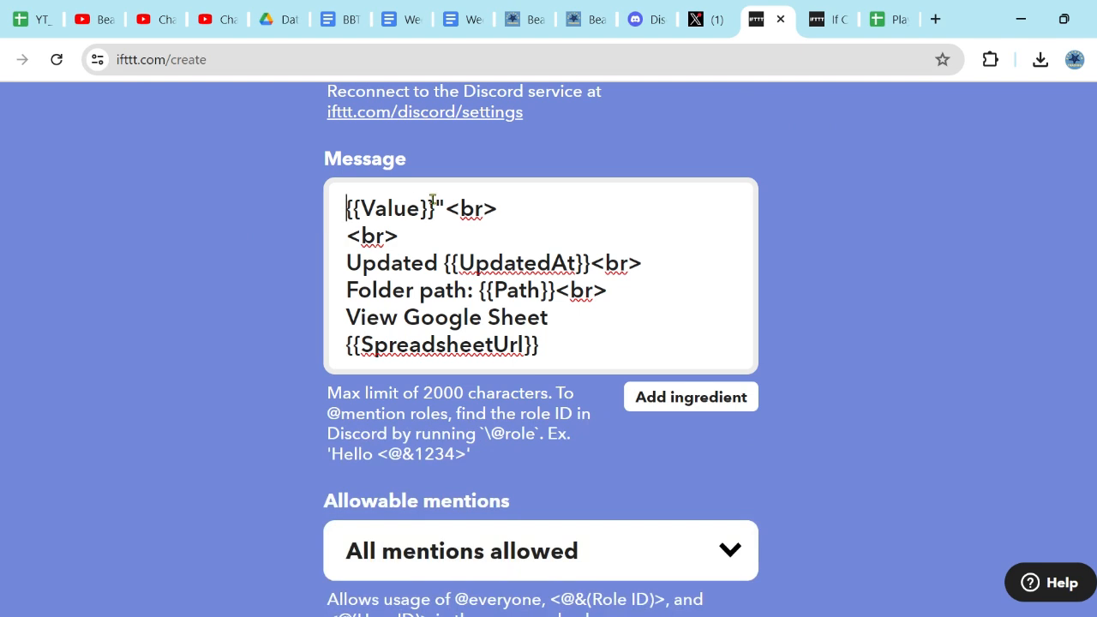
{"action": "left_click_drag", "start_coordinate": [433, 208], "coordinate": [590, 338]}
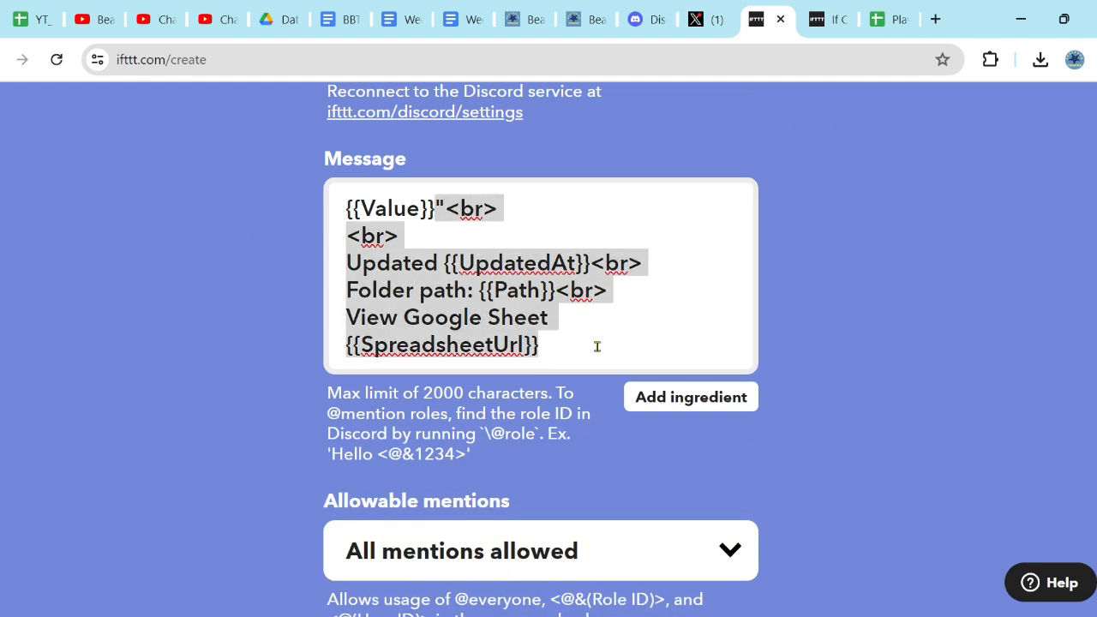
{"action": "key", "text": "BackSpace"}
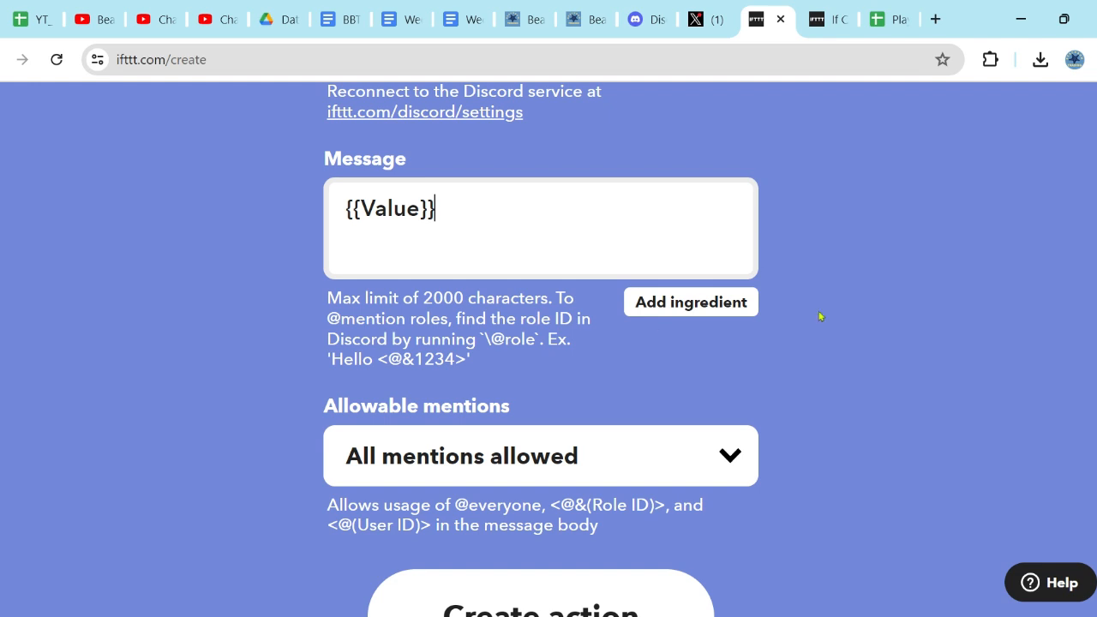
Check the Playlists sheet's Tweet cell against the IFTTT post in Discord's youtube channel, and create the Discord action
{"action": "left_click", "coordinate": [887, 18]}
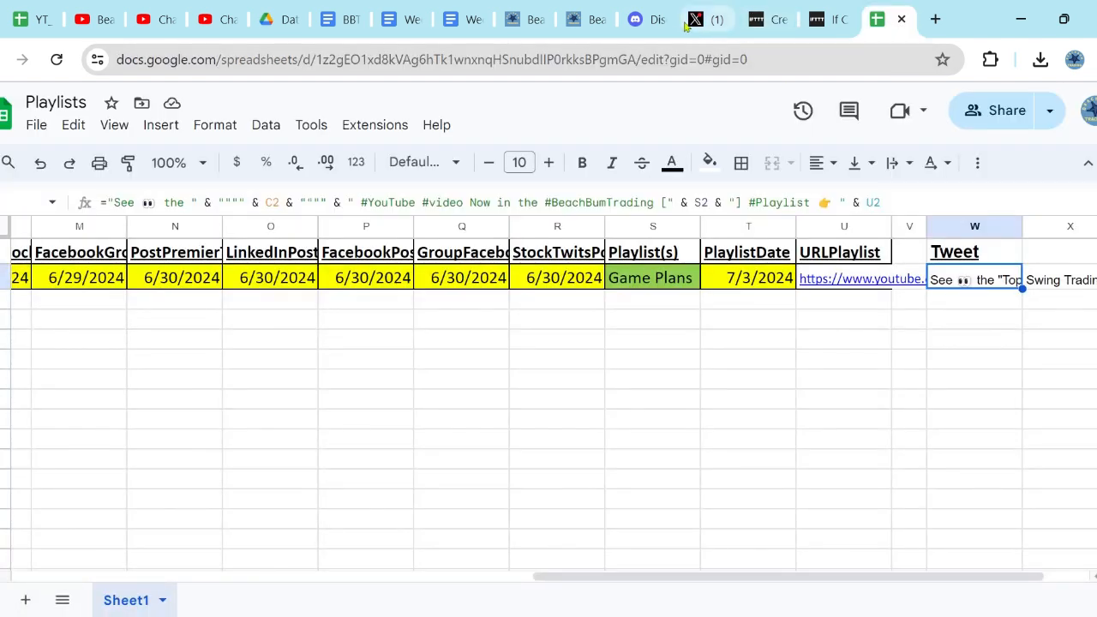
{"action": "left_click", "coordinate": [647, 18]}
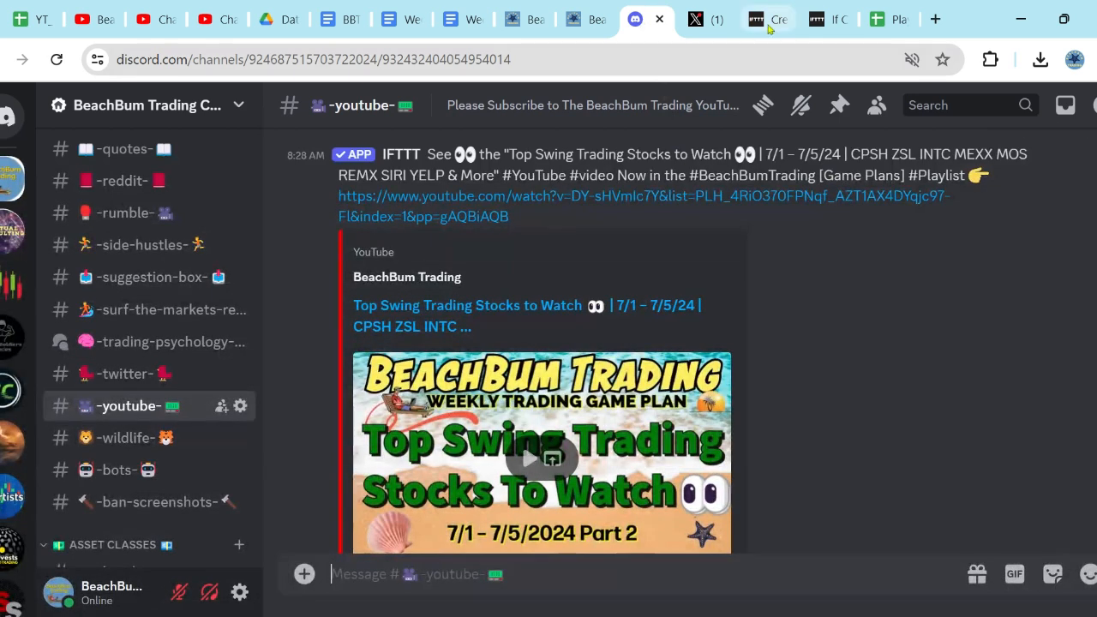
{"action": "left_click", "coordinate": [769, 29]}
{"action": "scroll", "coordinate": [868, 435], "scroll_direction": "down", "scroll_amount": 1}
{"action": "left_click", "coordinate": [600, 540]}
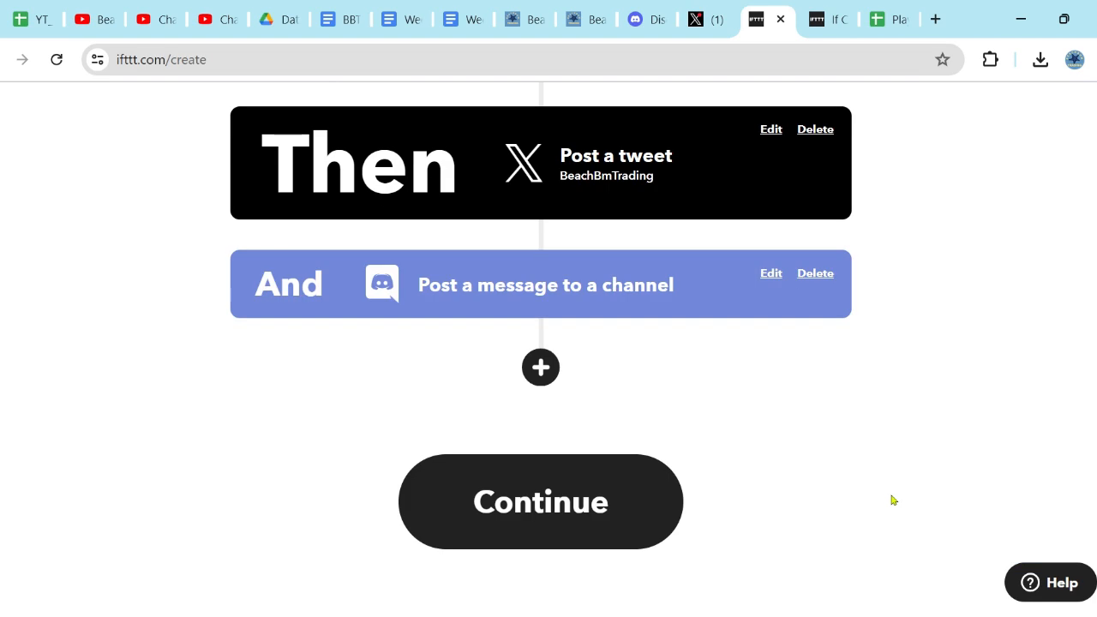
Review the applet's trigger and its X and Discord actions, and finish the applet with its suggested title
{"action": "scroll", "coordinate": [892, 500], "scroll_direction": "up", "scroll_amount": 4}
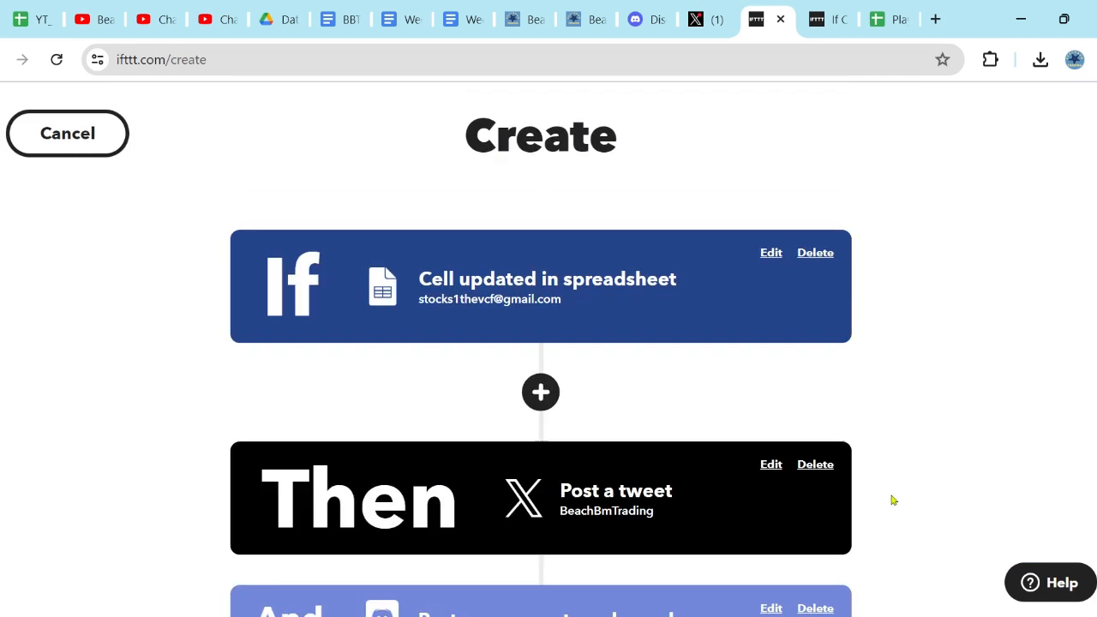
{"action": "scroll", "coordinate": [892, 499], "scroll_direction": "down", "scroll_amount": 4}
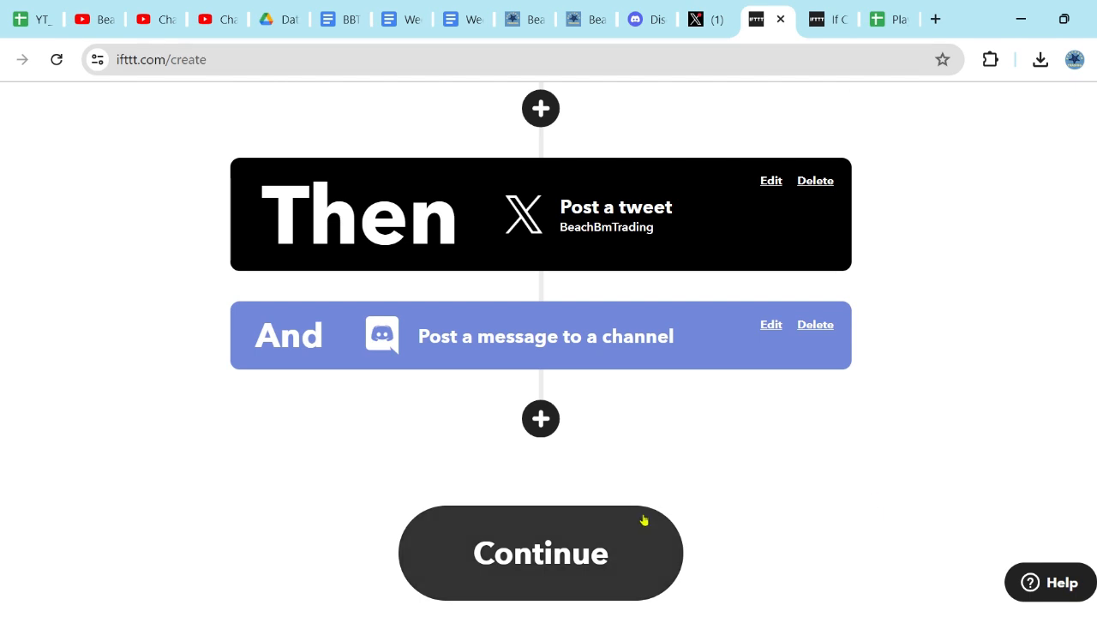
{"action": "left_click", "coordinate": [600, 555]}
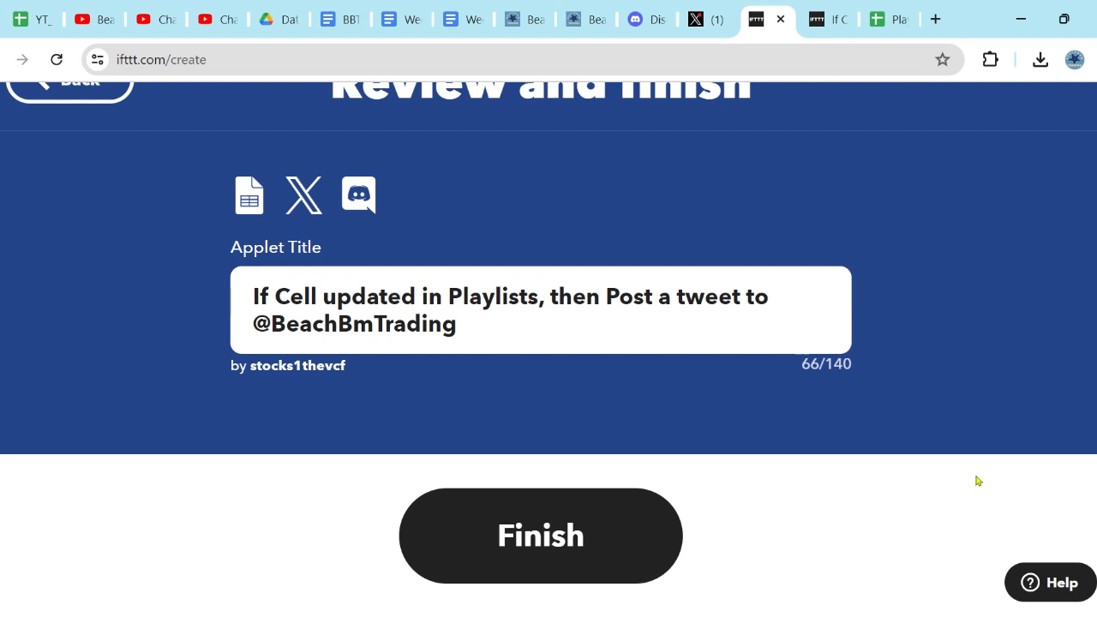
{"action": "left_click", "coordinate": [568, 516]}
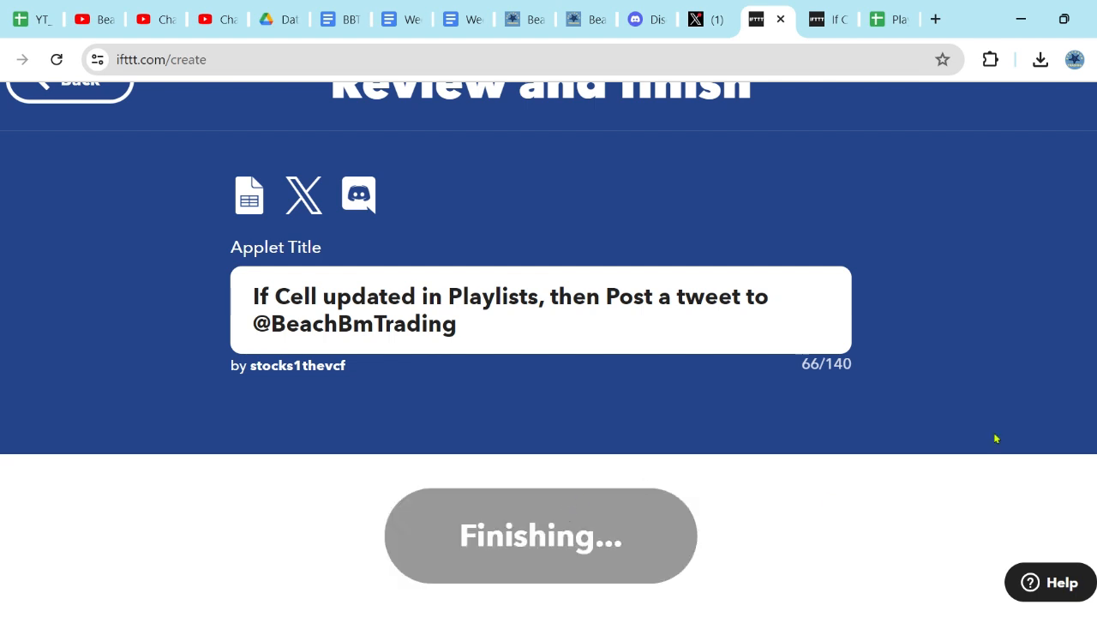
Turn on the new applet's notifications for when it runs and for when it fails to run
{"action": "scroll", "coordinate": [1023, 381], "scroll_direction": "down", "scroll_amount": 5}
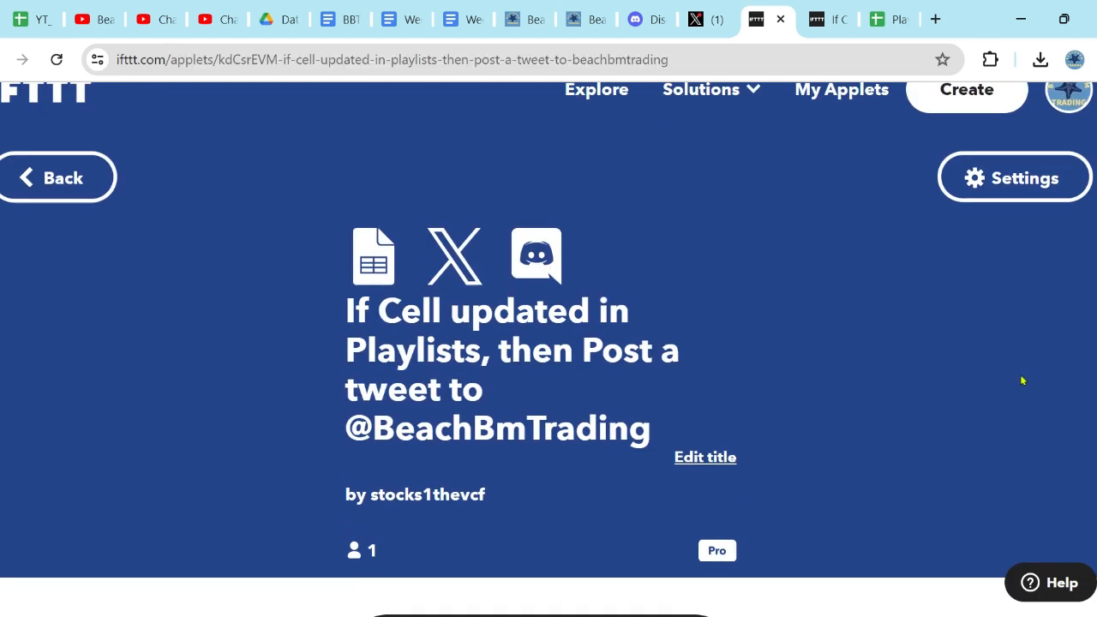
{"action": "scroll", "coordinate": [1022, 381], "scroll_direction": "down", "scroll_amount": 1}
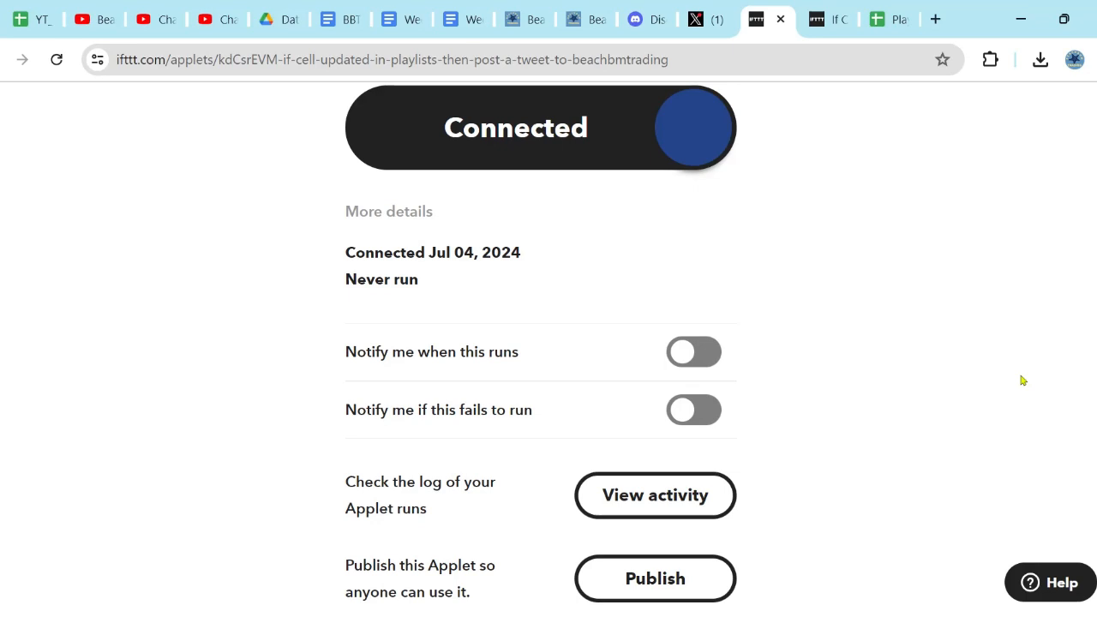
{"action": "left_click", "coordinate": [715, 352]}
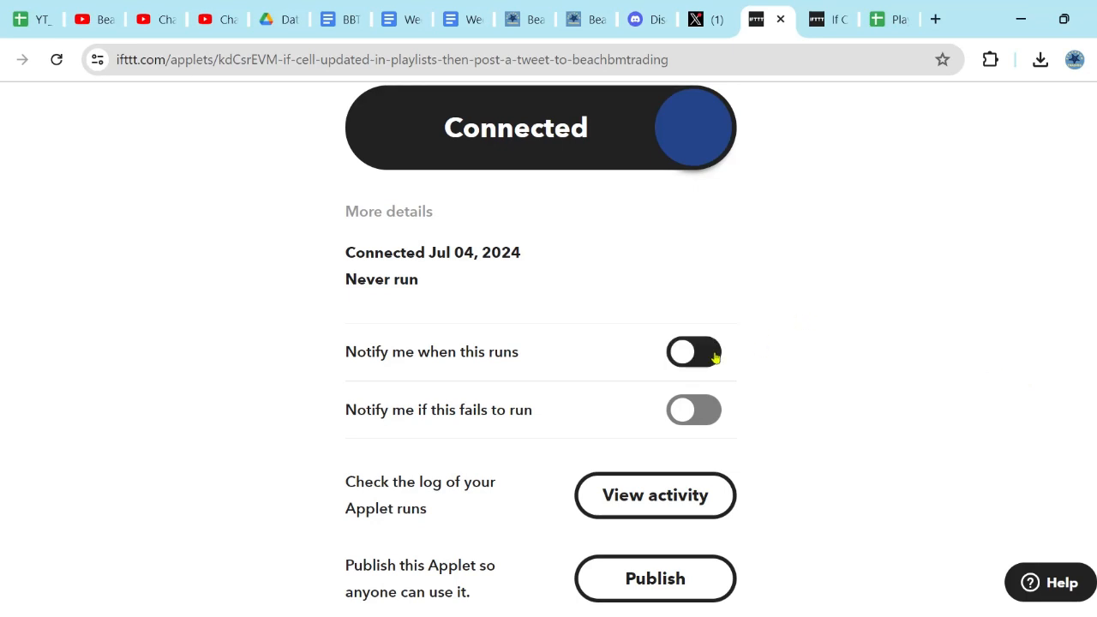
{"action": "left_click", "coordinate": [715, 415]}
{"action": "scroll", "coordinate": [873, 410], "scroll_direction": "up", "scroll_amount": 2}
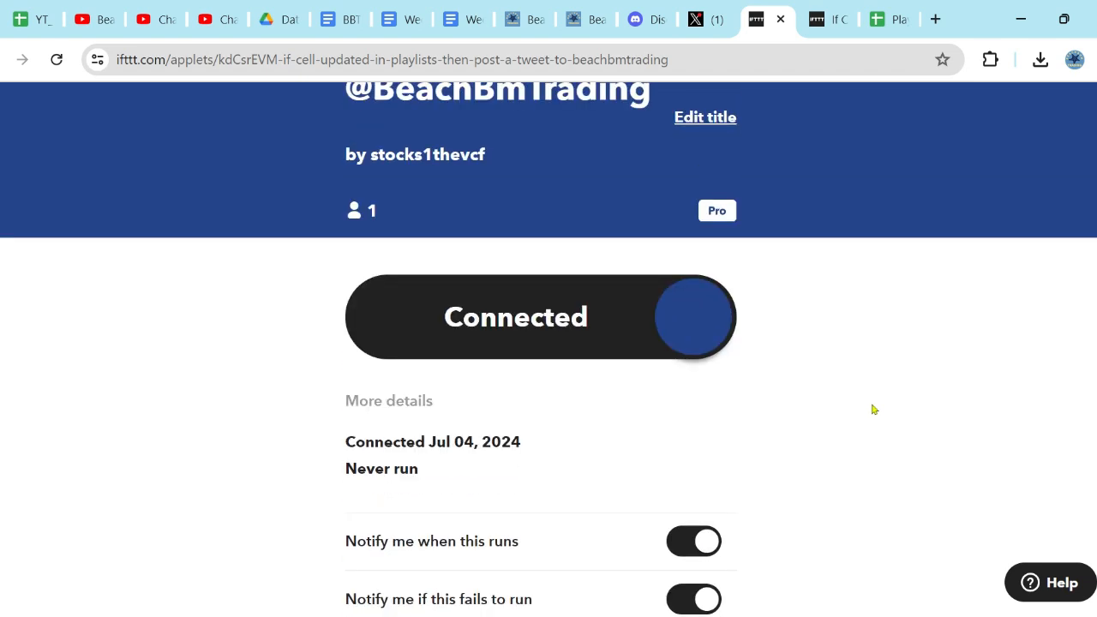
{"action": "scroll", "coordinate": [874, 409], "scroll_direction": "up", "scroll_amount": 3}
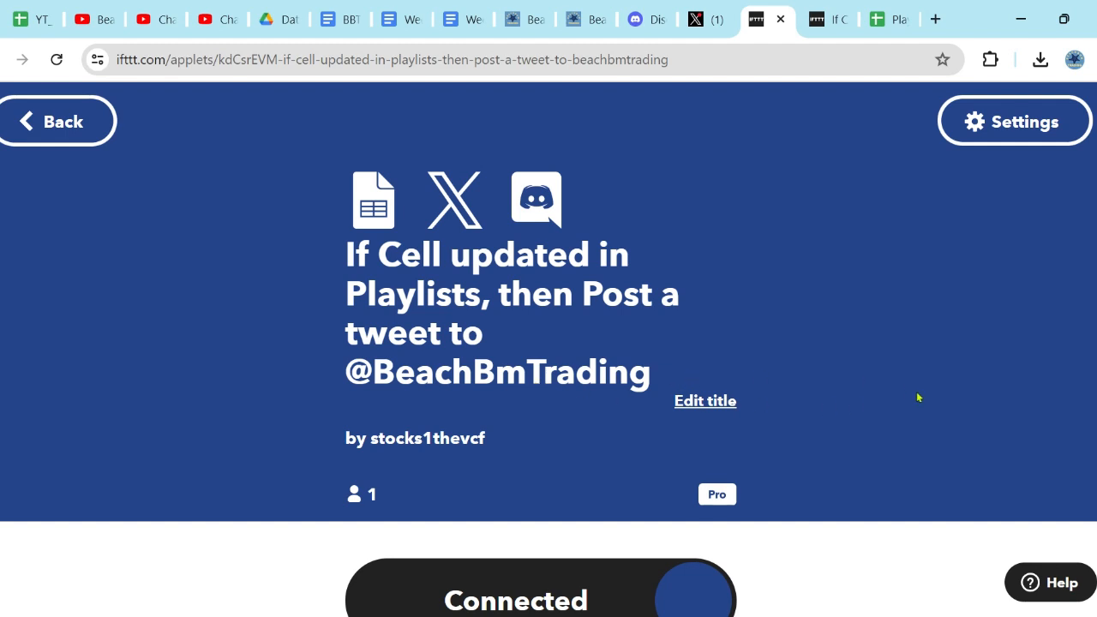
Examine the Playlists sheet's video row from Channel to Tweet and the new applet's connection details
{"action": "left_click", "coordinate": [878, 31]}
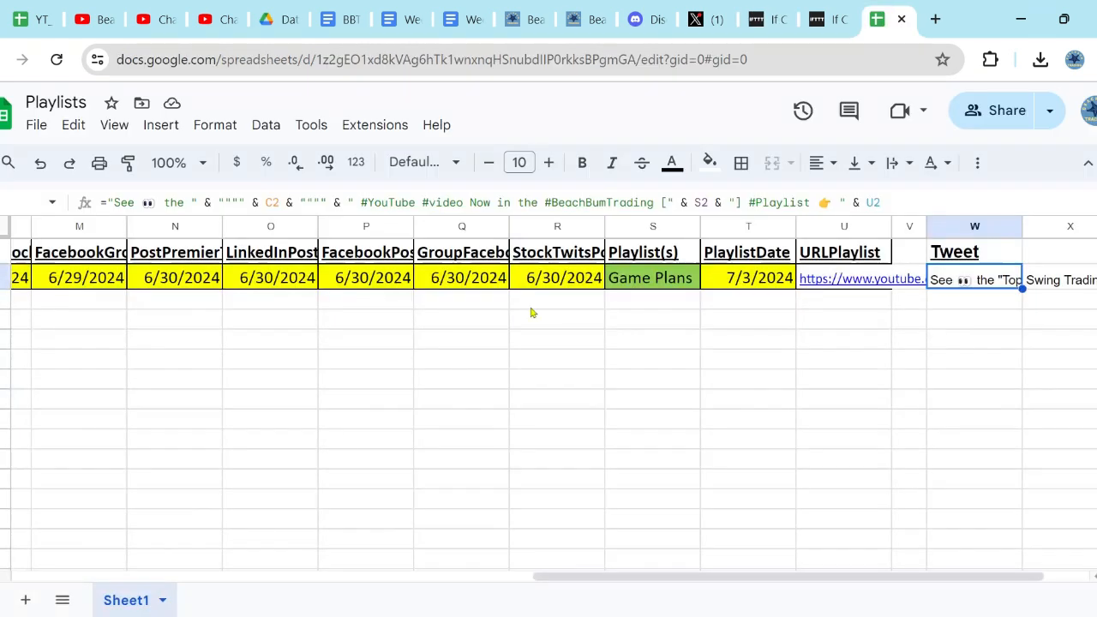
{"action": "left_click_drag", "start_coordinate": [636, 577], "coordinate": [43, 583]}
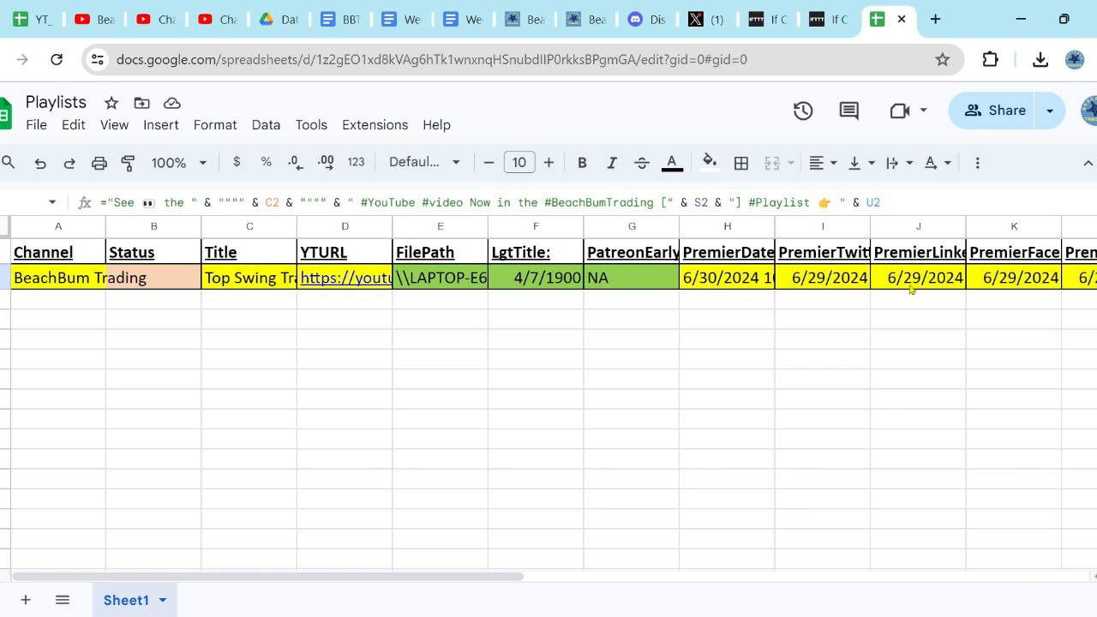
{"action": "left_click", "coordinate": [710, 581]}
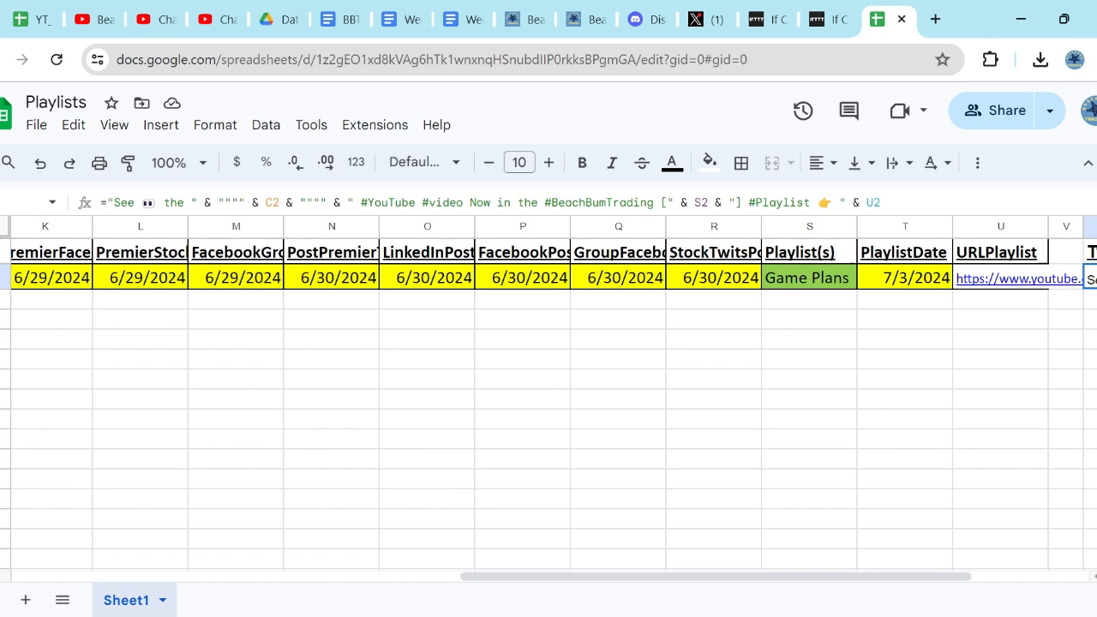
{"action": "left_click", "coordinate": [765, 18]}
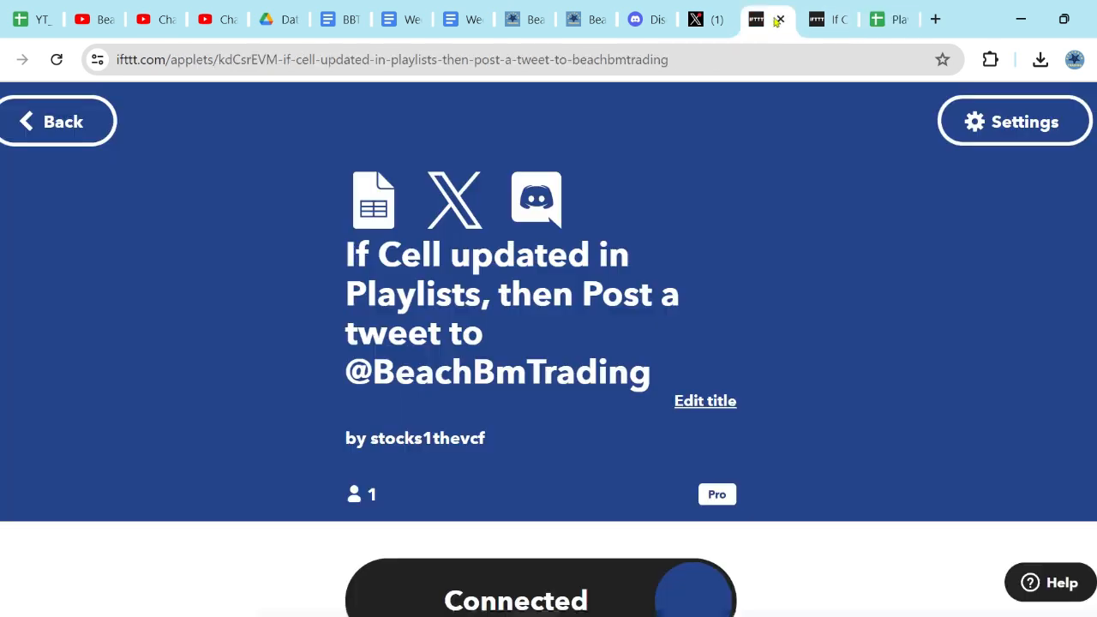
{"action": "scroll", "coordinate": [817, 315], "scroll_direction": "down", "scroll_amount": 1}
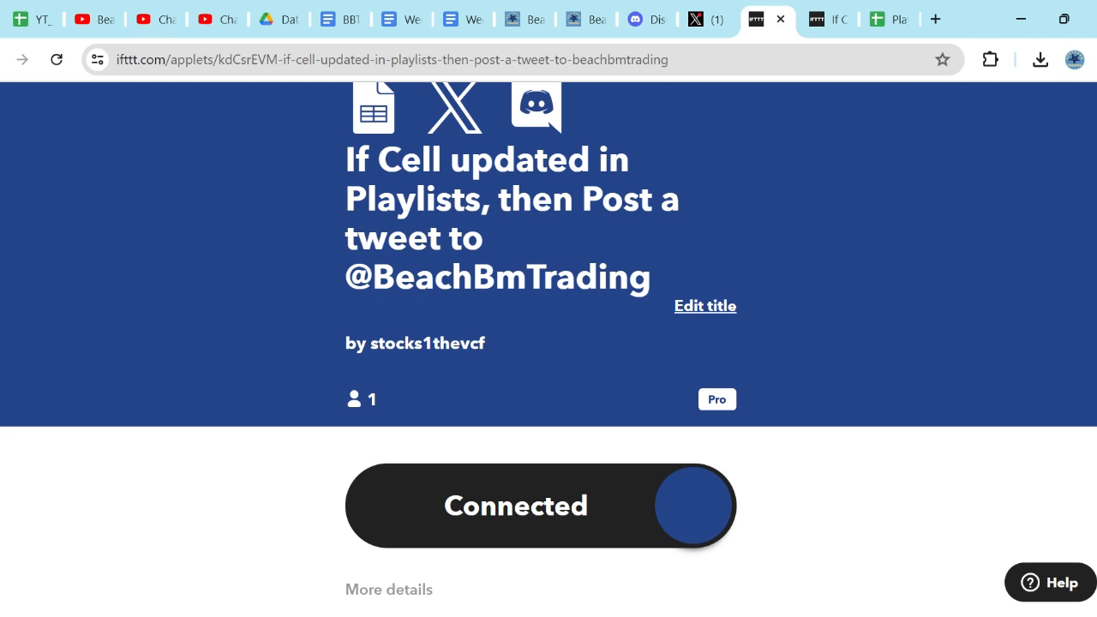
{"action": "scroll", "coordinate": [816, 315], "scroll_direction": "down", "scroll_amount": 2}
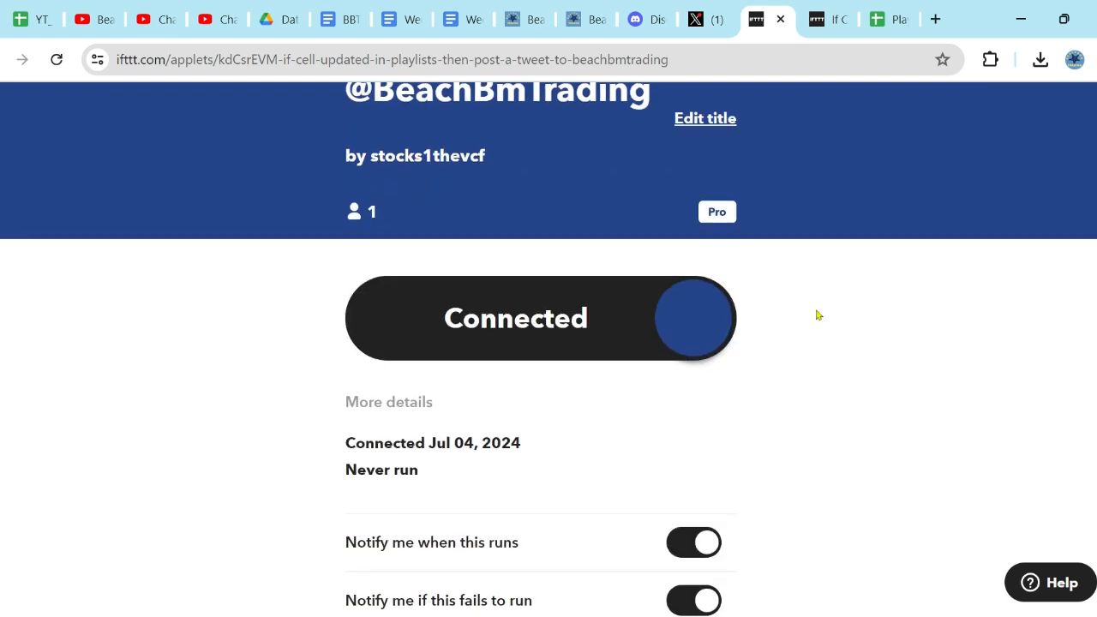
{"action": "scroll", "coordinate": [817, 316], "scroll_direction": "up", "scroll_amount": 3}
{"action": "scroll", "coordinate": [817, 315], "scroll_direction": "up", "scroll_amount": 1}
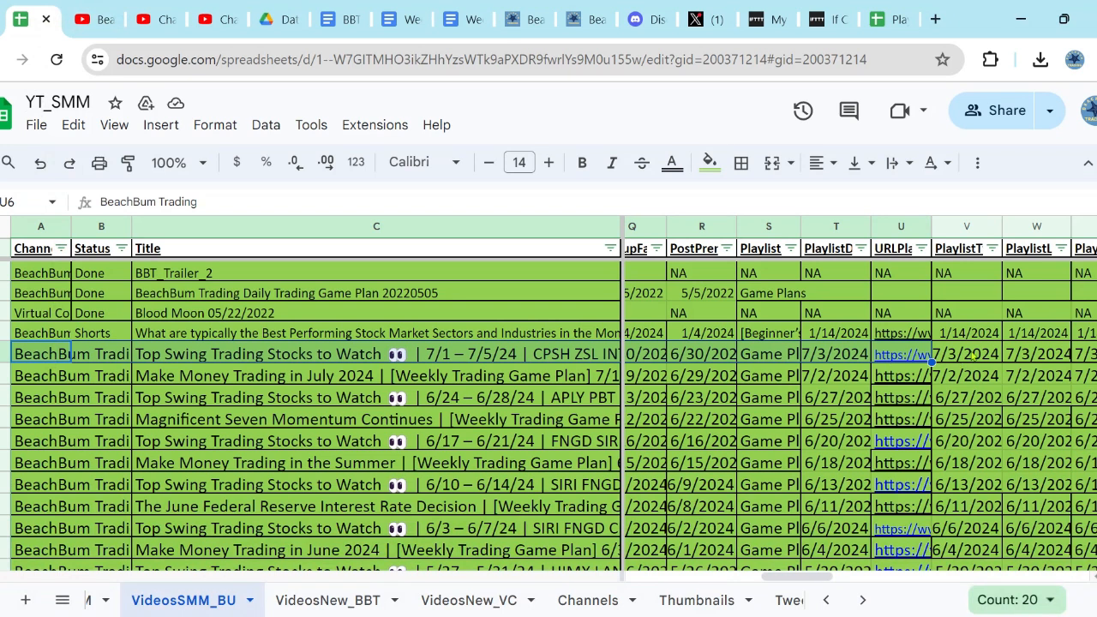
Compare the Playlists sheet's row, from Channel to Tweet, with the matching video row in YT_SMM's VideosSMM_BU sheet
{"action": "left_click", "coordinate": [891, 19]}
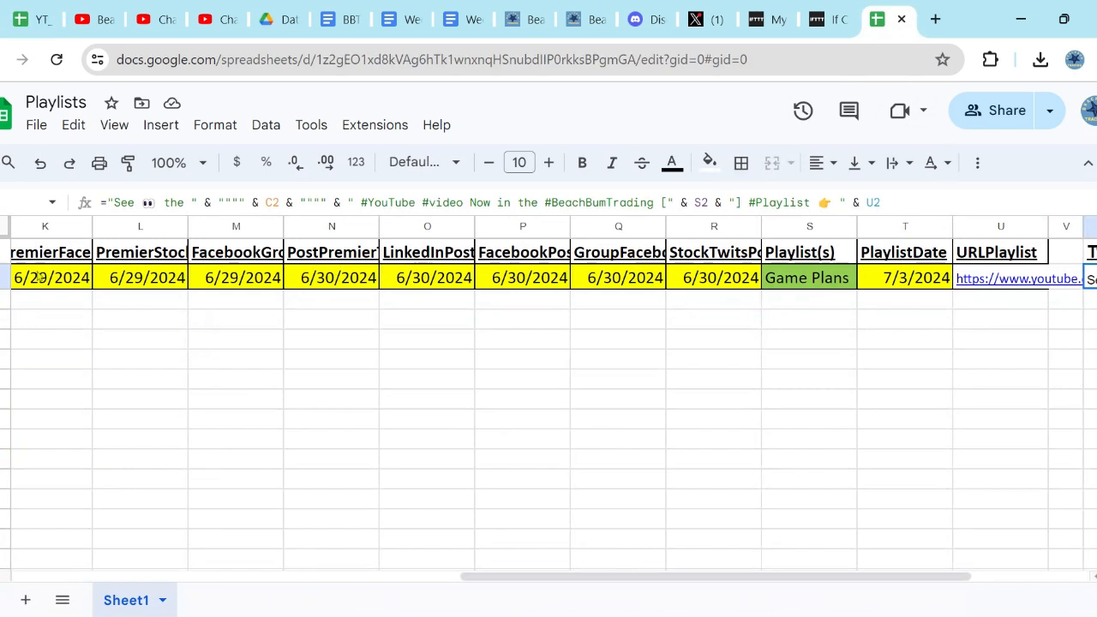
{"action": "left_click_drag", "start_coordinate": [668, 577], "coordinate": [166, 571]}
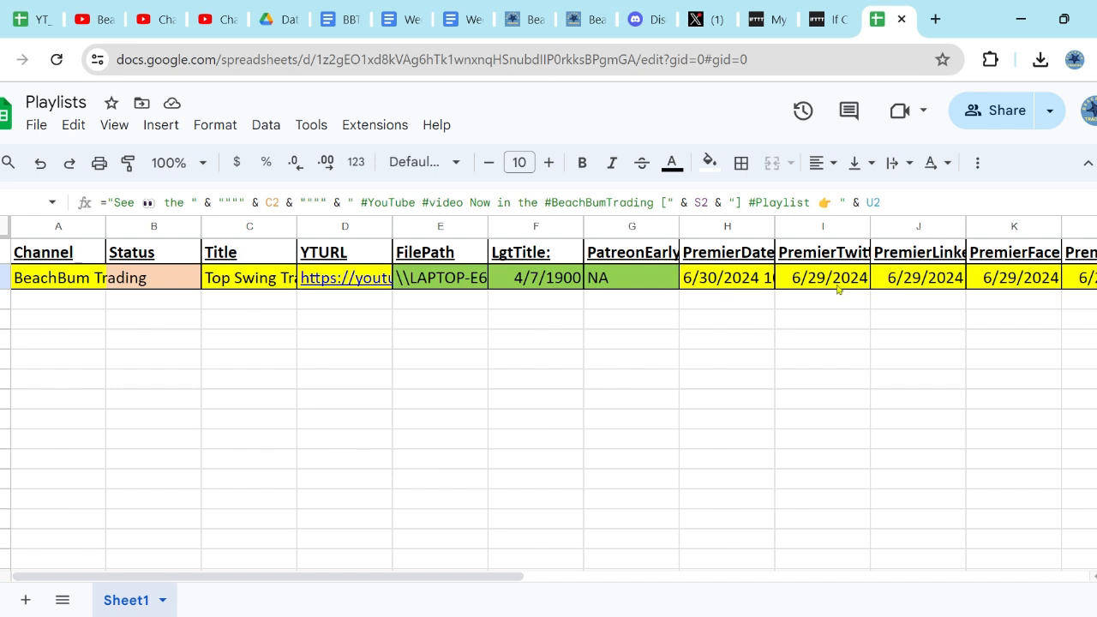
{"action": "left_click_drag", "start_coordinate": [383, 582], "coordinate": [908, 596]}
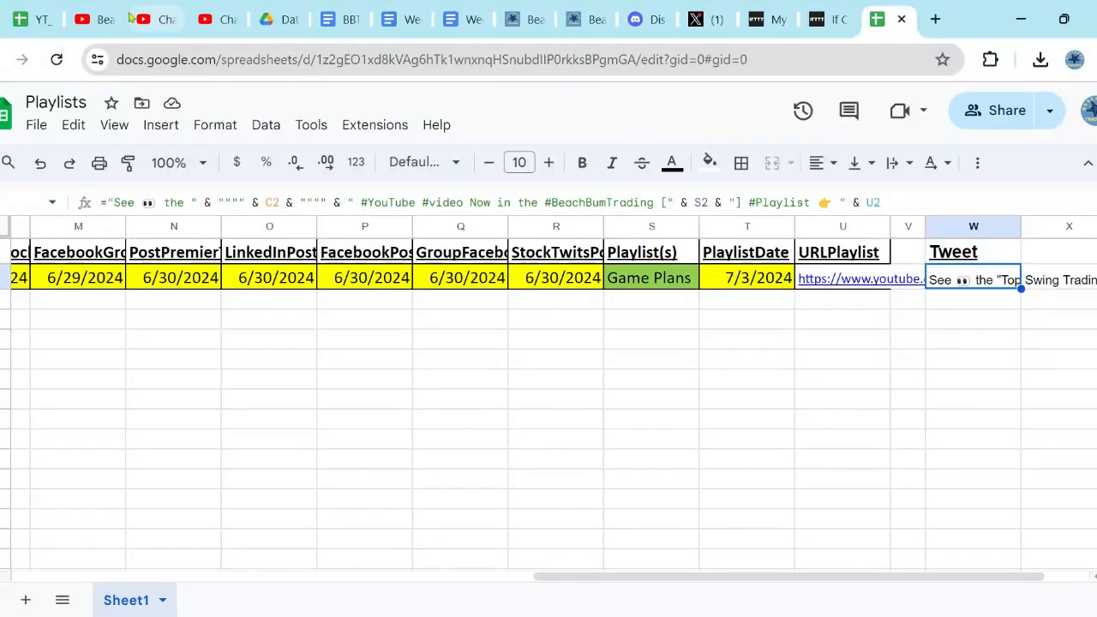
{"action": "left_click", "coordinate": [36, 19]}
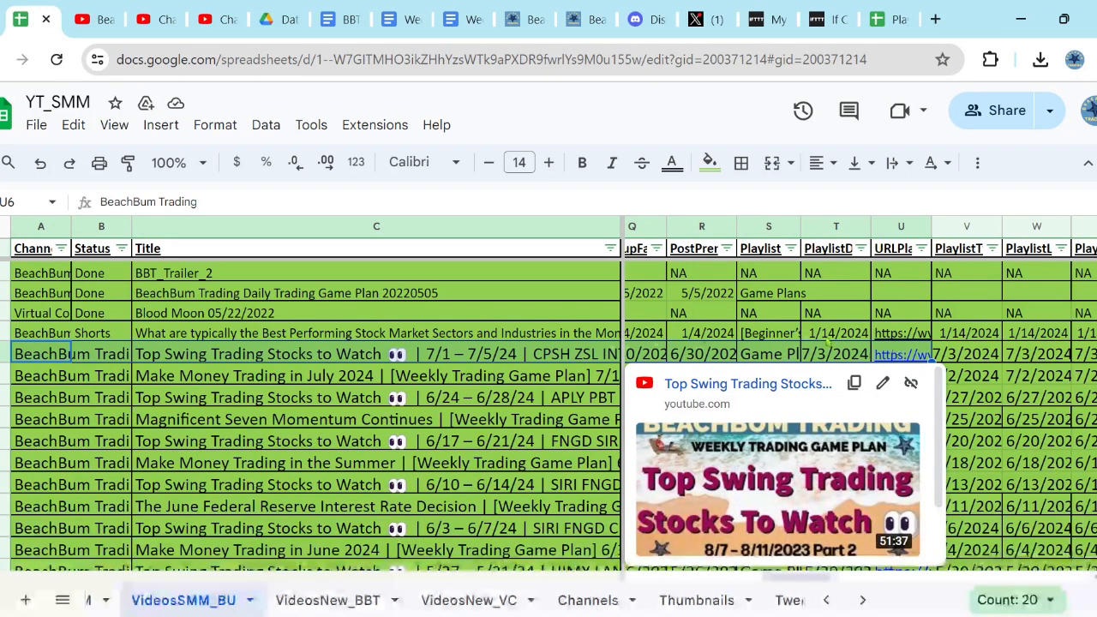
{"action": "left_click", "coordinate": [894, 21]}
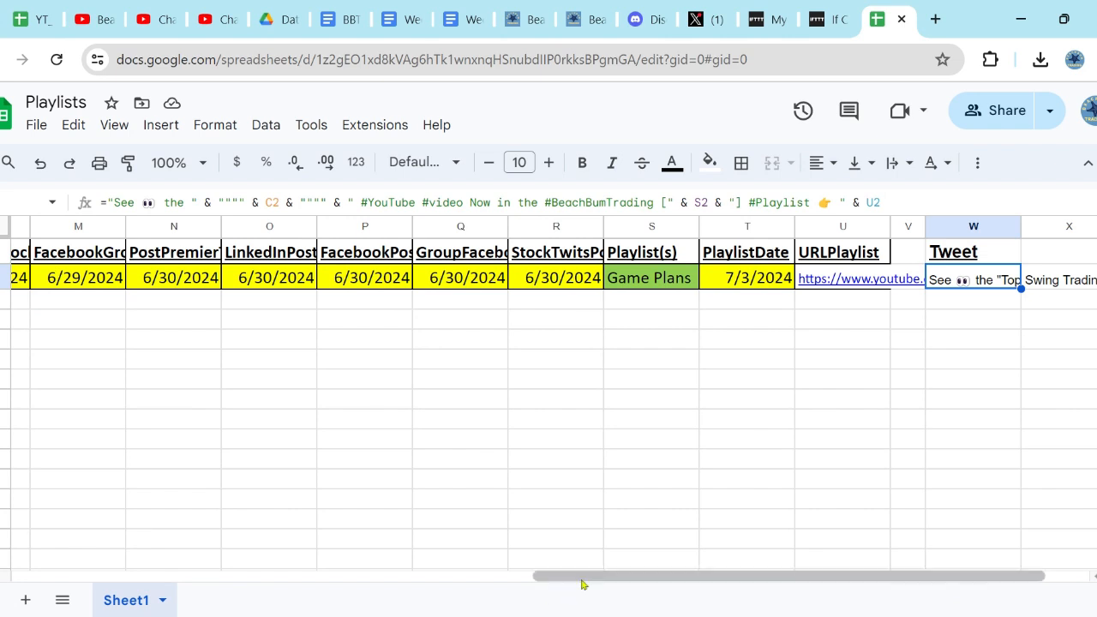
{"action": "left_click_drag", "start_coordinate": [583, 579], "coordinate": [41, 582]}
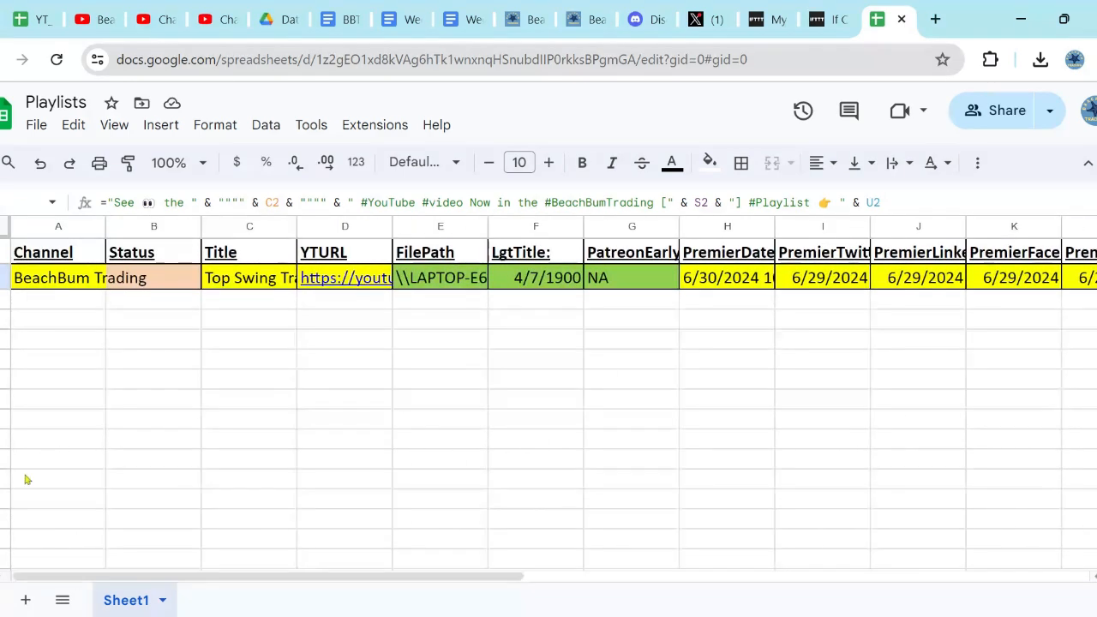
{"action": "left_click", "coordinate": [62, 282]}
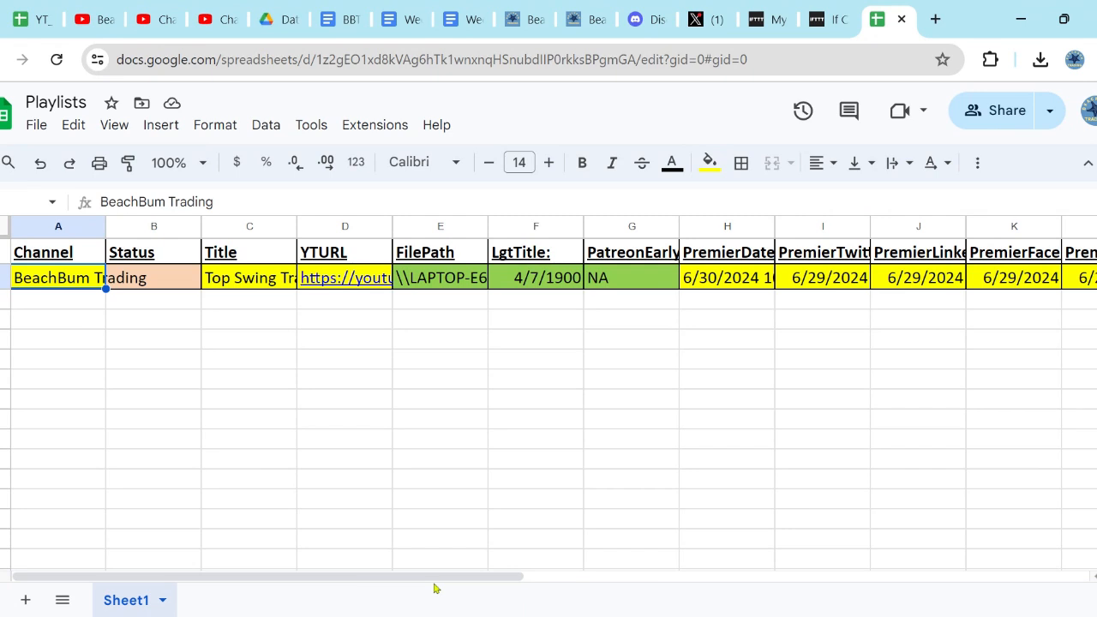
{"action": "left_click_drag", "start_coordinate": [451, 580], "coordinate": [989, 595]}
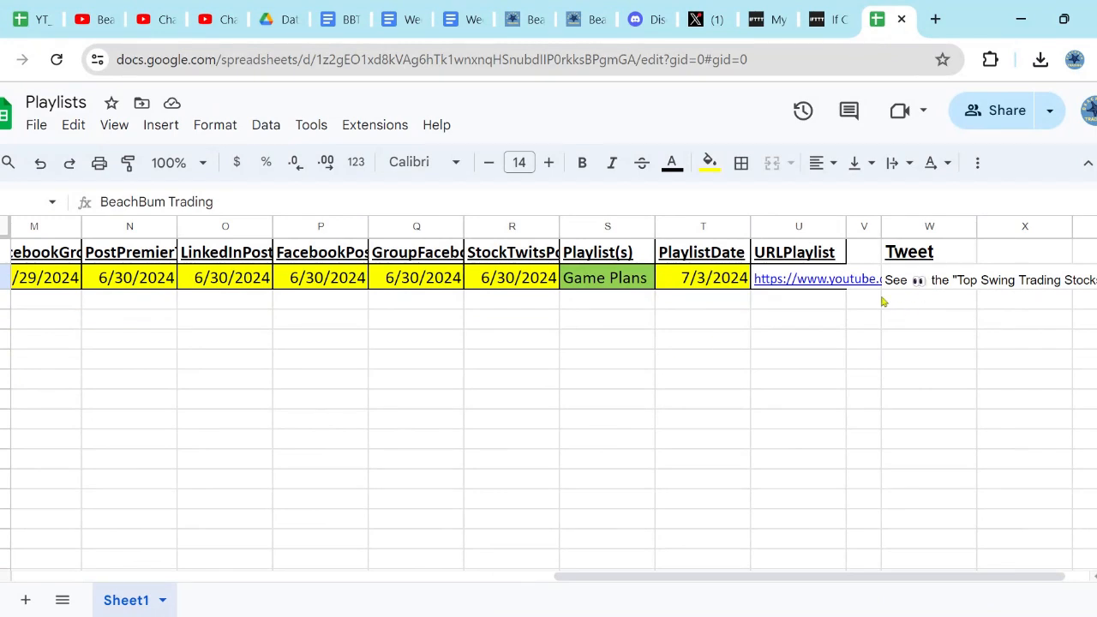
Open the activity log of the IFTTT applet for BBT Playlists and examine its latest run on Jul 04
{"action": "left_click", "coordinate": [829, 17]}
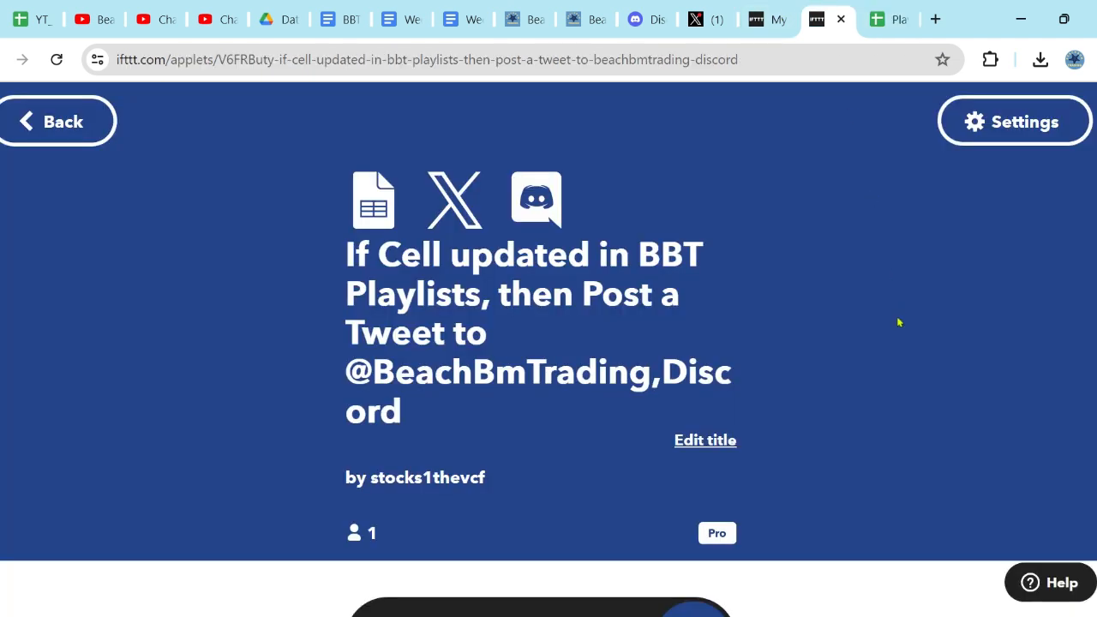
{"action": "scroll", "coordinate": [899, 323], "scroll_direction": "down", "scroll_amount": 5}
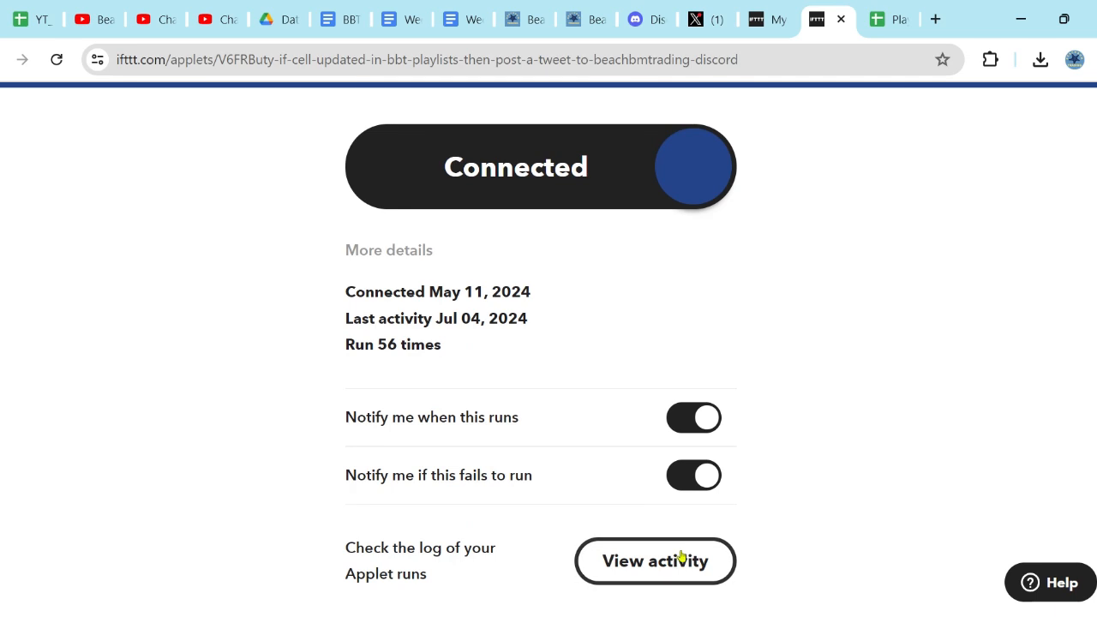
{"action": "left_click", "coordinate": [681, 557]}
{"action": "scroll", "coordinate": [913, 318], "scroll_direction": "down", "scroll_amount": 6}
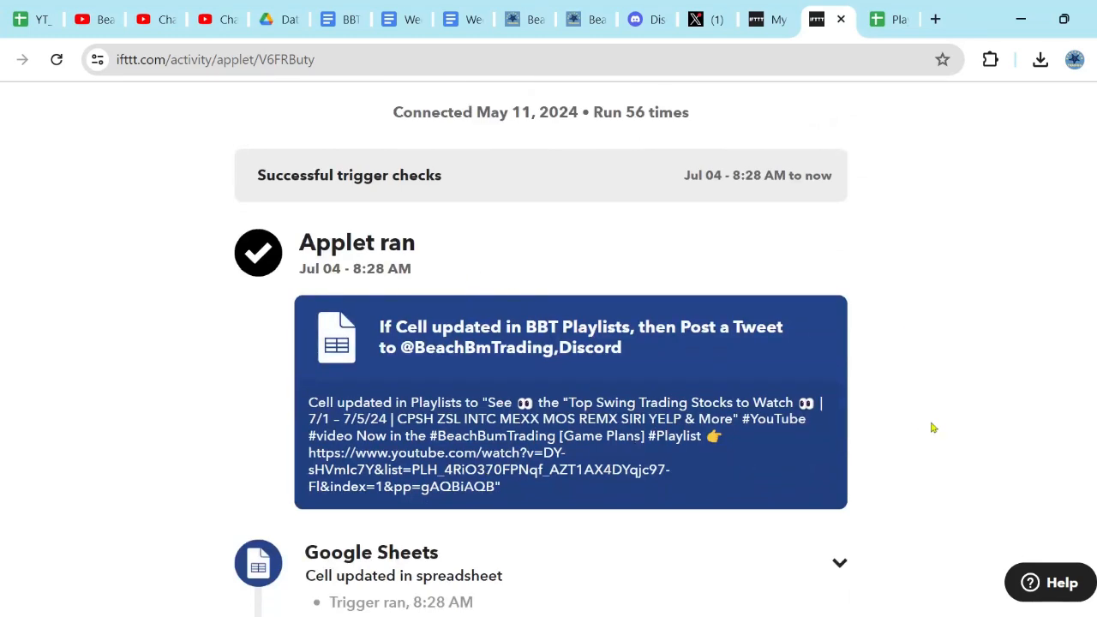
{"action": "scroll", "coordinate": [943, 441], "scroll_direction": "down", "scroll_amount": 1}
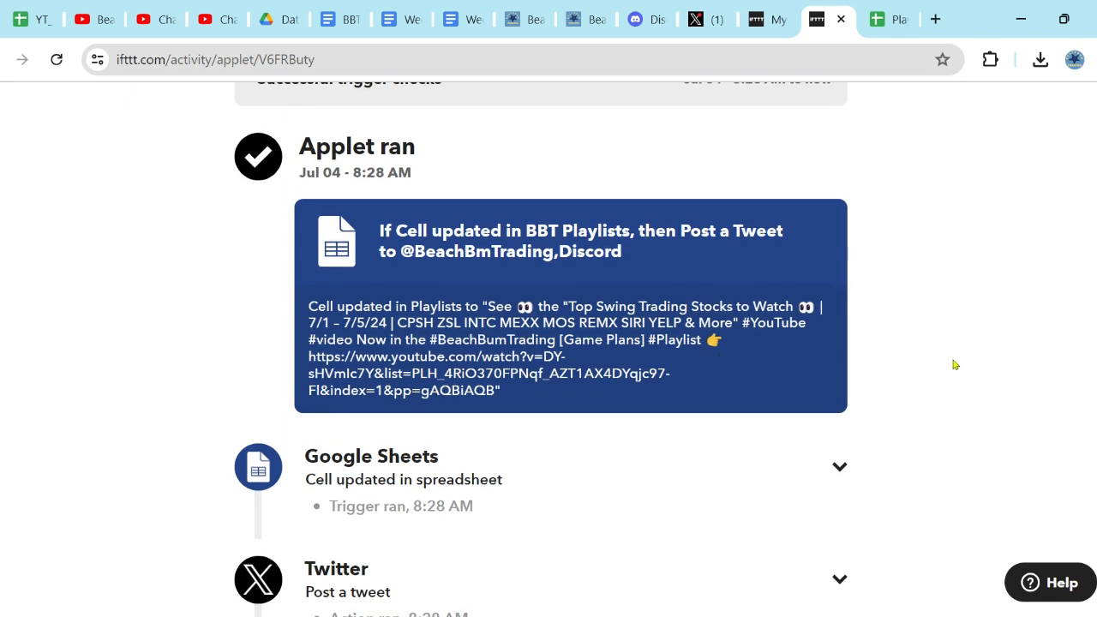
{"action": "scroll", "coordinate": [954, 365], "scroll_direction": "down", "scroll_amount": 1}
{"action": "scroll", "coordinate": [954, 365], "scroll_direction": "down", "scroll_amount": 1}
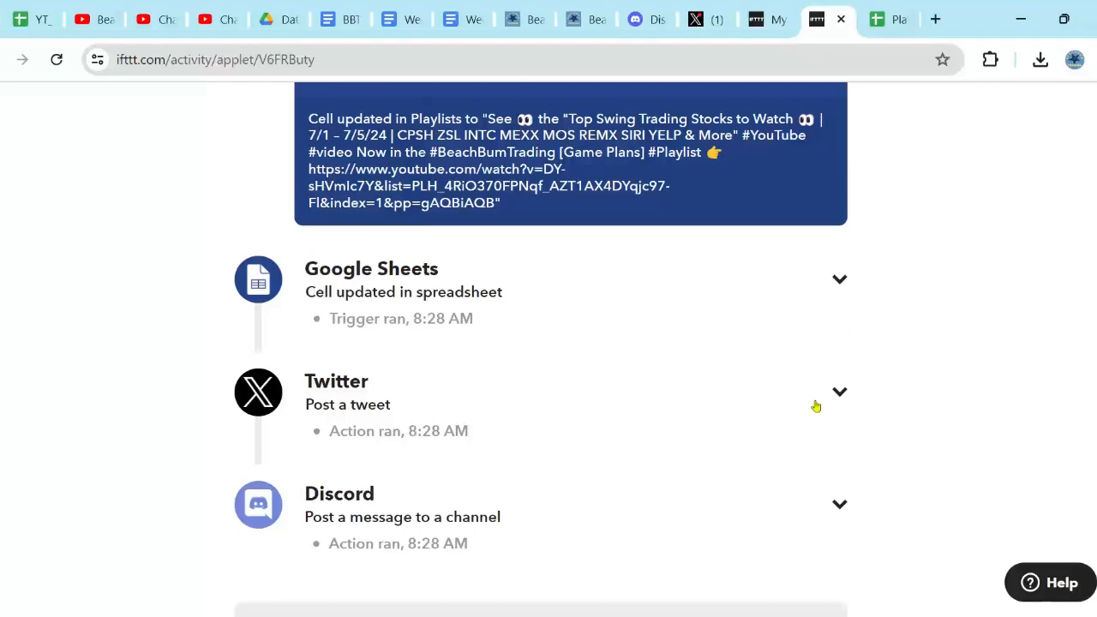
Expand the Twitter and Discord actions of the latest run and read the posted tweet and message
{"action": "left_click", "coordinate": [840, 393]}
{"action": "scroll", "coordinate": [965, 382], "scroll_direction": "down", "scroll_amount": 2}
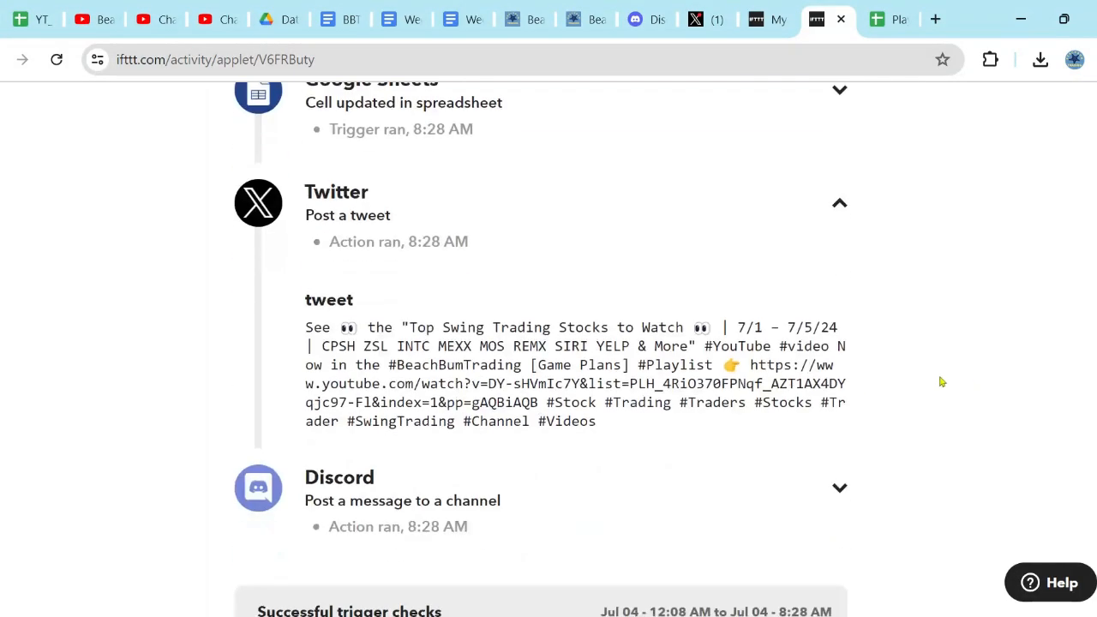
{"action": "left_click", "coordinate": [840, 490]}
{"action": "scroll", "coordinate": [951, 440], "scroll_direction": "down", "scroll_amount": 4}
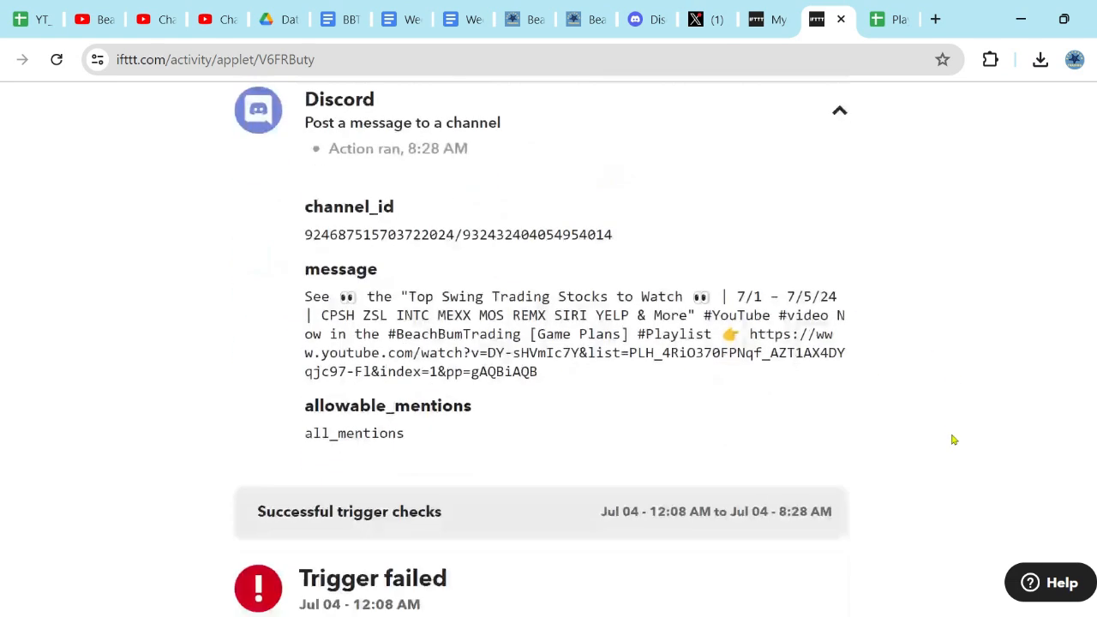
{"action": "scroll", "coordinate": [952, 440], "scroll_direction": "down", "scroll_amount": 3}
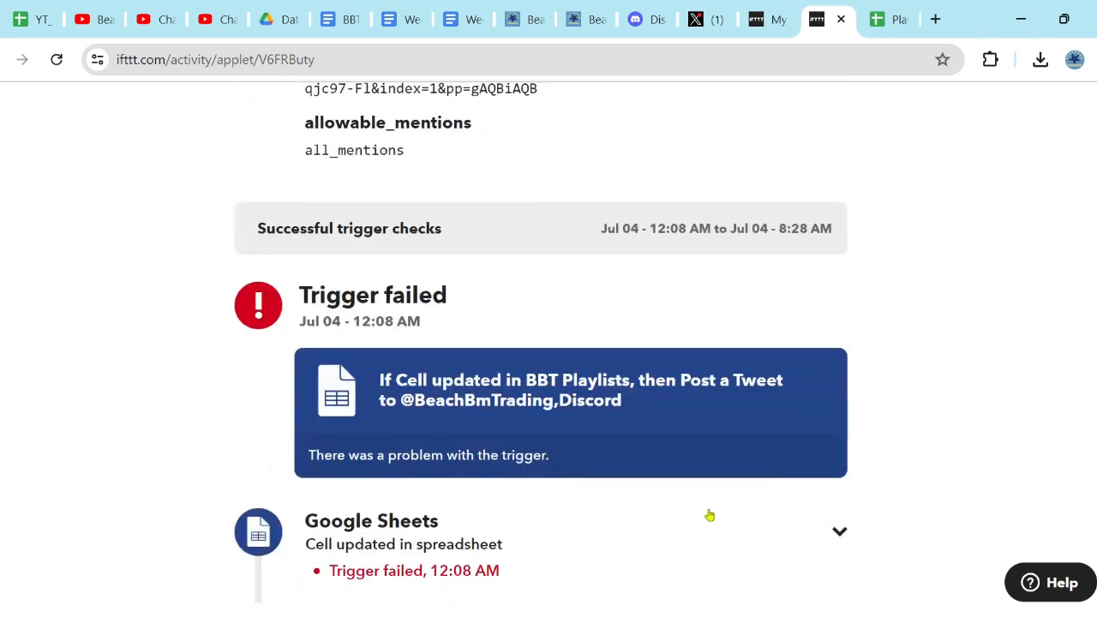
Inspect the formula behind the Tweet cell W2 in the Playlists sheet, leaving it unedited
{"action": "left_click", "coordinate": [887, 18]}
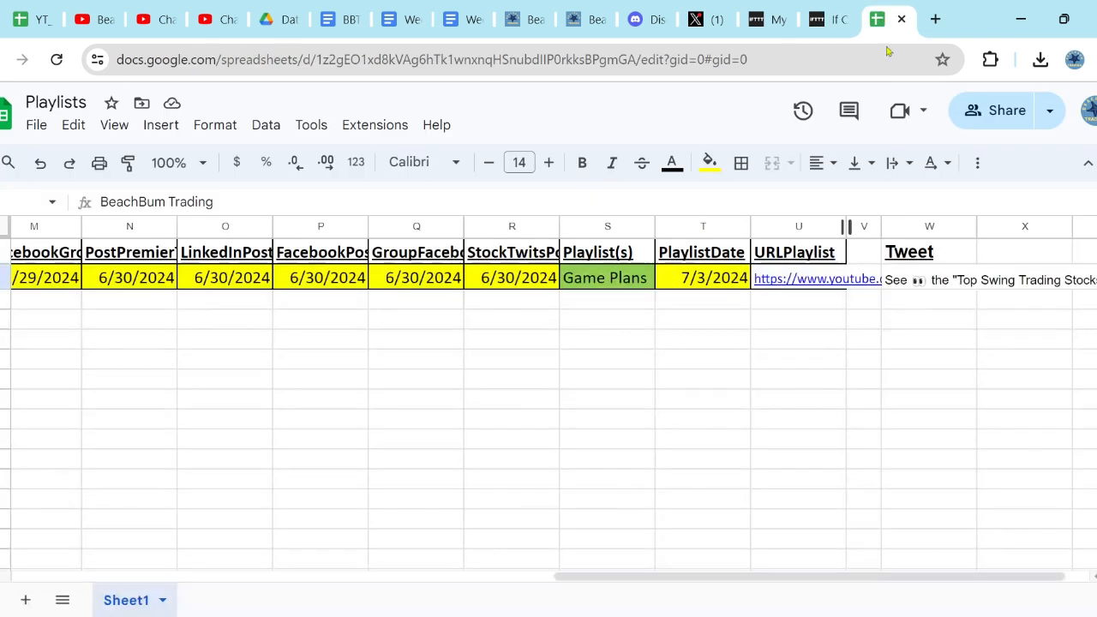
{"action": "double_click", "coordinate": [888, 277]}
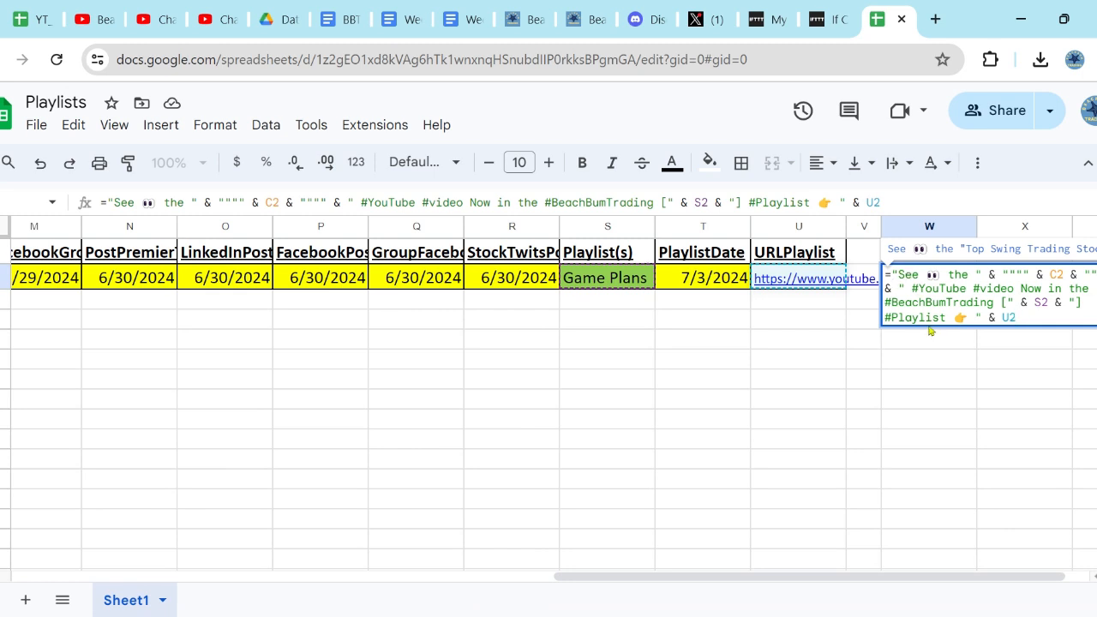
{"action": "key", "text": "Escape"}
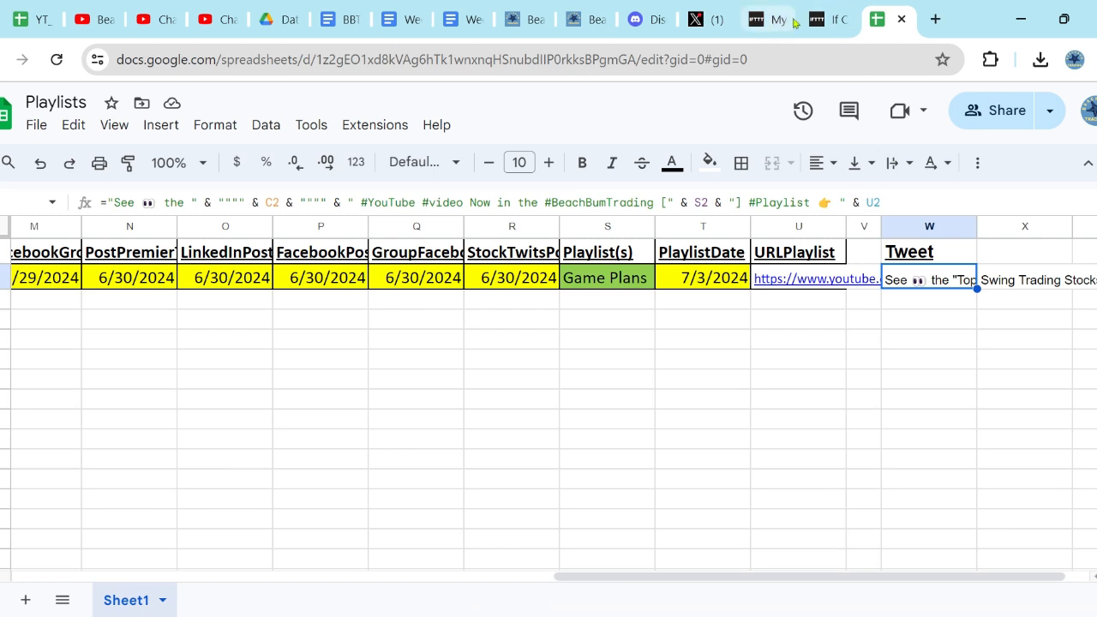
Return to the applet's activity page in IFTTT, then look through the applets in the My Applets list
{"action": "left_click", "coordinate": [827, 18]}
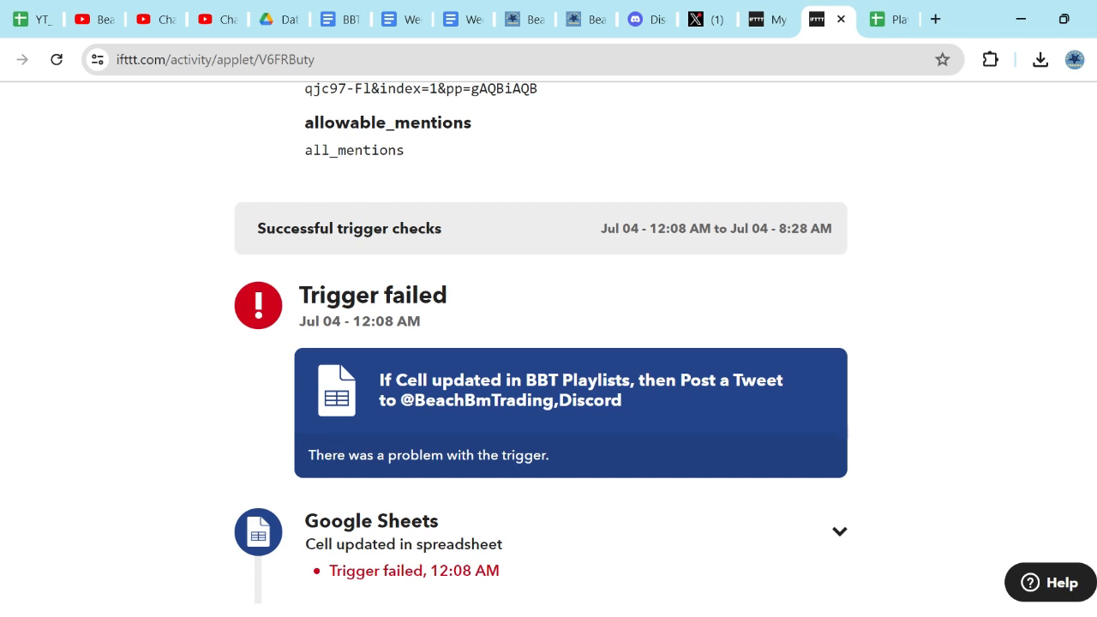
{"action": "scroll", "coordinate": [548, 343], "scroll_direction": "up", "scroll_amount": 10}
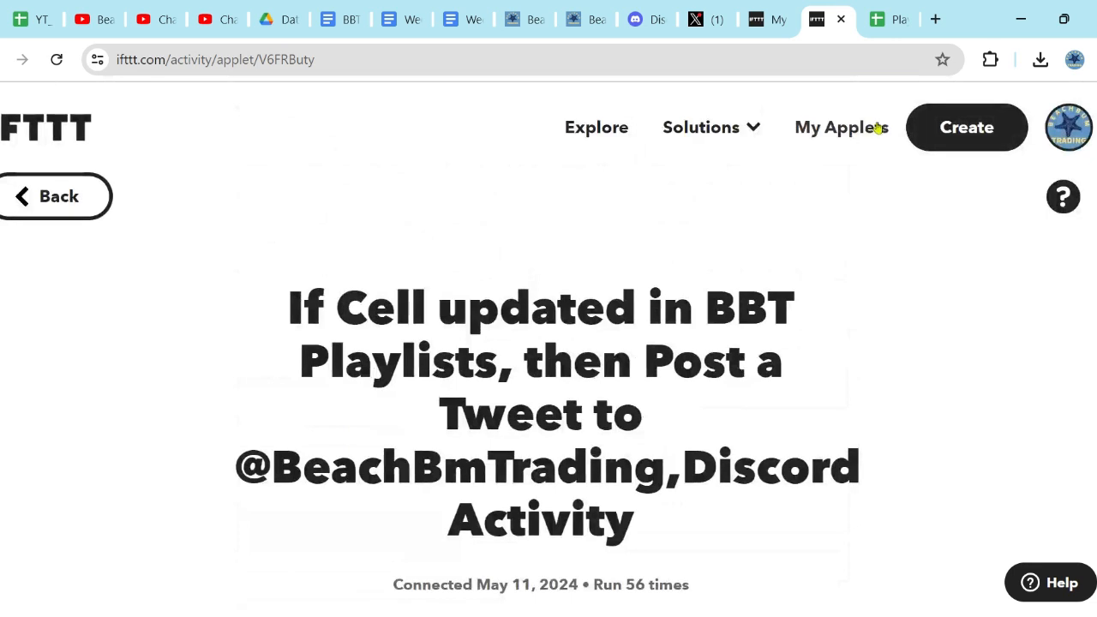
{"action": "left_click", "coordinate": [756, 19]}
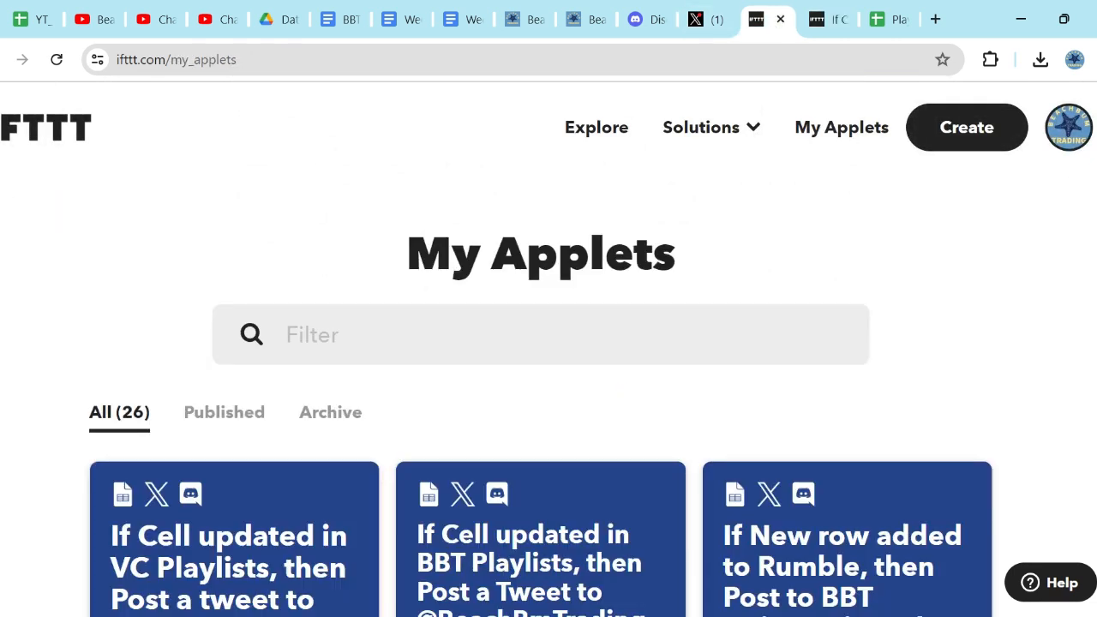
{"action": "scroll", "coordinate": [657, 342], "scroll_direction": "down", "scroll_amount": 2}
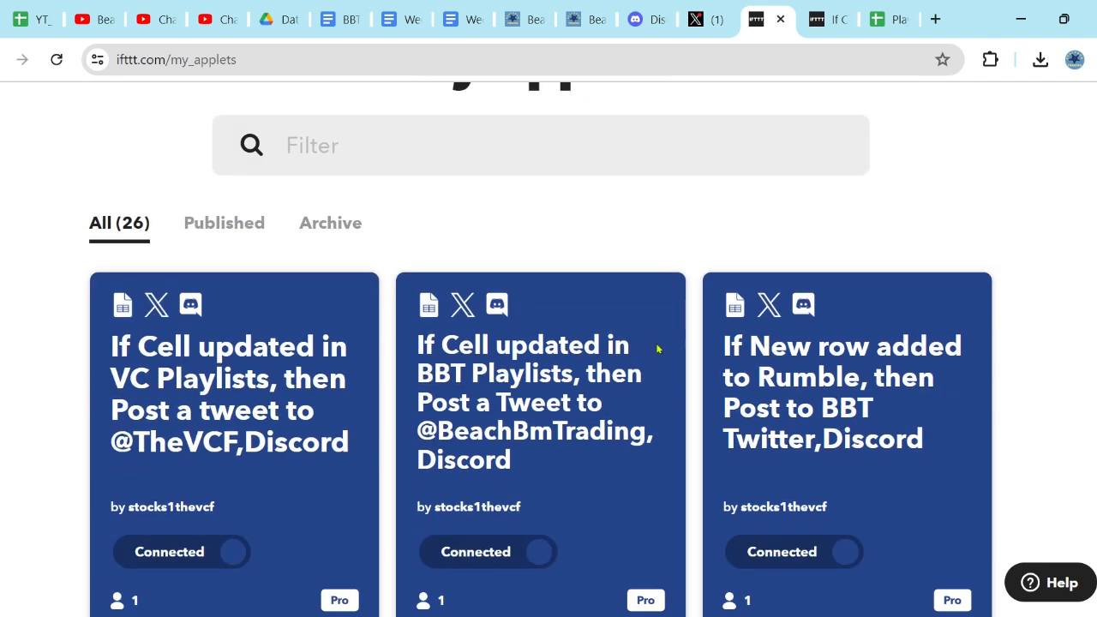
{"action": "scroll", "coordinate": [551, 434], "scroll_direction": "down", "scroll_amount": 1}
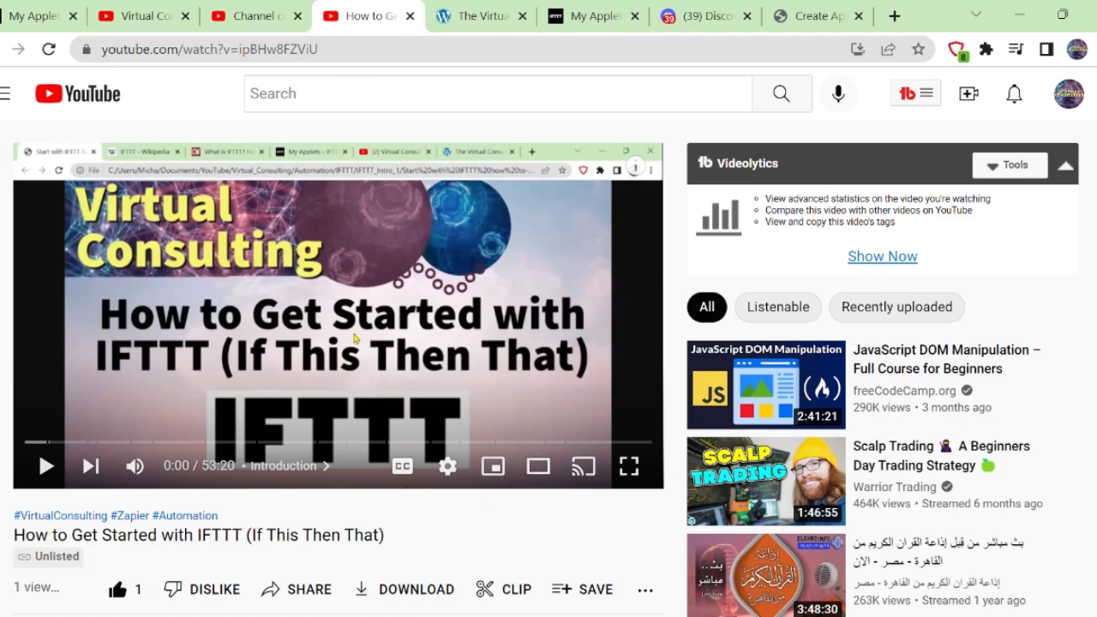
Look over the YouTube video page "How to Get Started with IFTTT (If This Then That)" and show the "How to Create Your Own Applets with IFTTT" title page
{"action": "scroll", "coordinate": [452, 502], "scroll_direction": "down", "scroll_amount": 1}
{"action": "scroll", "coordinate": [452, 501], "scroll_direction": "down", "scroll_amount": 3}
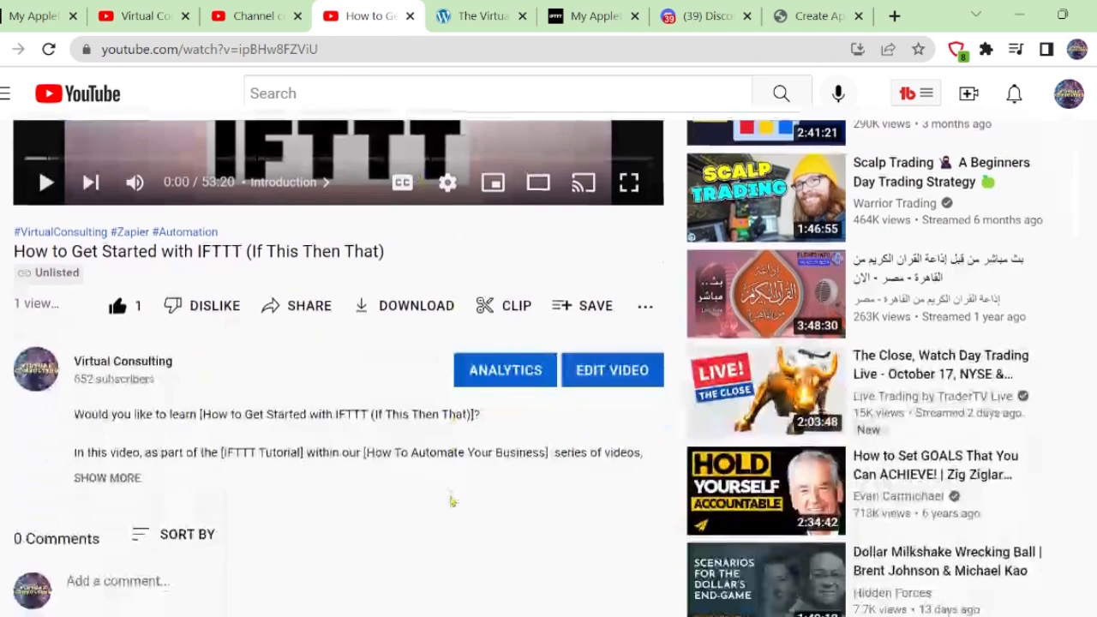
{"action": "left_click", "coordinate": [801, 17]}
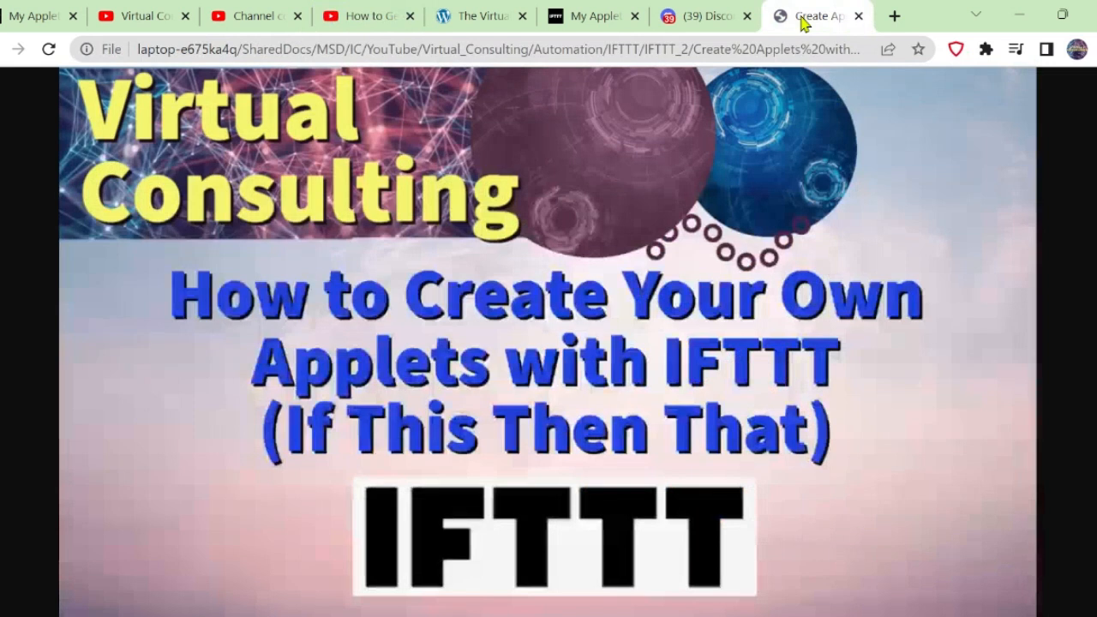